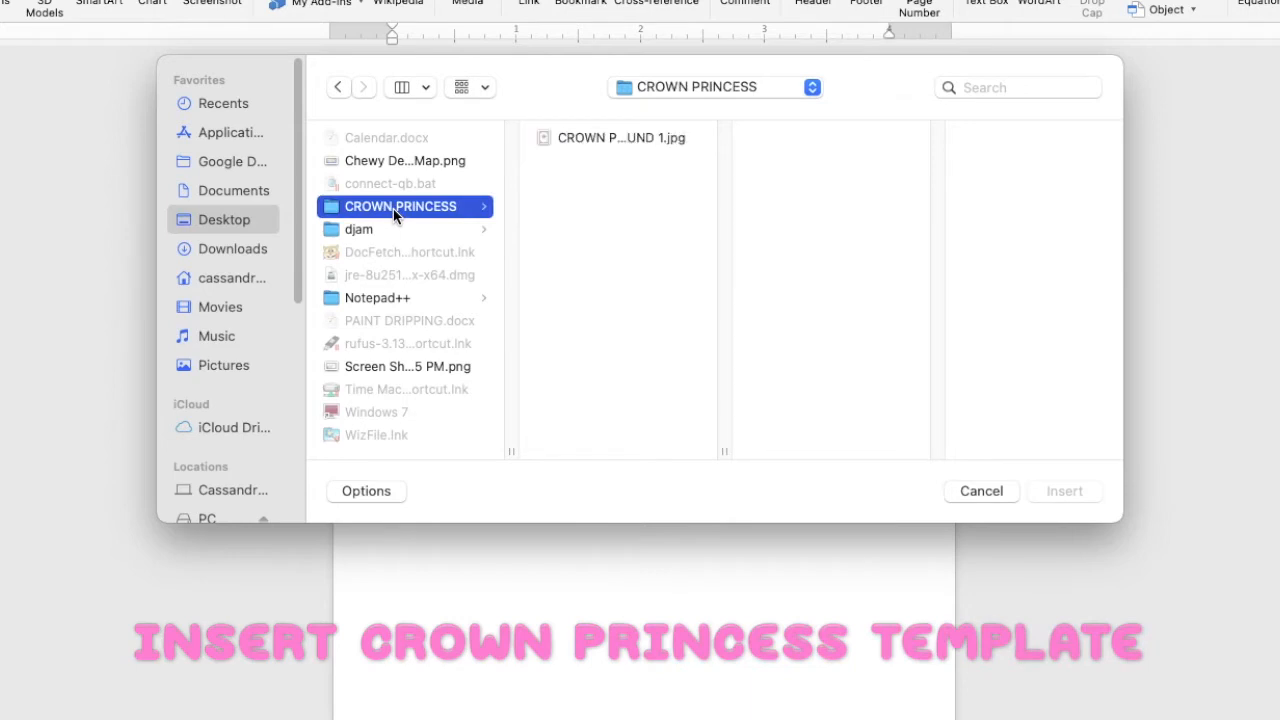
# - Insert the crown princess background JPG and set its wrapping to Behind Text
pyautogui.click(606, 139)
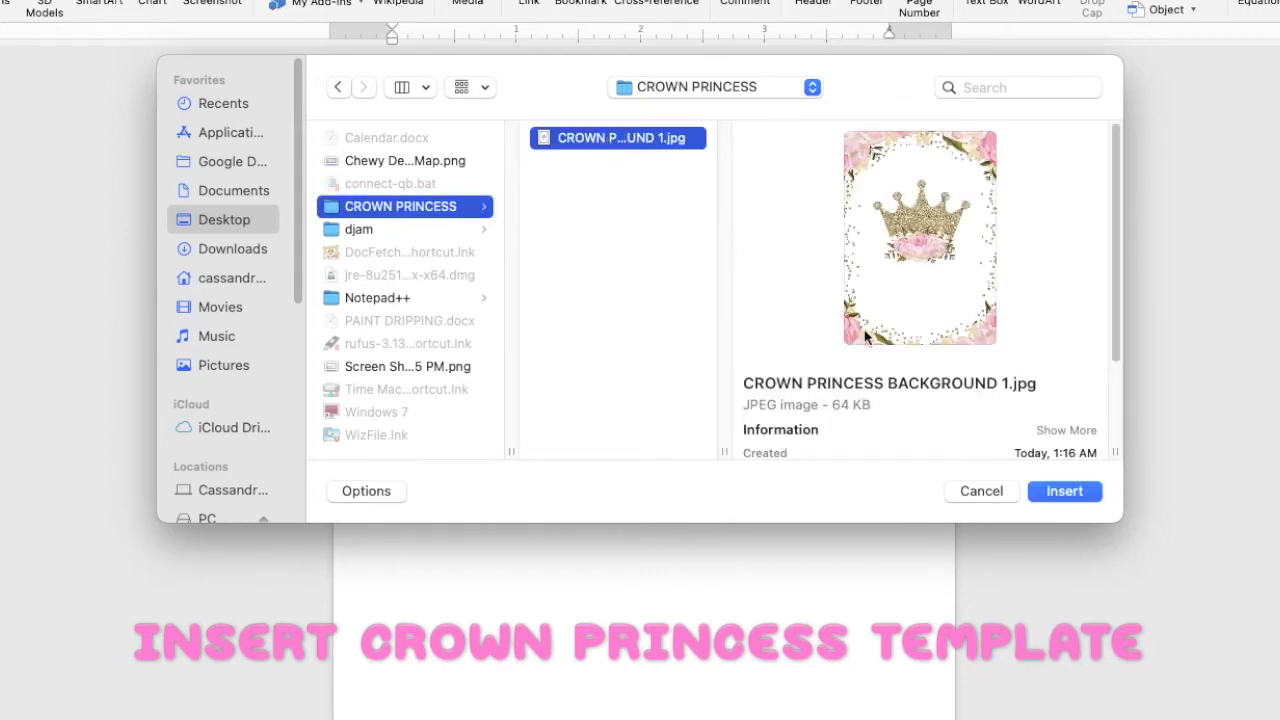
pyautogui.click(1064, 491)
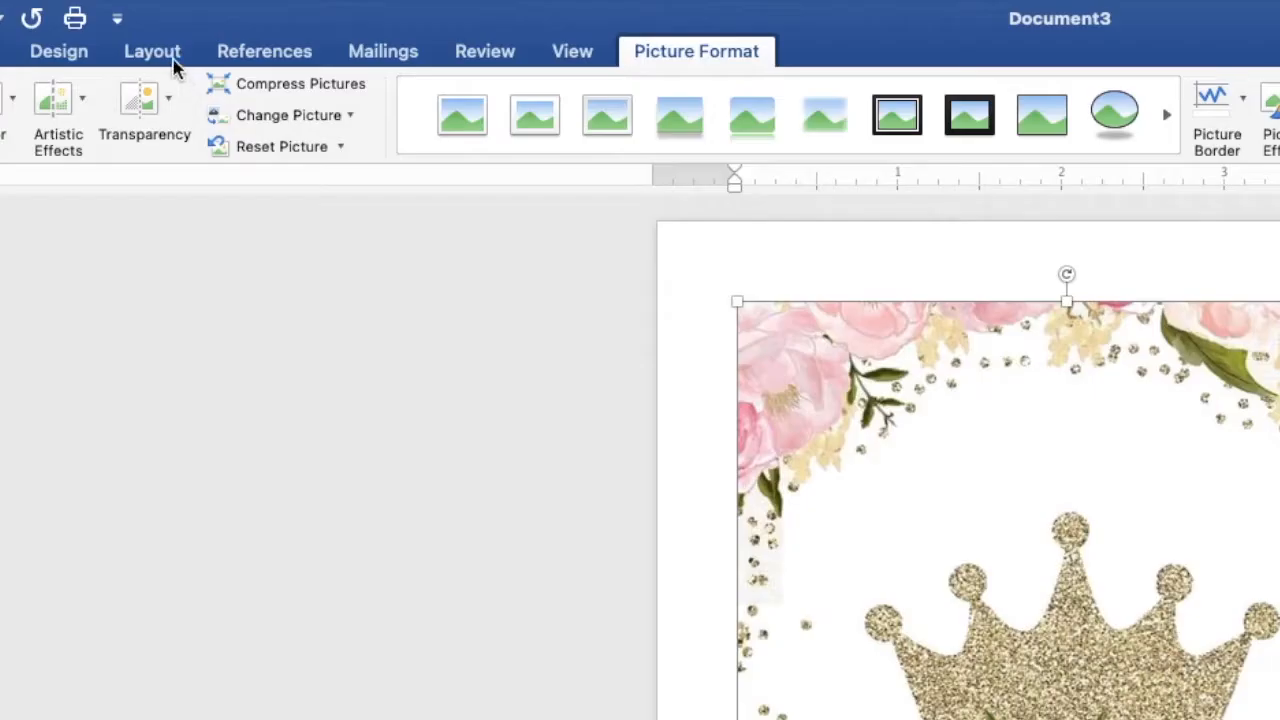
pyautogui.click(194, 26)
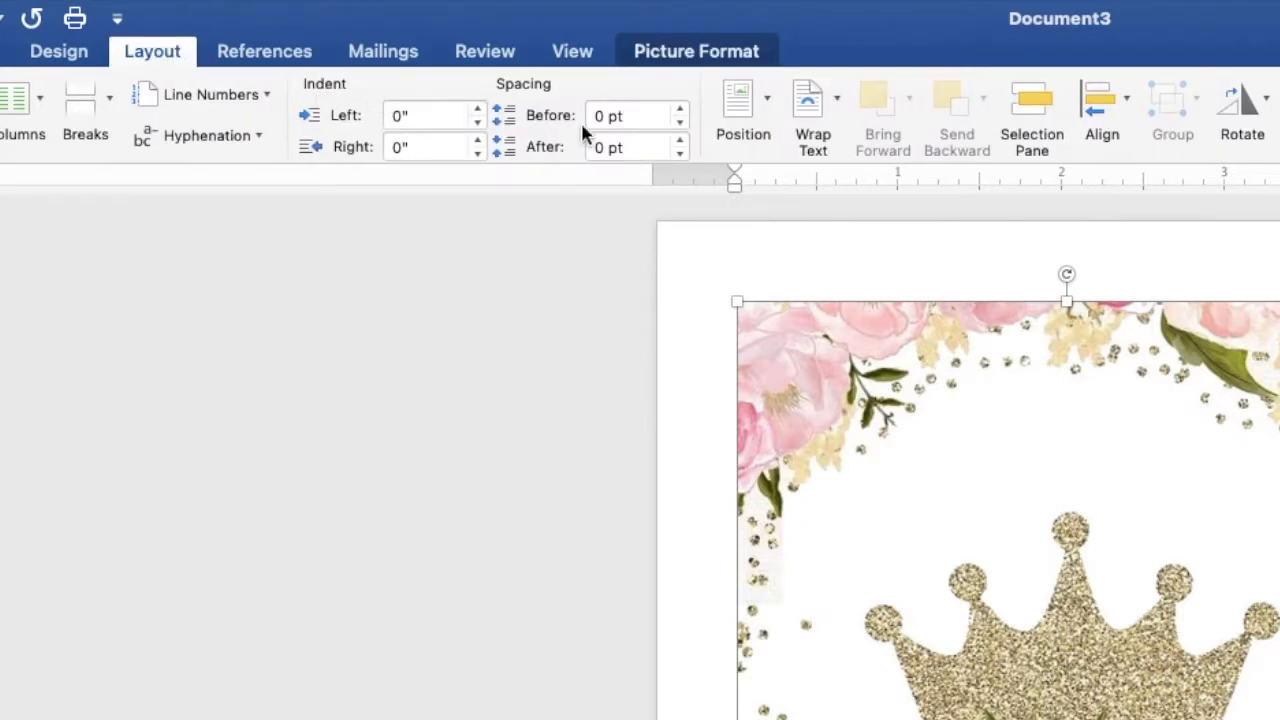
pyautogui.click(827, 106)
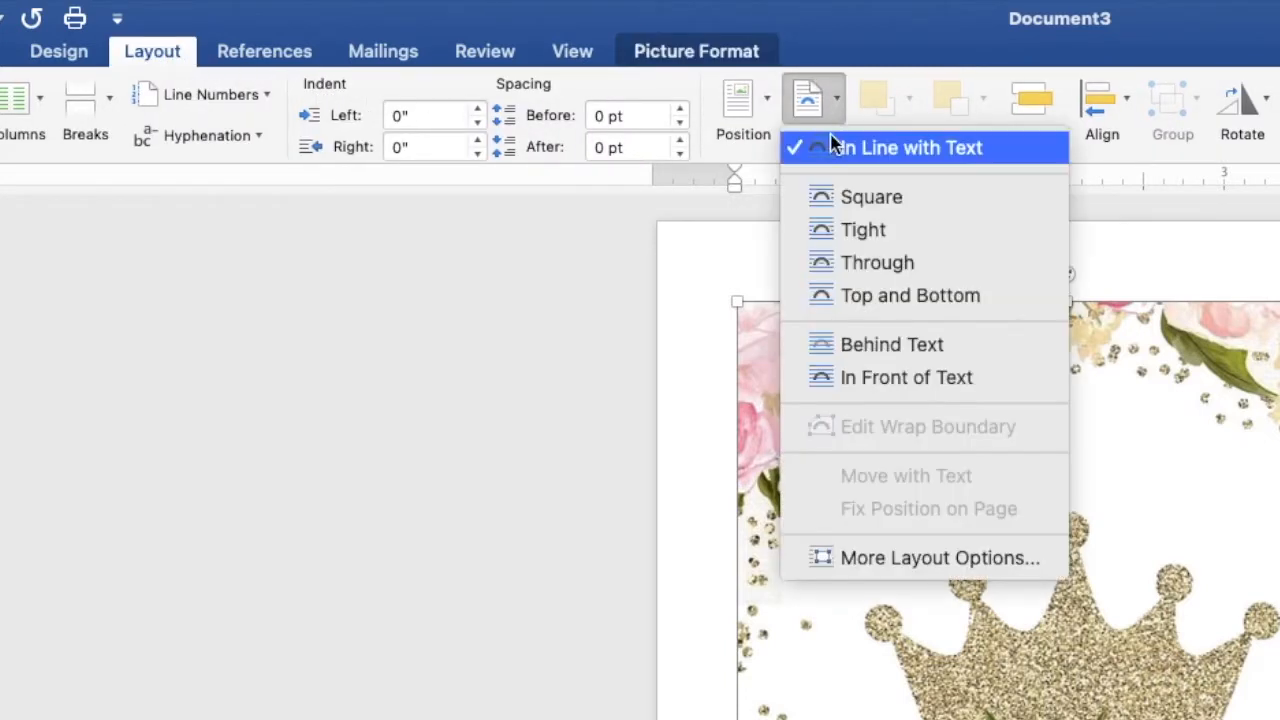
pyautogui.click(891, 345)
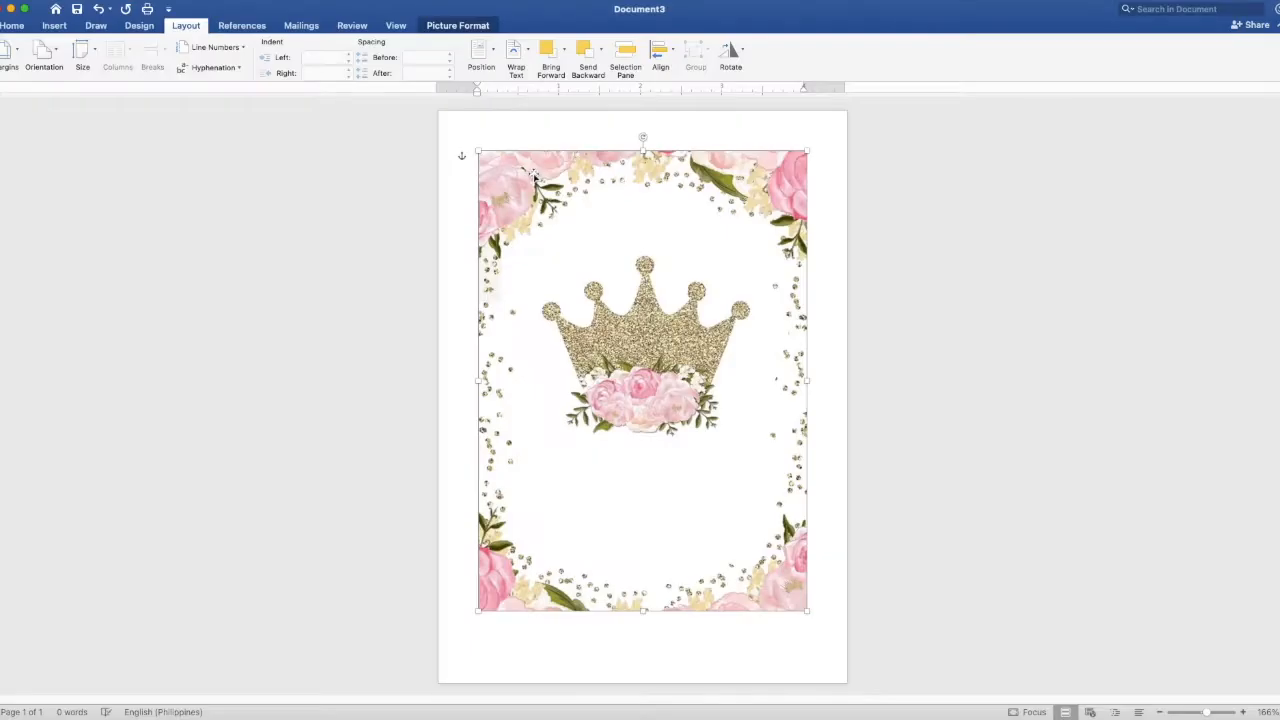
# - Move the picture to the page's top-left corner and stretch it to about 5.01" by 7.03"
pyautogui.moveTo(848, 345); pyautogui.dragTo(811, 314)
pyautogui.moveTo(516, 160); pyautogui.dragTo(492, 135)
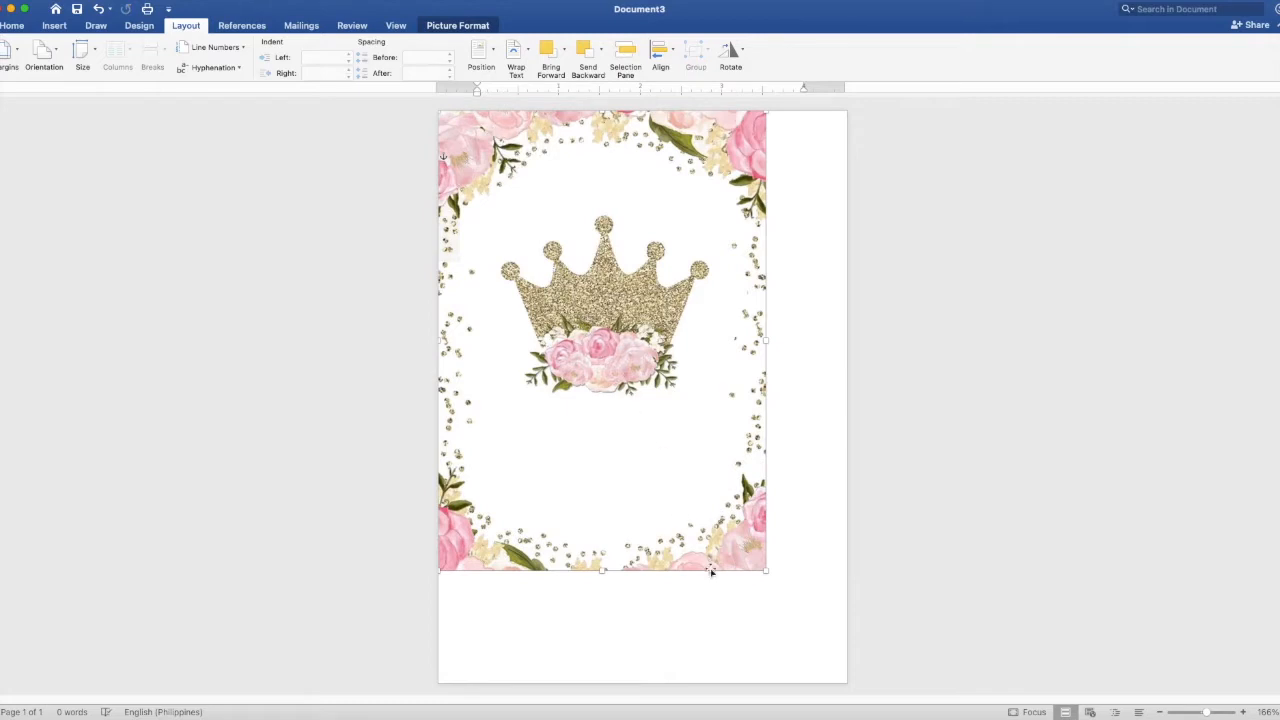
pyautogui.moveTo(766, 571); pyautogui.dragTo(846, 686)
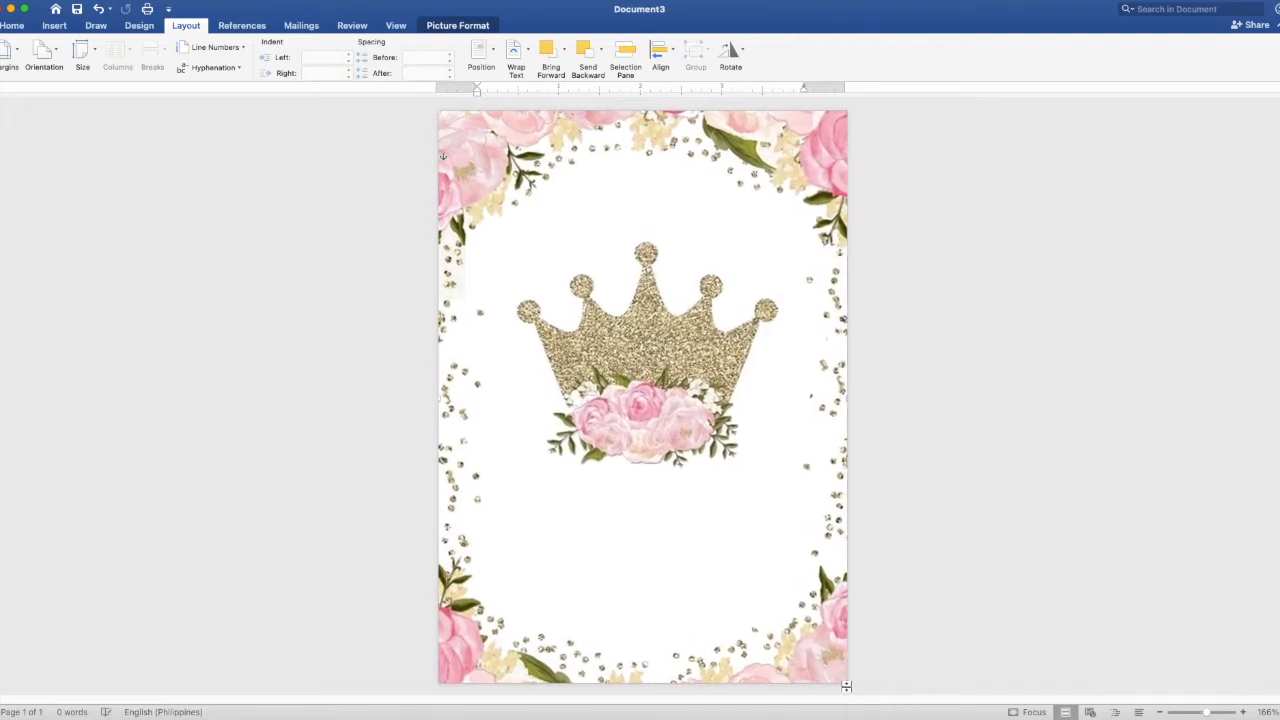
pyautogui.click(1078, 506)
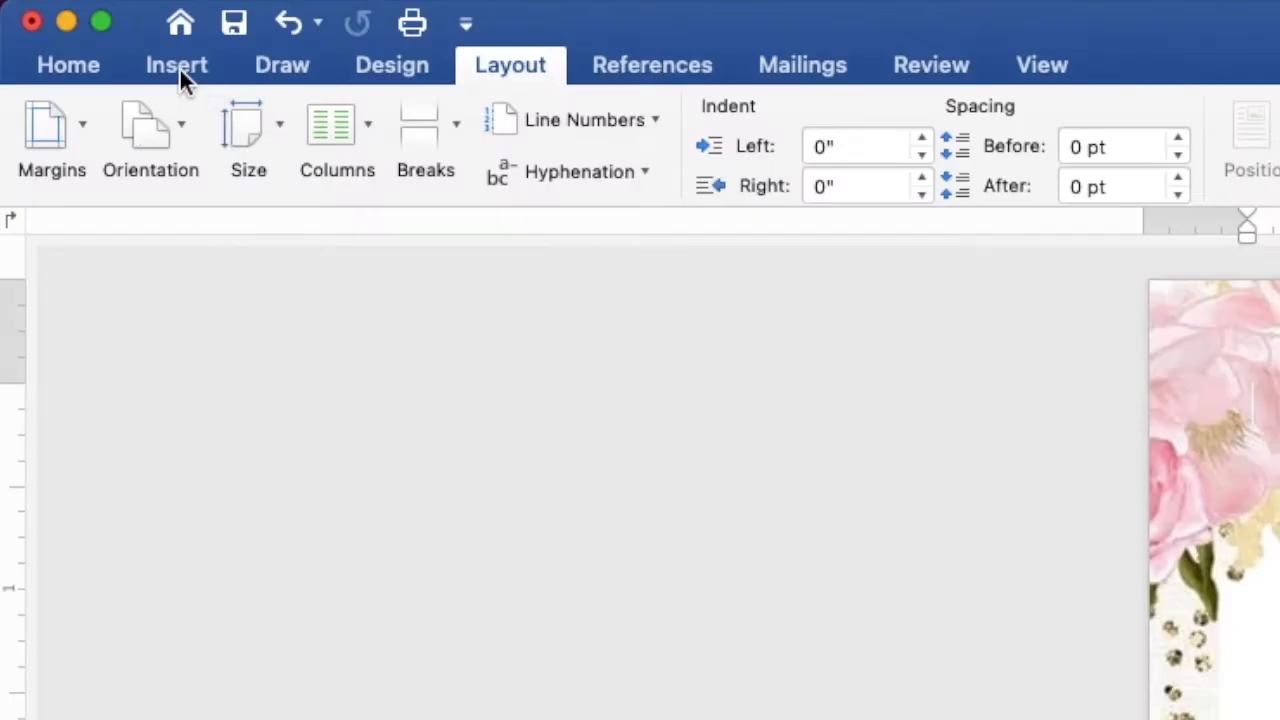
# - Draw a 2.84" by 1.2" rectangle above the crown and make it accept text
pyautogui.click(55, 27)
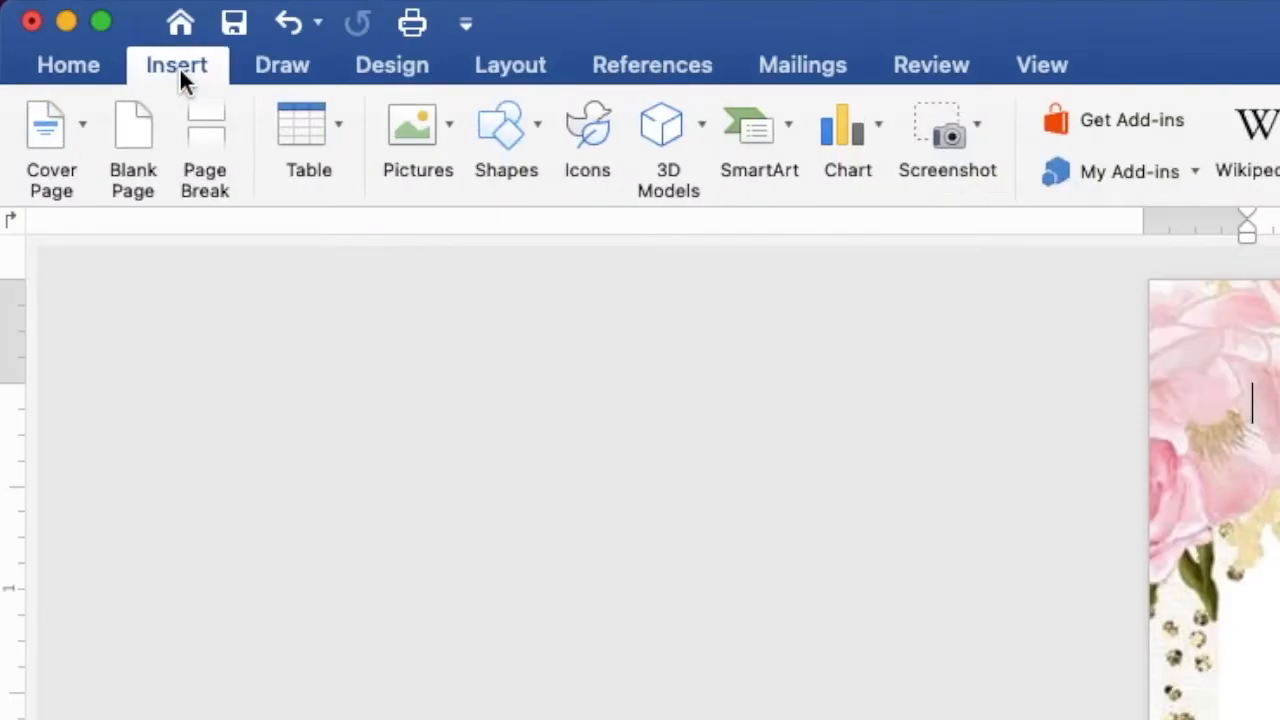
pyautogui.click(499, 132)
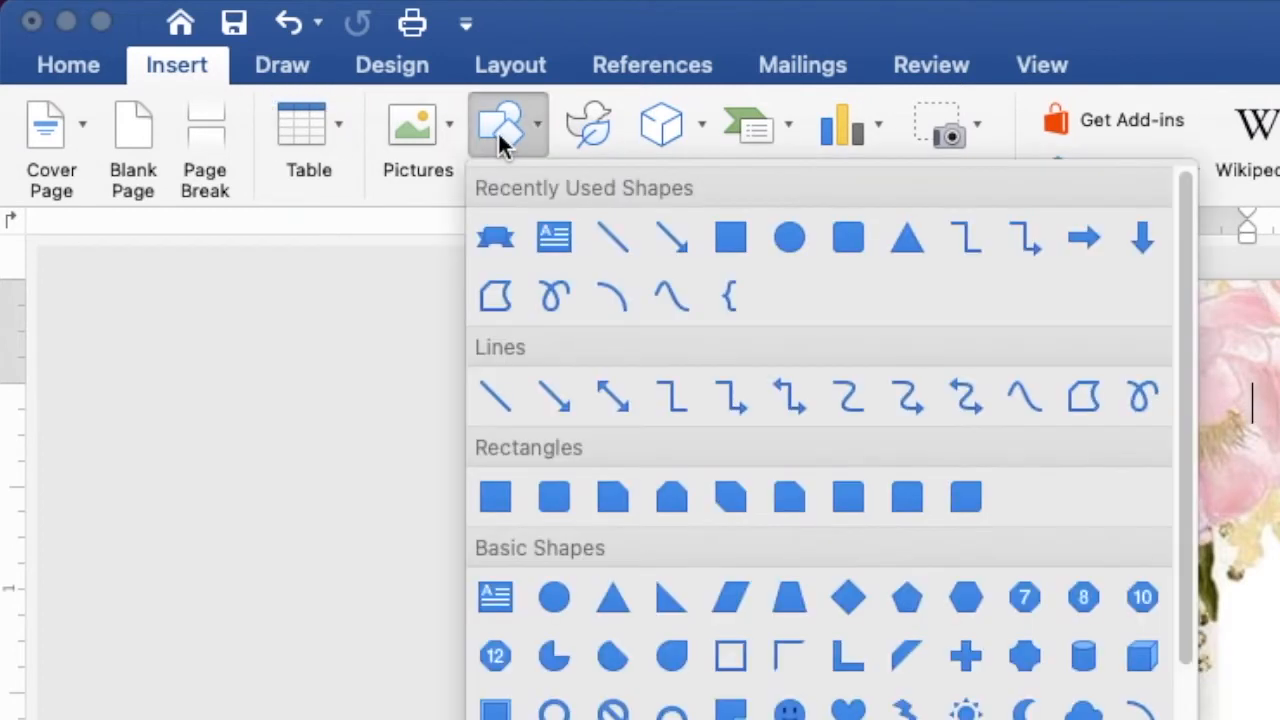
pyautogui.click(731, 242)
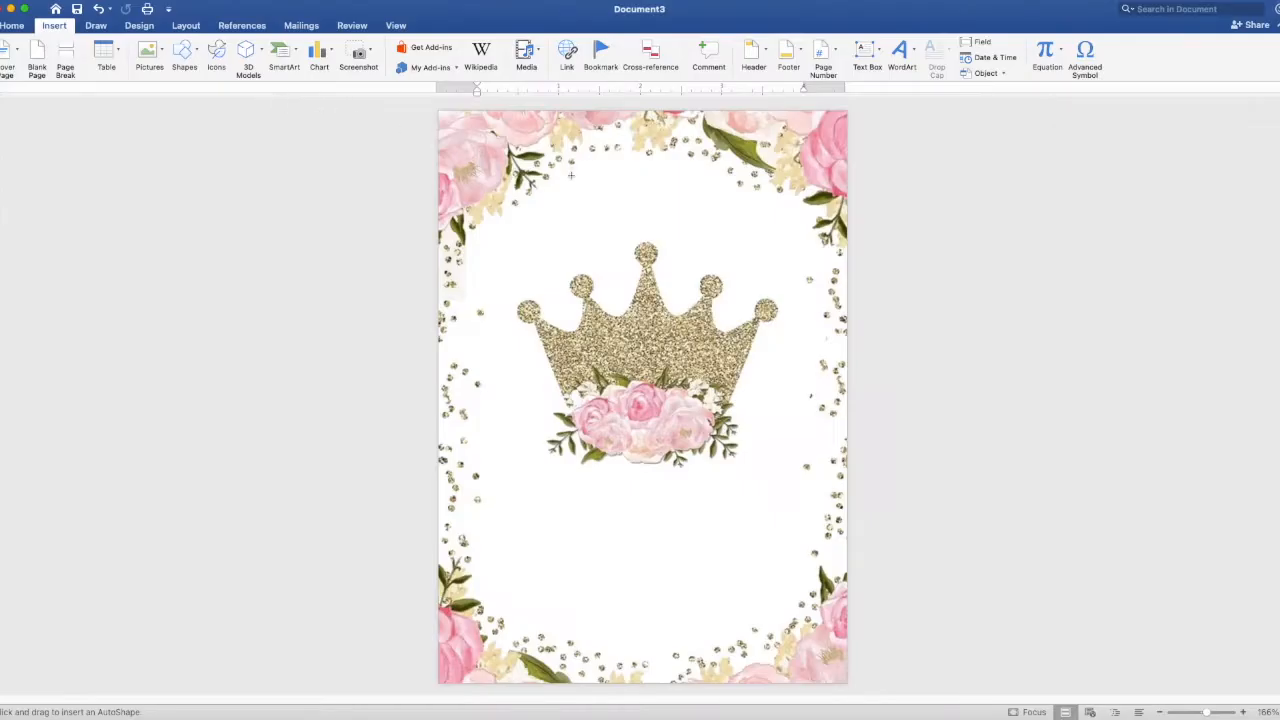
pyautogui.moveTo(548, 178); pyautogui.dragTo(782, 276)
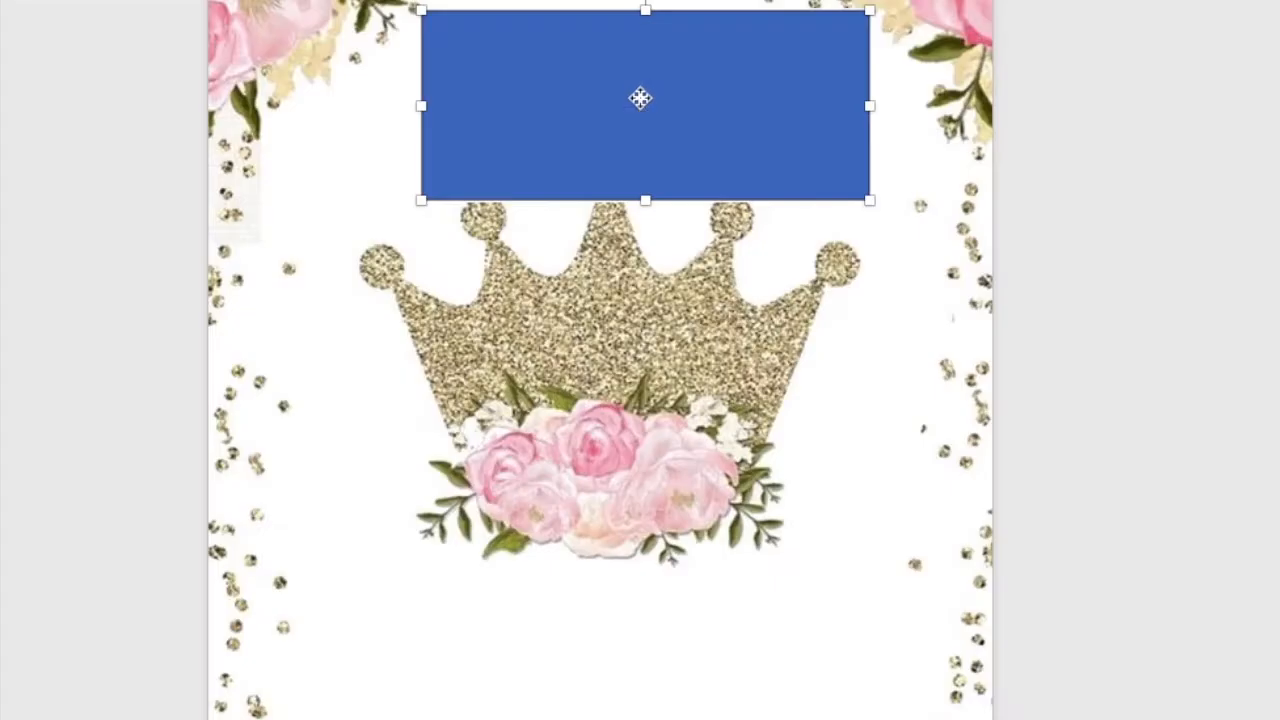
pyautogui.rightClick(640, 100)
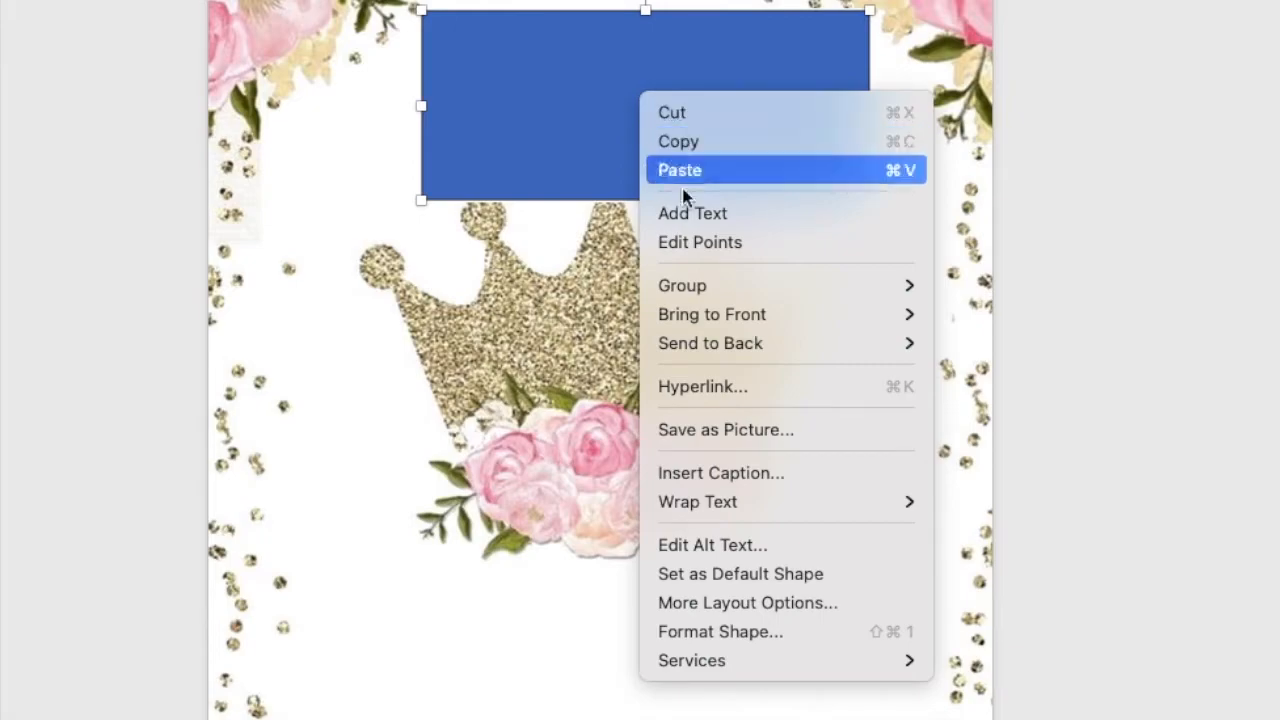
pyautogui.click(690, 213)
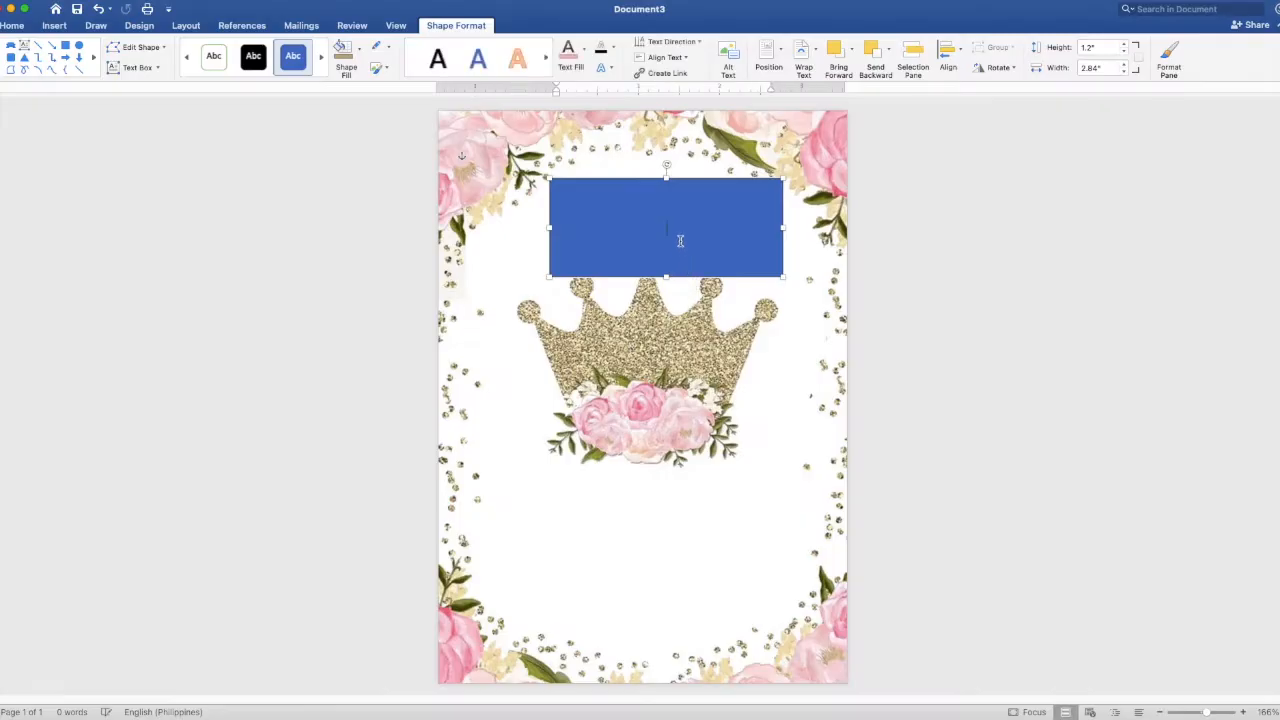
pyautogui.scroll(10, 680, 241)
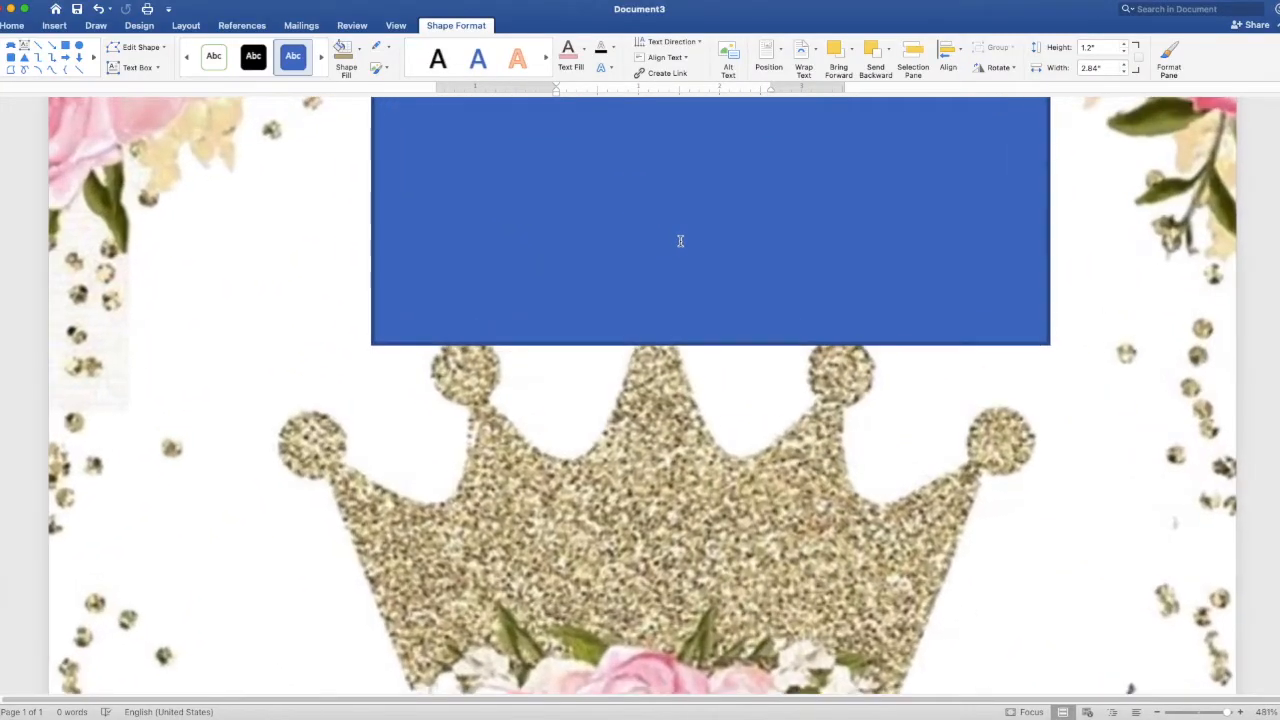
pyautogui.scroll(5, 681, 243)
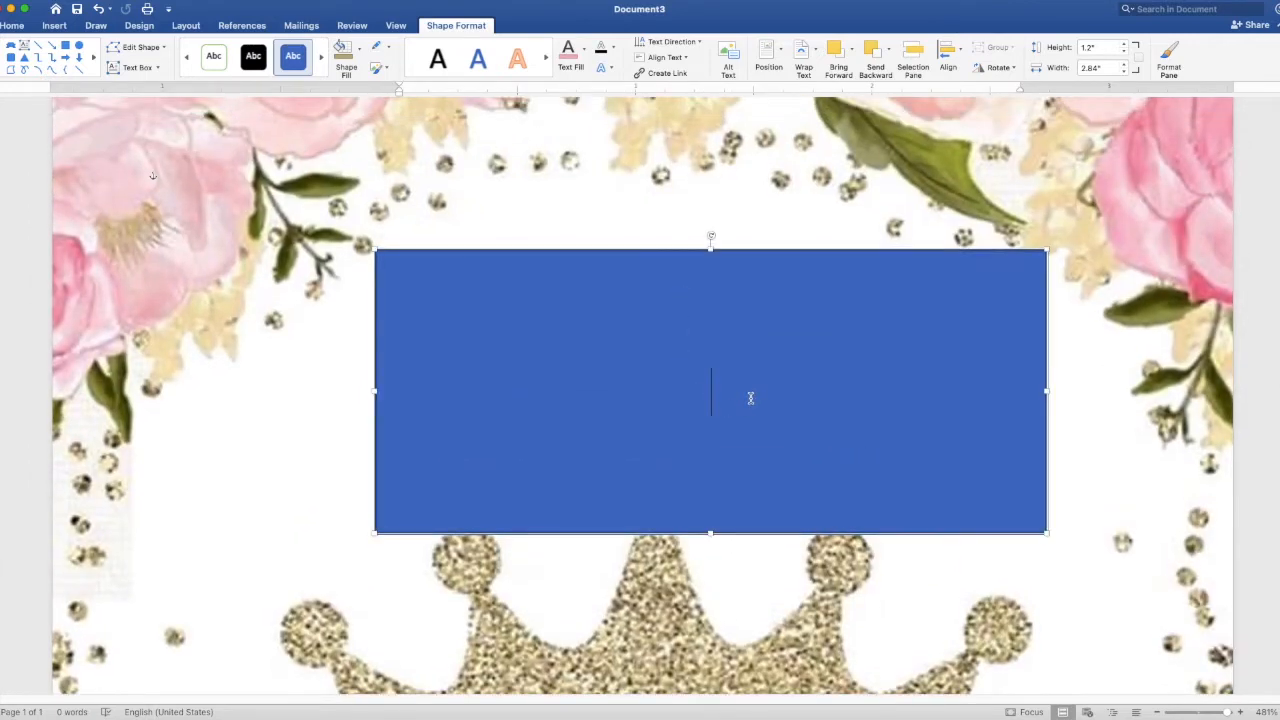
# - Type 'YOU'RE INVITED TO A' and 'ROYAL CELEBRATION' on two lines in the rectangle
pyautogui.write("YOU'RE INVITED")
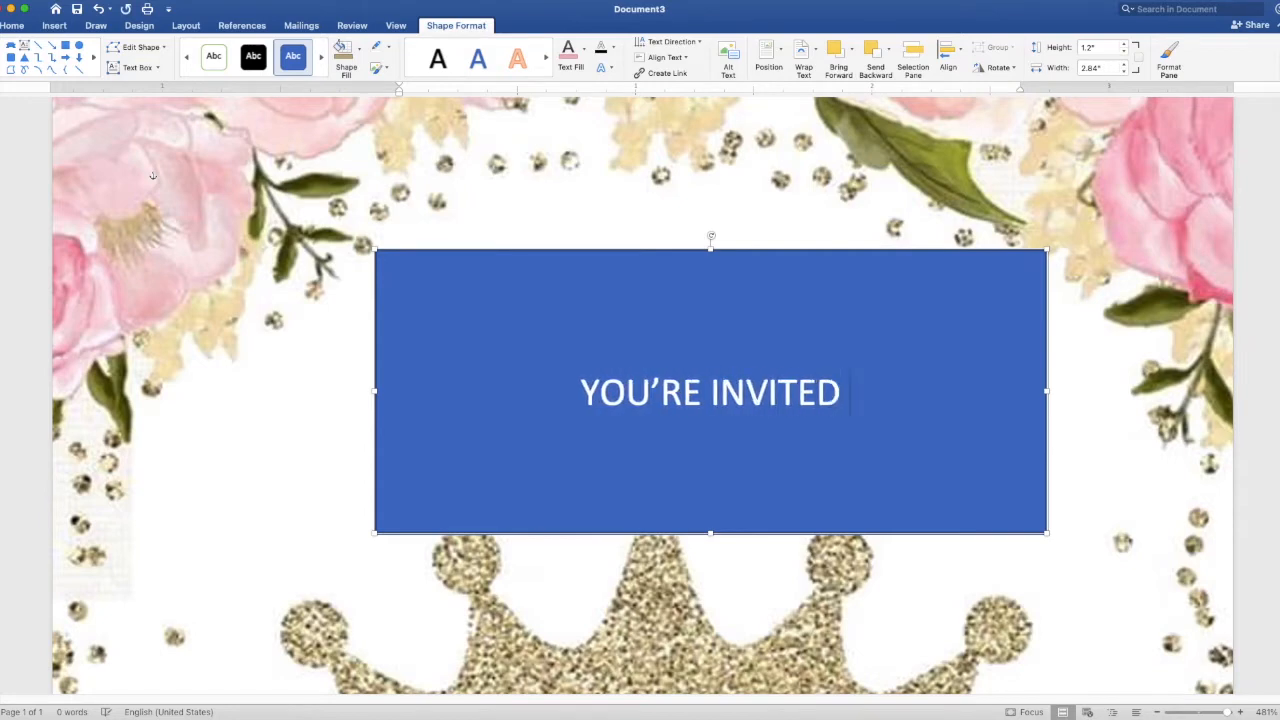
pyautogui.write(' TO A')
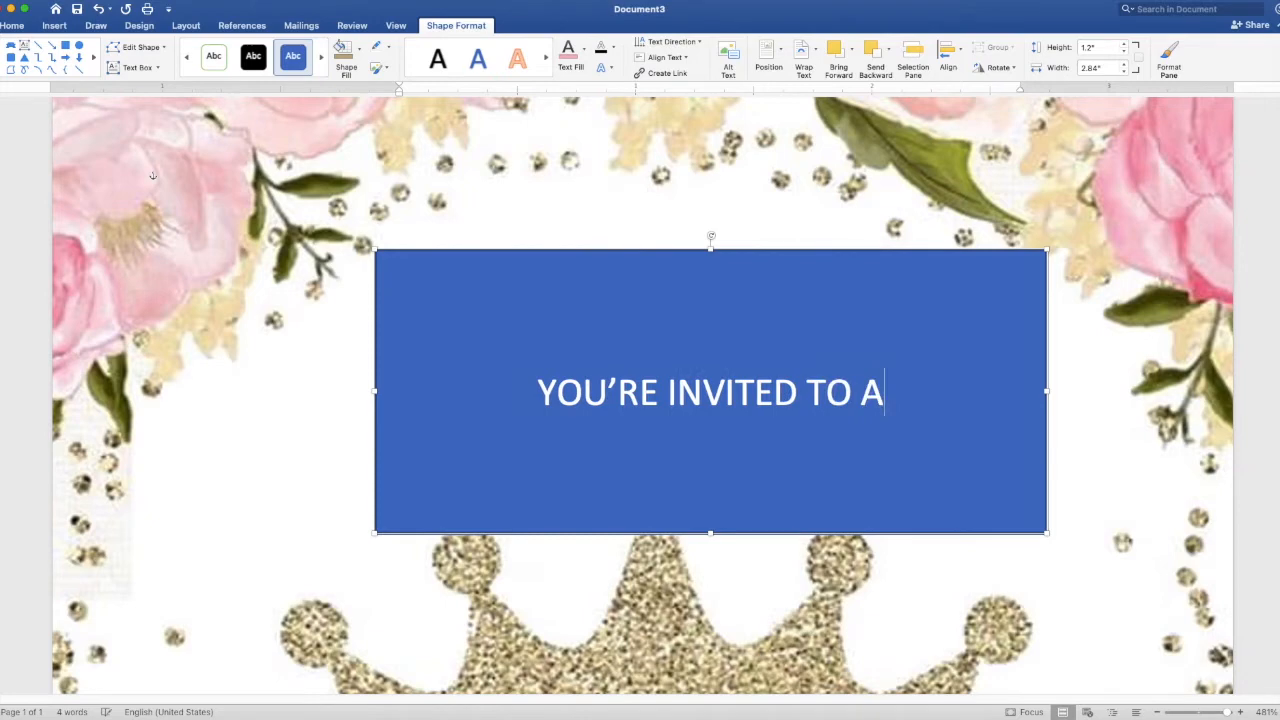
pyautogui.press('Return')
pyautogui.write('ROY')
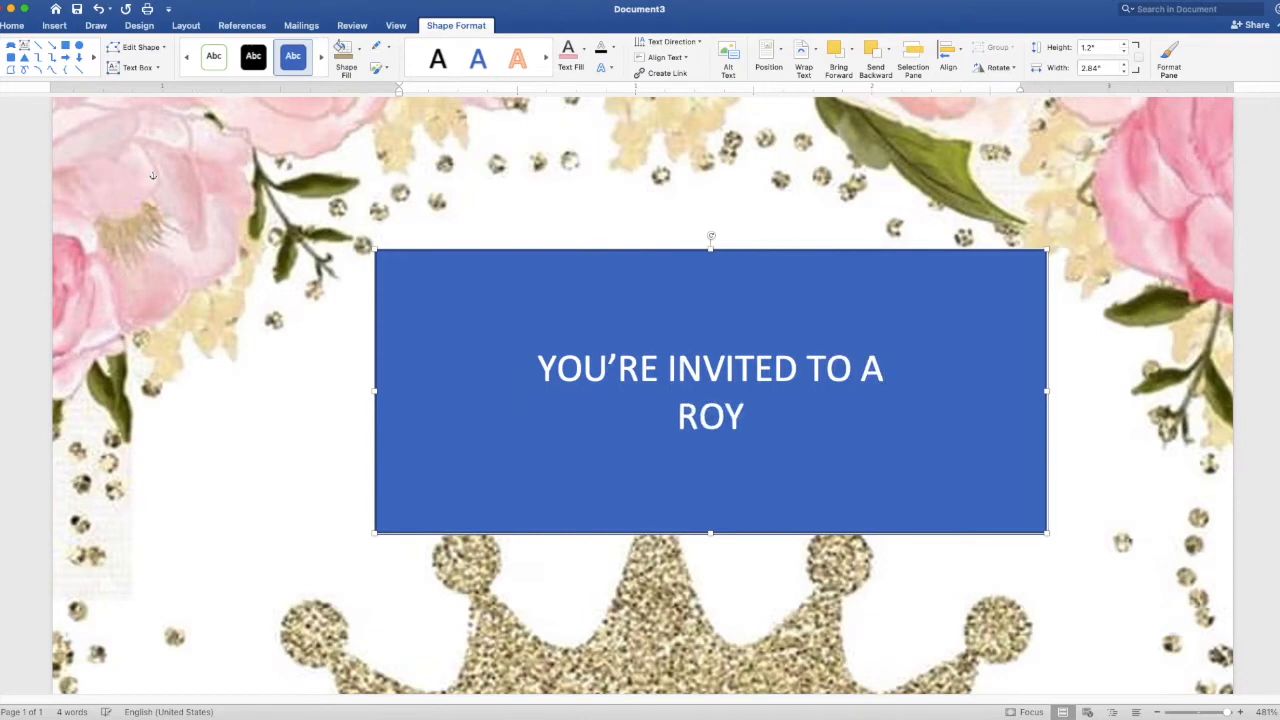
pyautogui.write('AL CEL')
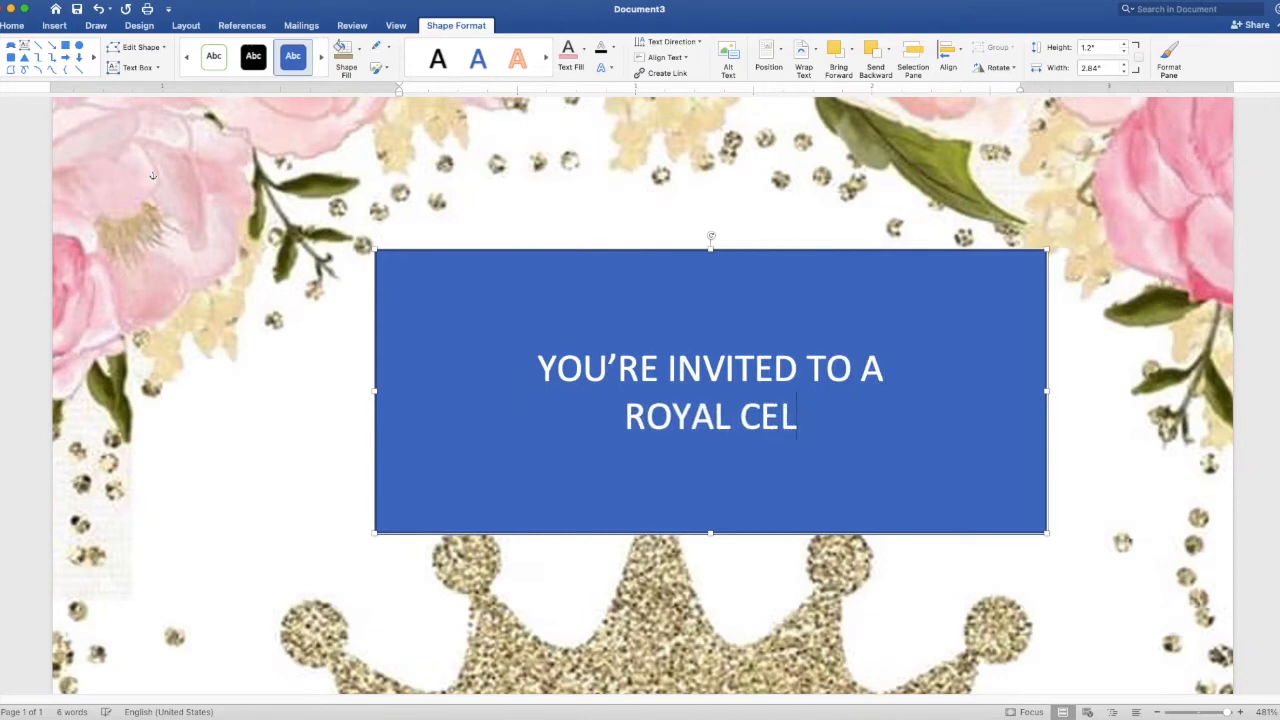
pyautogui.write('EBRATION')
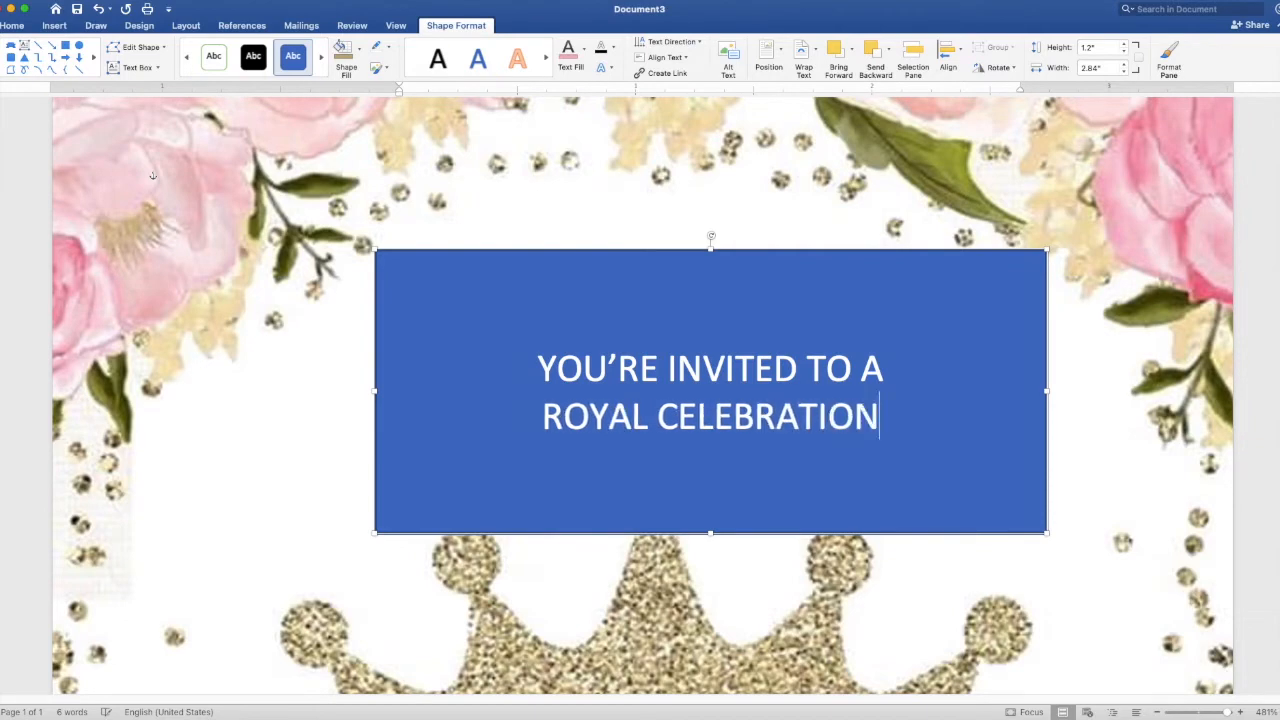
pyautogui.scroll(-10, 642, 395)
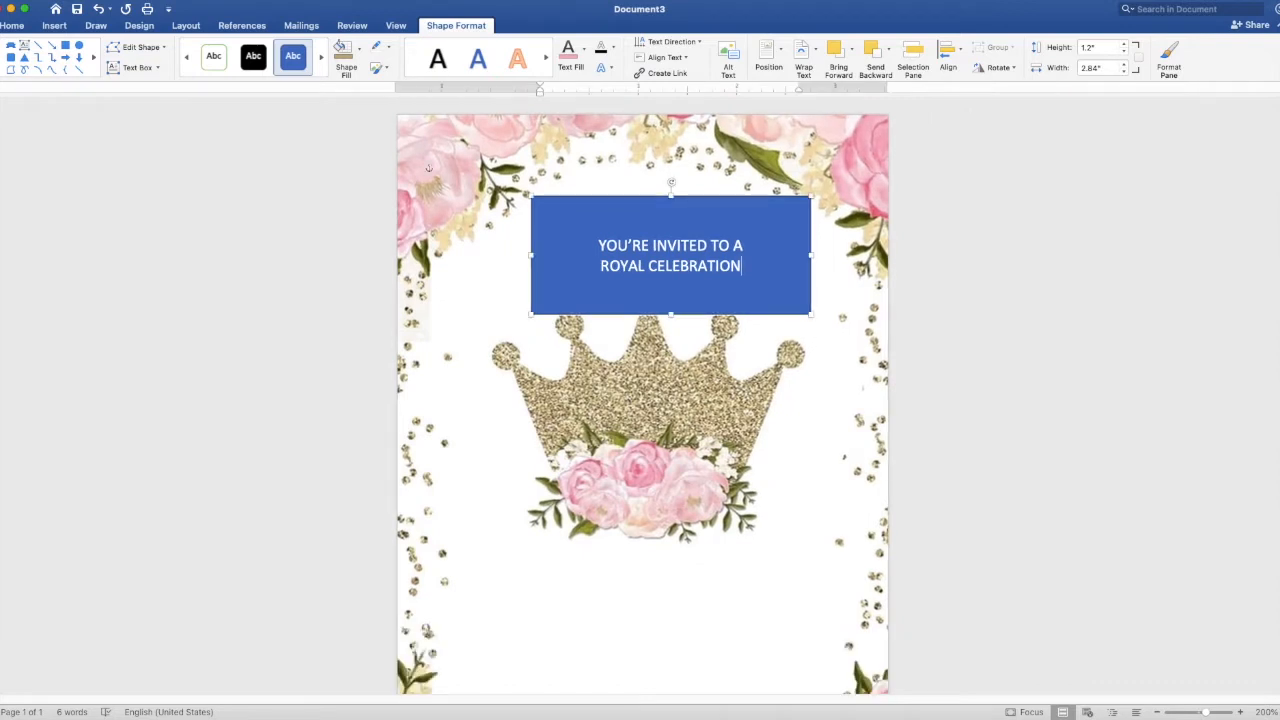
# - Remove the box's blue fill and outline, and colour the heading text gold-tan
pyautogui.moveTo(745, 272); pyautogui.dragTo(581, 245)
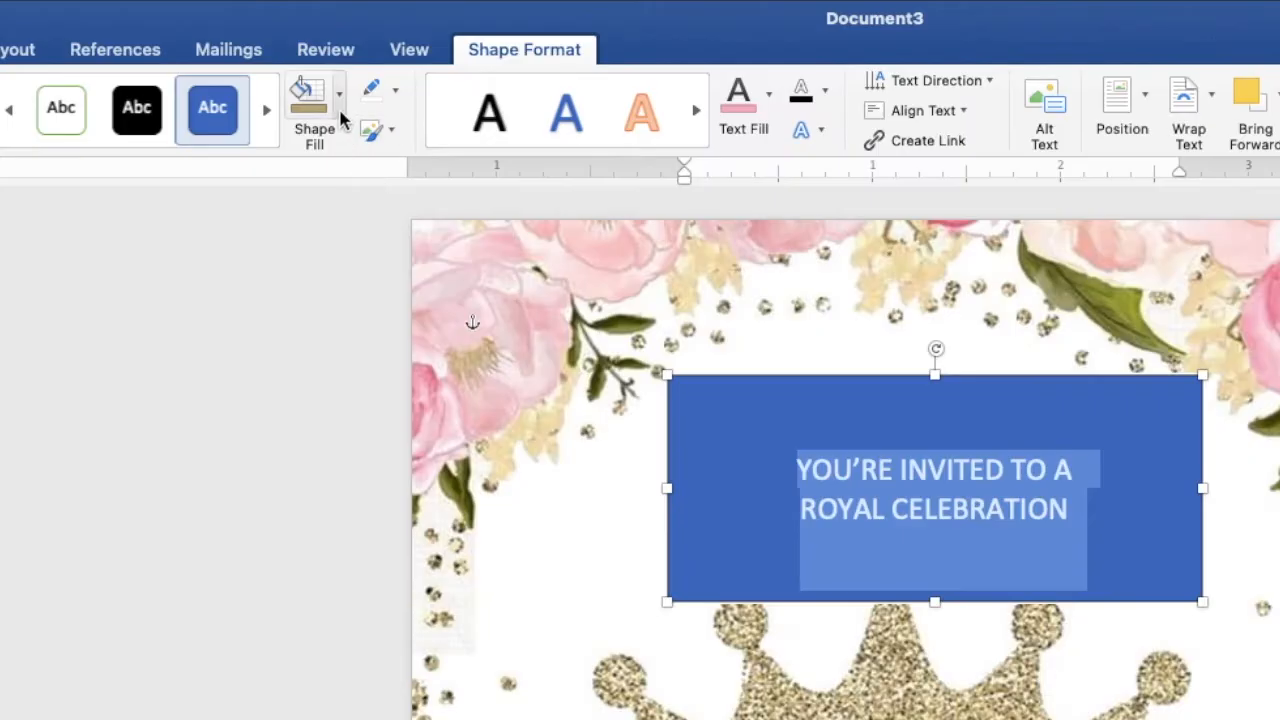
pyautogui.click(358, 56)
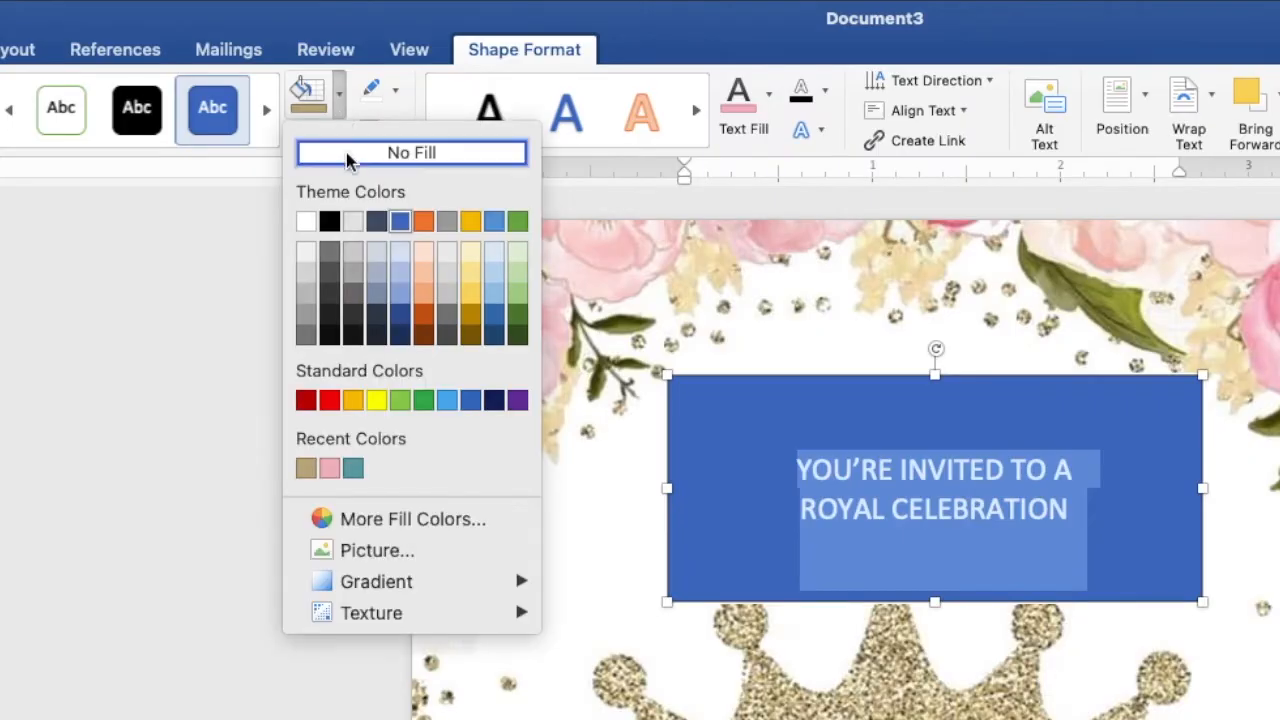
pyautogui.click(345, 150)
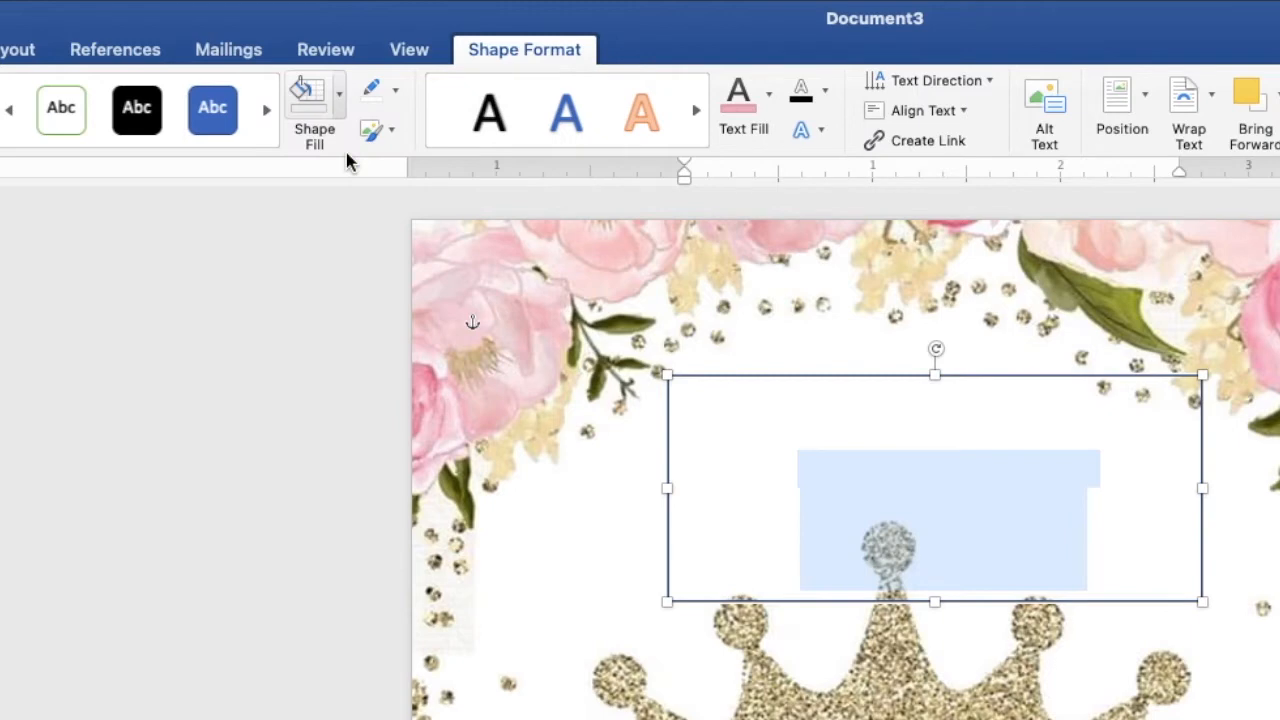
pyautogui.click(396, 92)
pyautogui.click(403, 139)
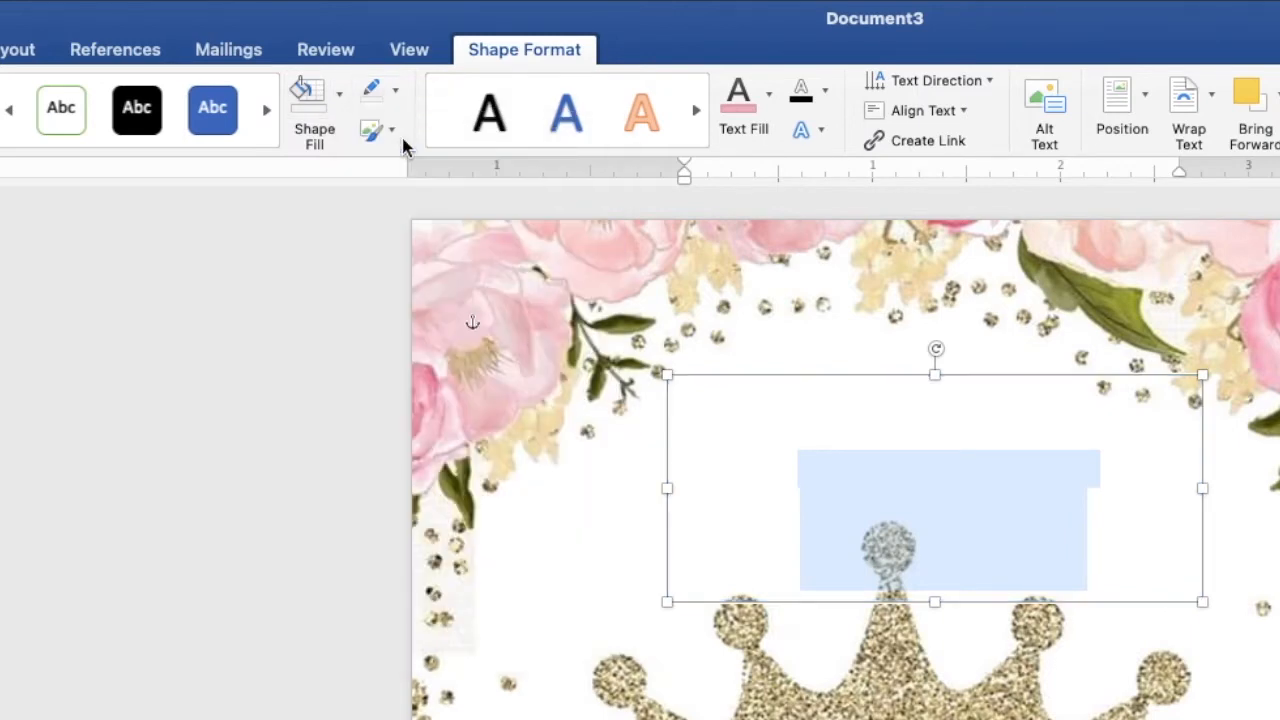
pyautogui.click(770, 112)
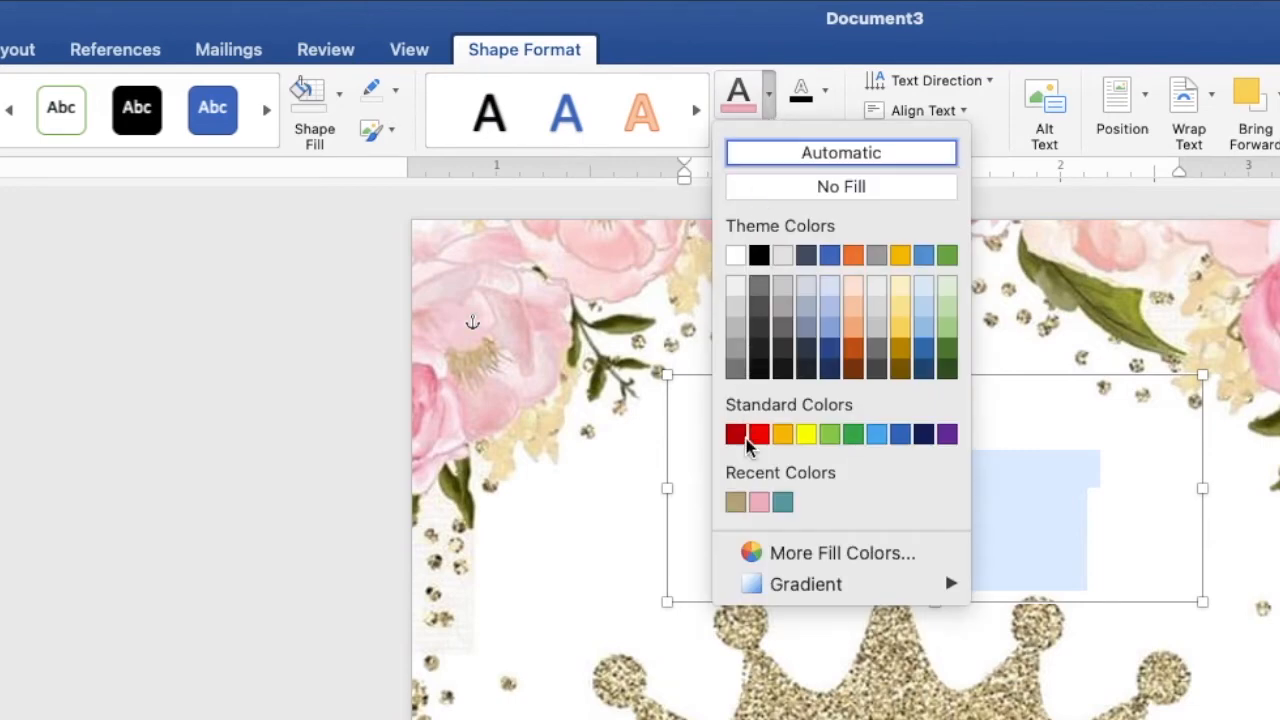
pyautogui.click(736, 503)
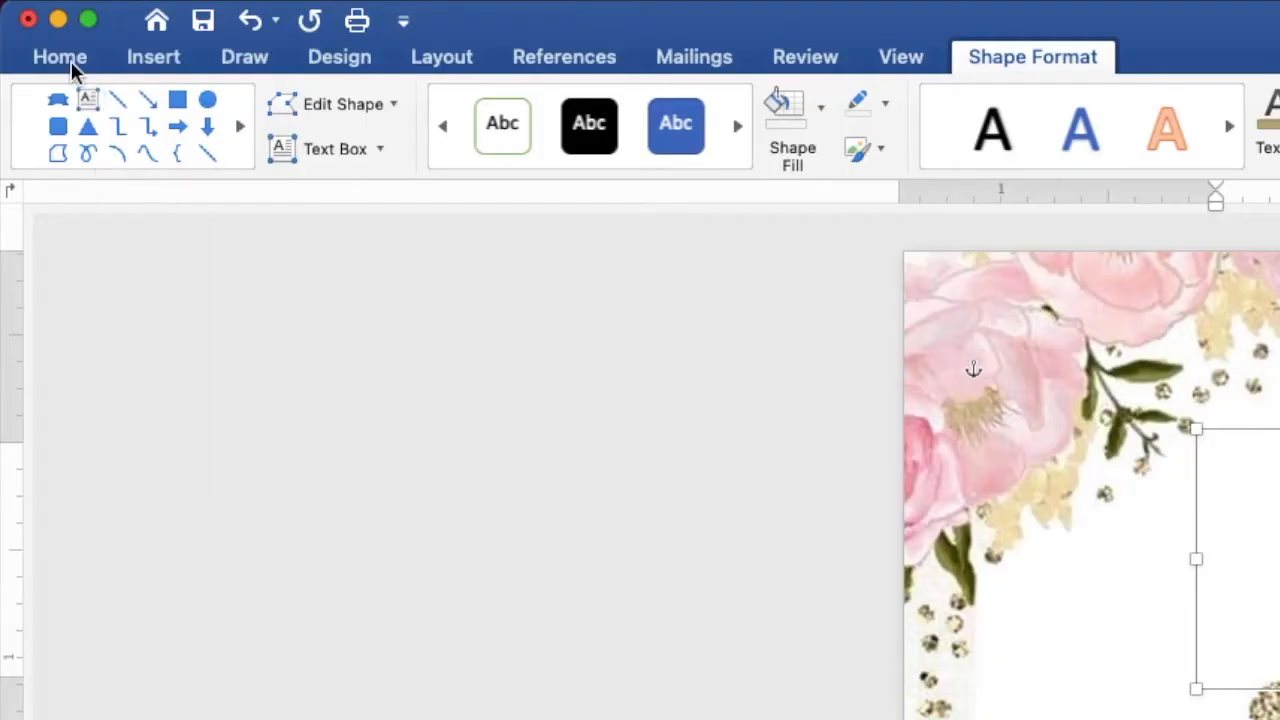
# - Set the heading to Times New Roman 11 pt and move its box up to about 0.98" left, 0.57" top
pyautogui.click(17, 31)
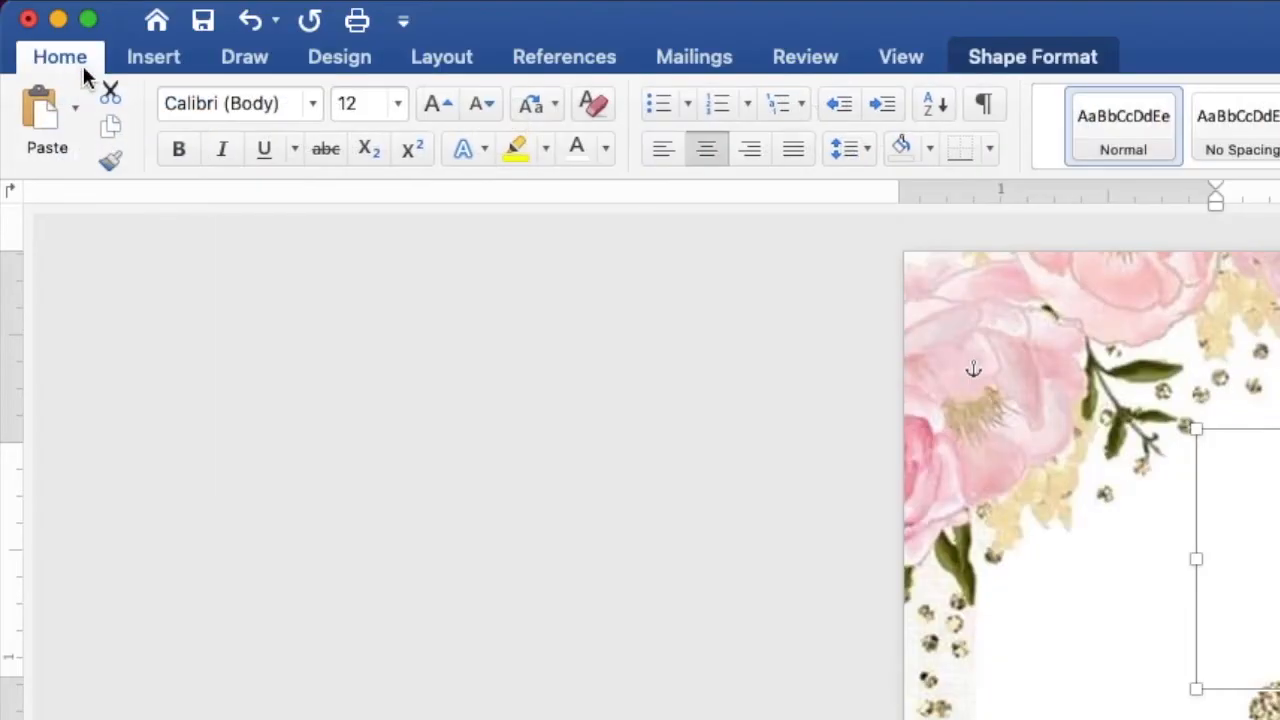
pyautogui.click(318, 100)
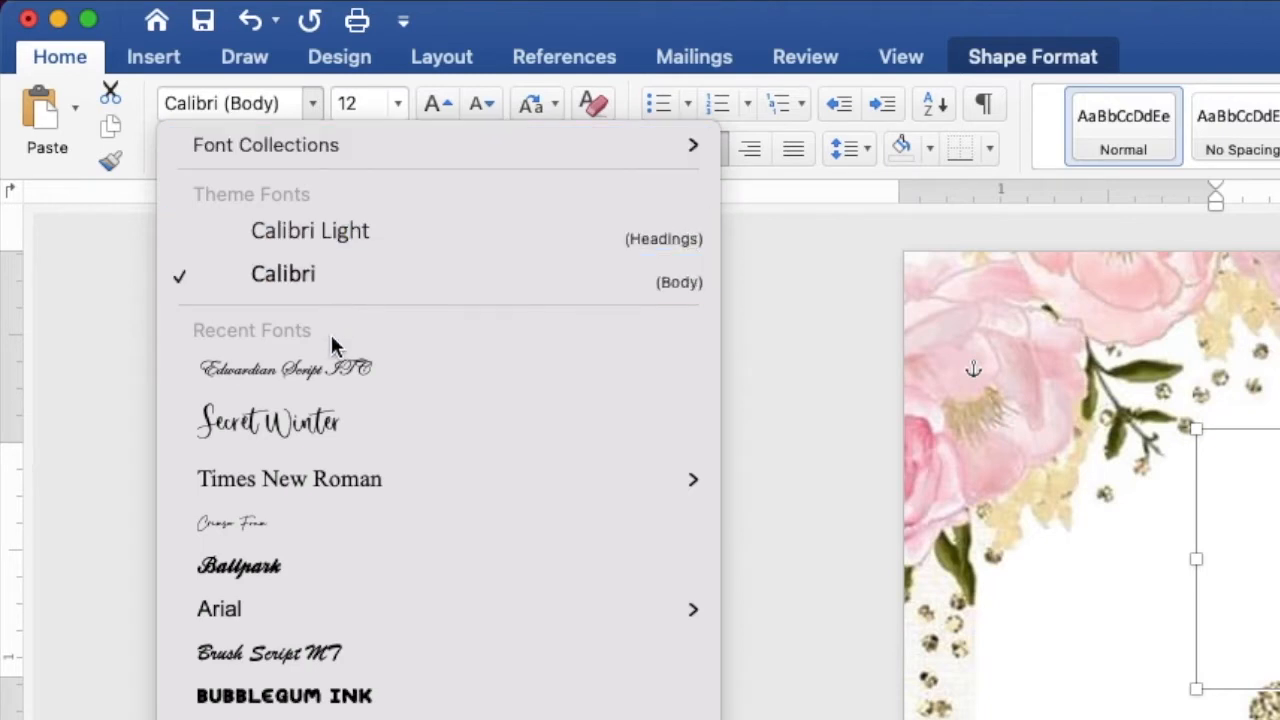
pyautogui.click(337, 485)
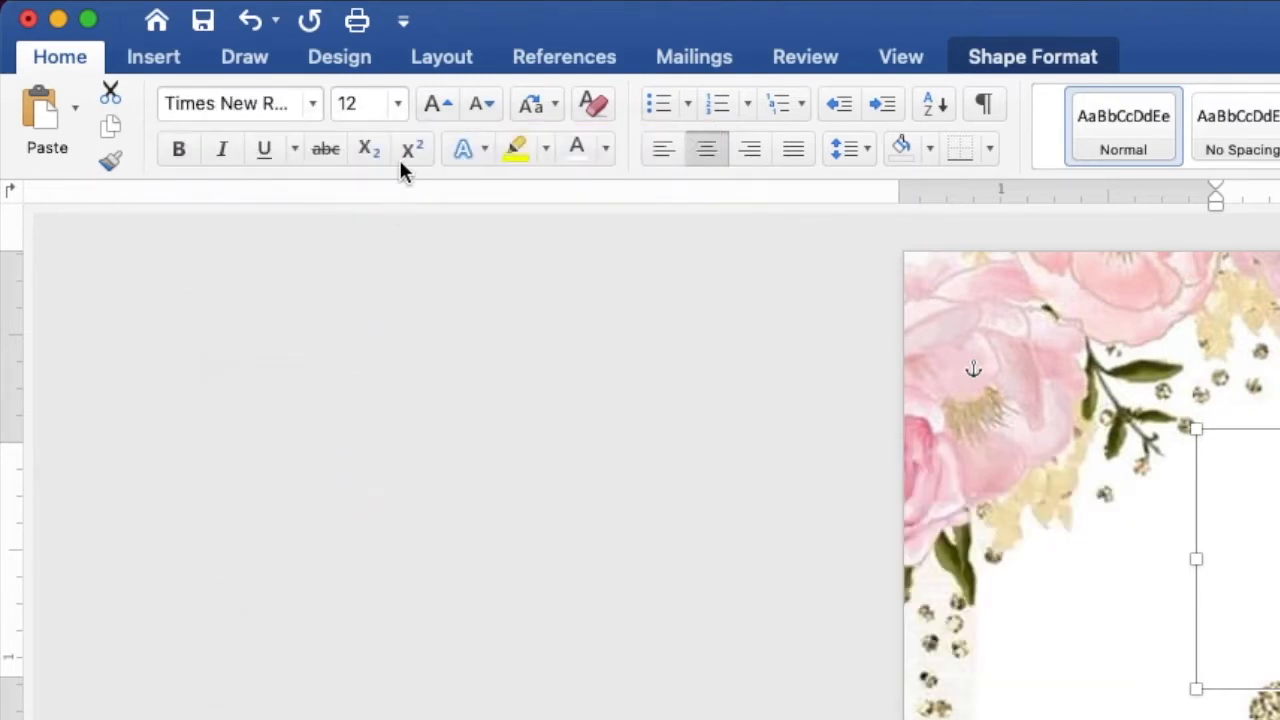
pyautogui.click(397, 104)
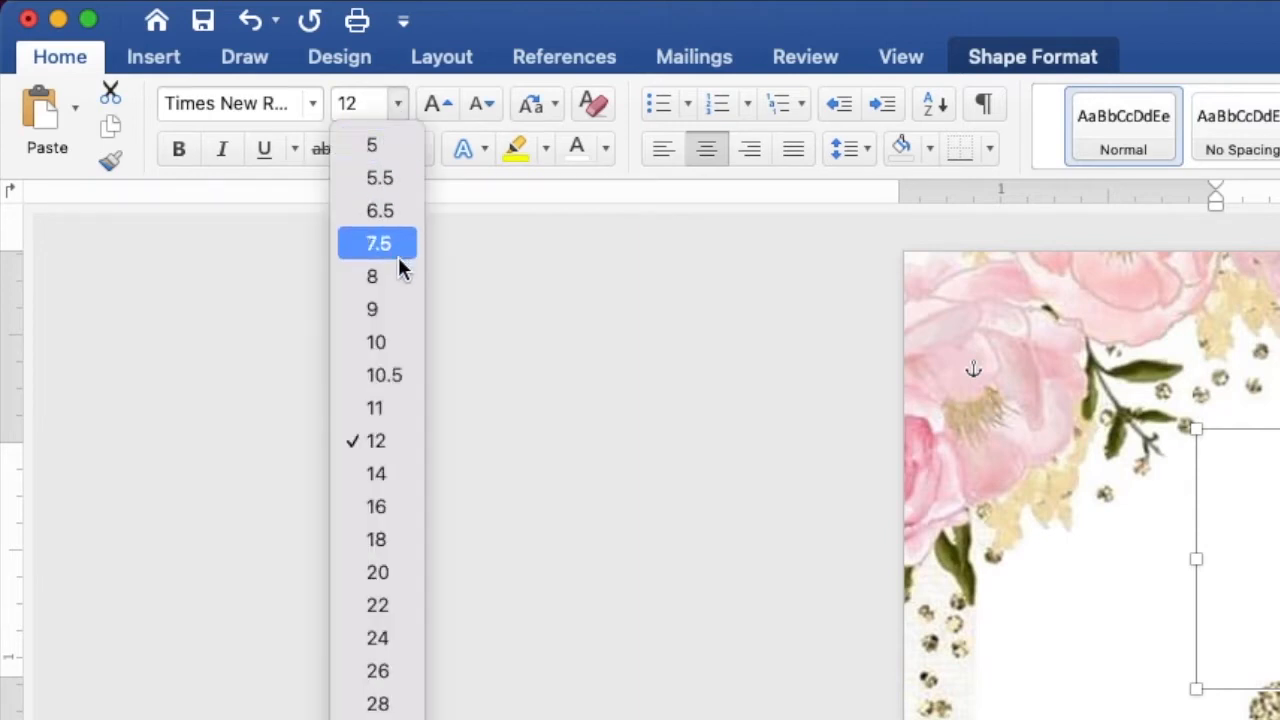
pyautogui.click(375, 408)
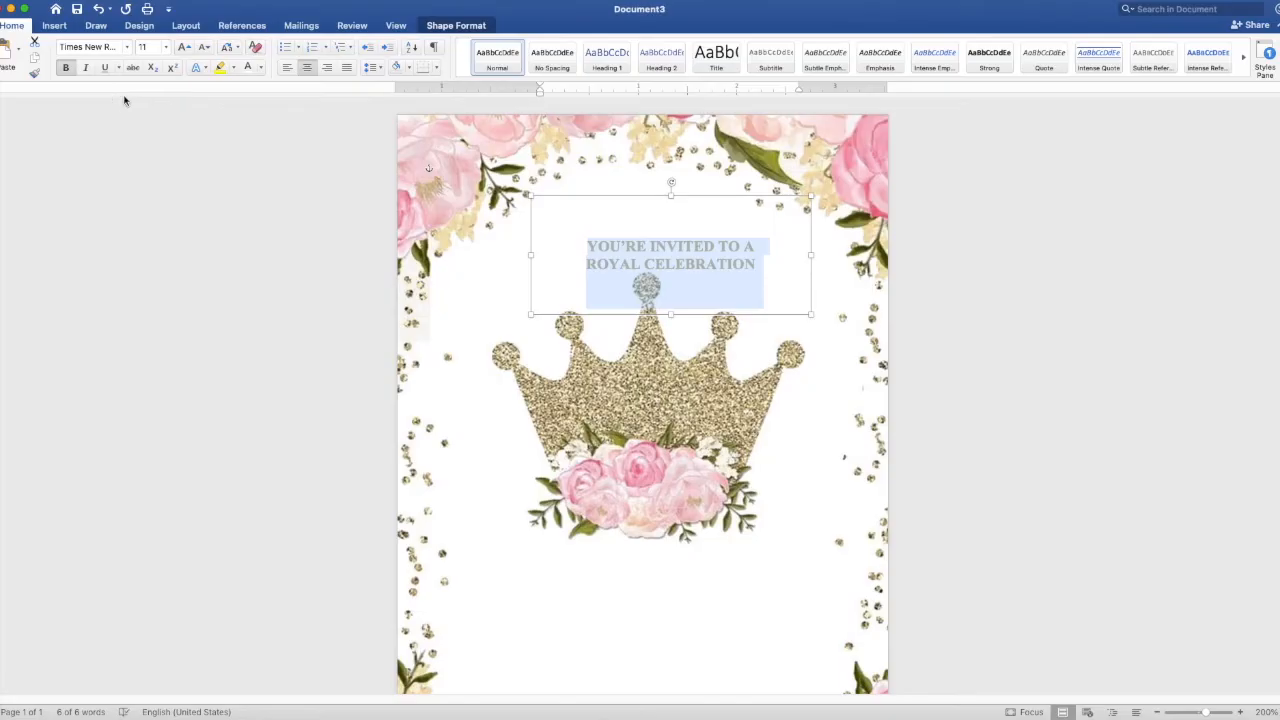
pyautogui.moveTo(598, 198); pyautogui.dragTo(562, 173)
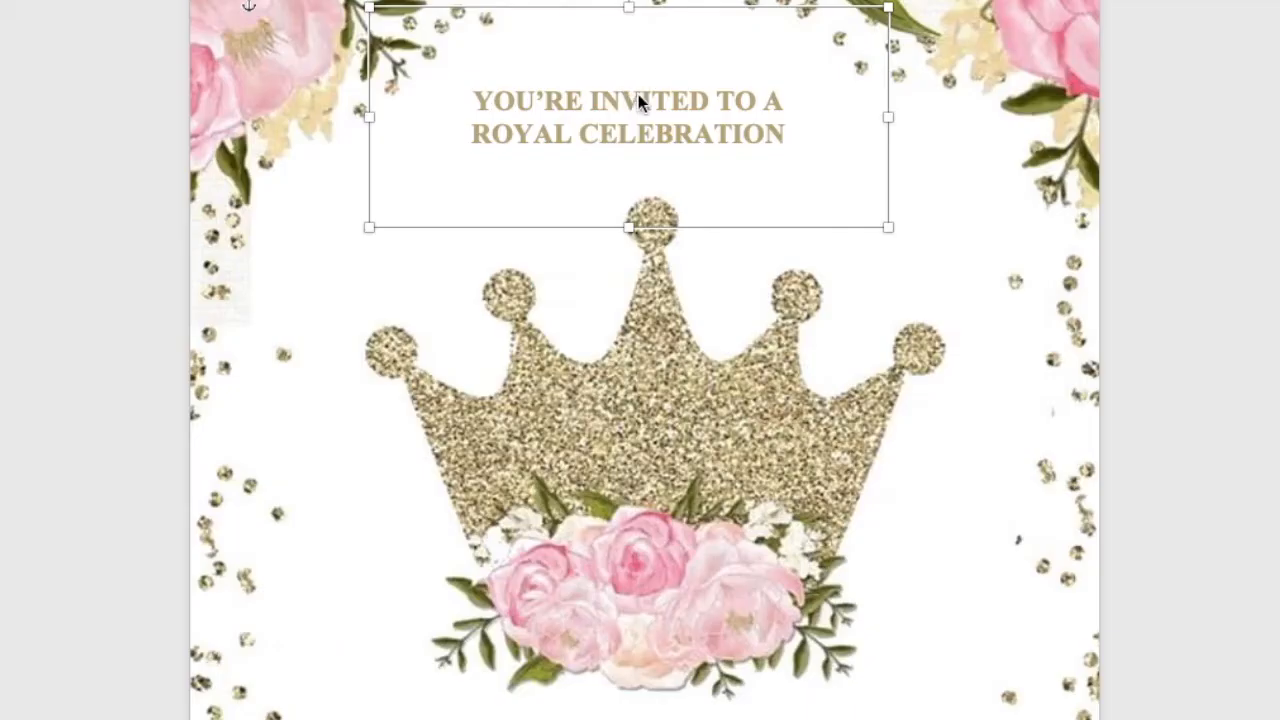
pyautogui.rightClick(638, 217)
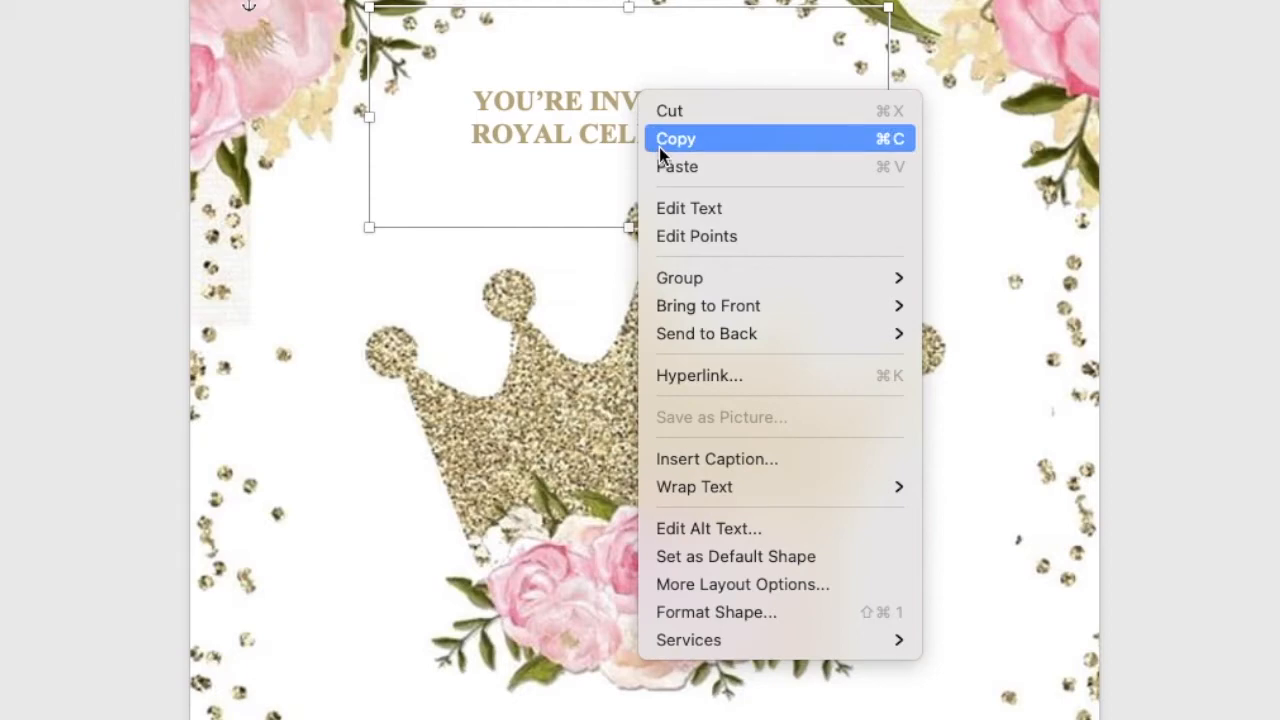
# - Copy and paste the heading box, move the copy below the crown, and widen it to about 4.34"
pyautogui.click(659, 147)
pyautogui.rightClick(642, 114)
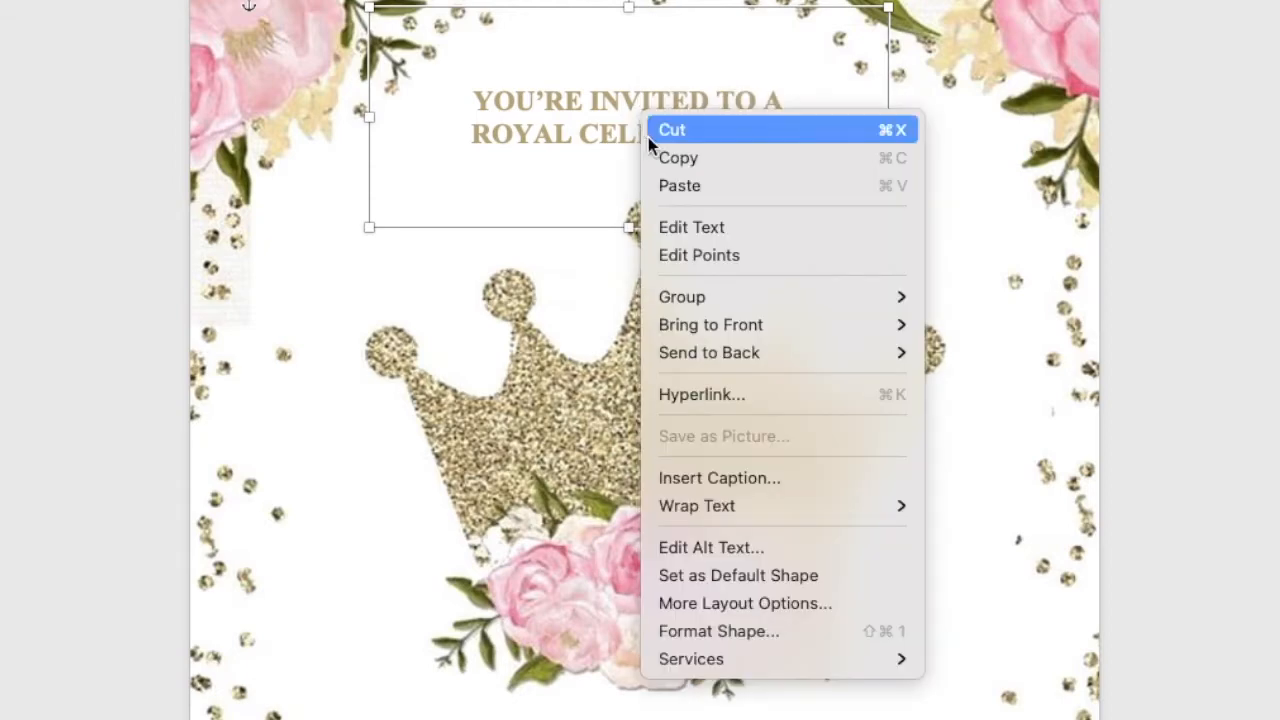
pyautogui.click(663, 186)
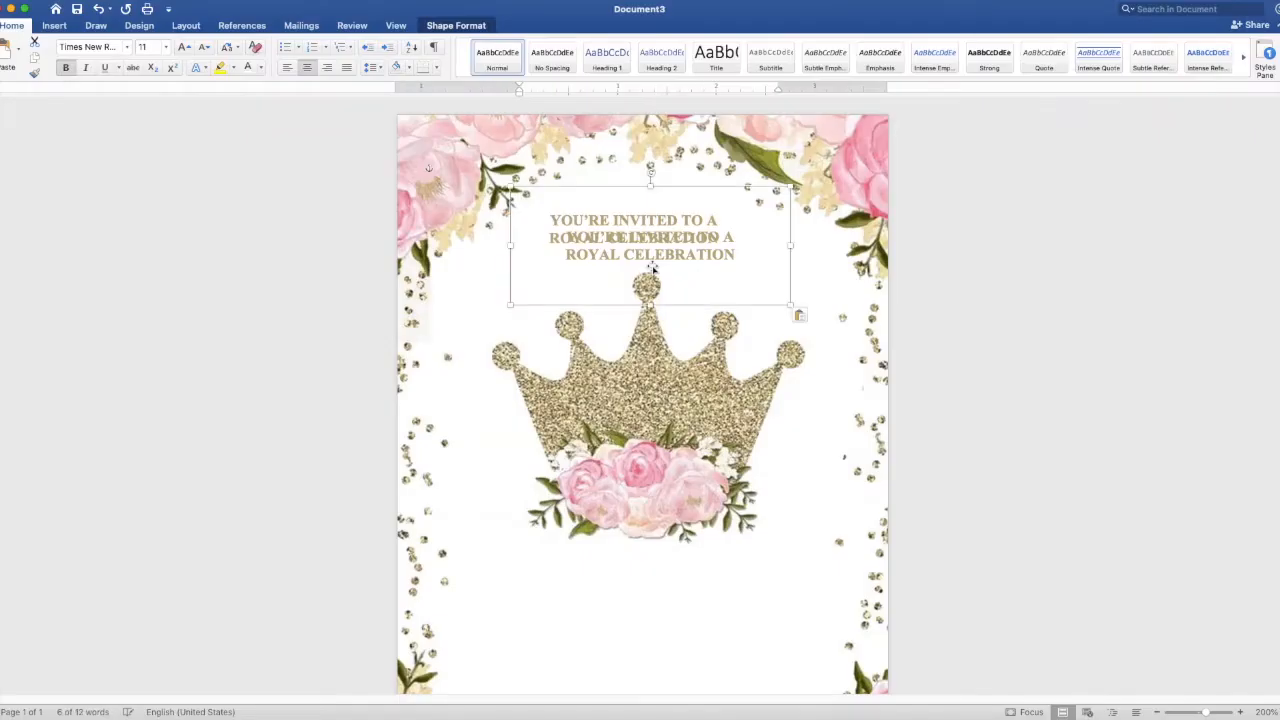
pyautogui.moveTo(641, 214); pyautogui.dragTo(640, 516)
pyautogui.scroll(-3, 640, 516)
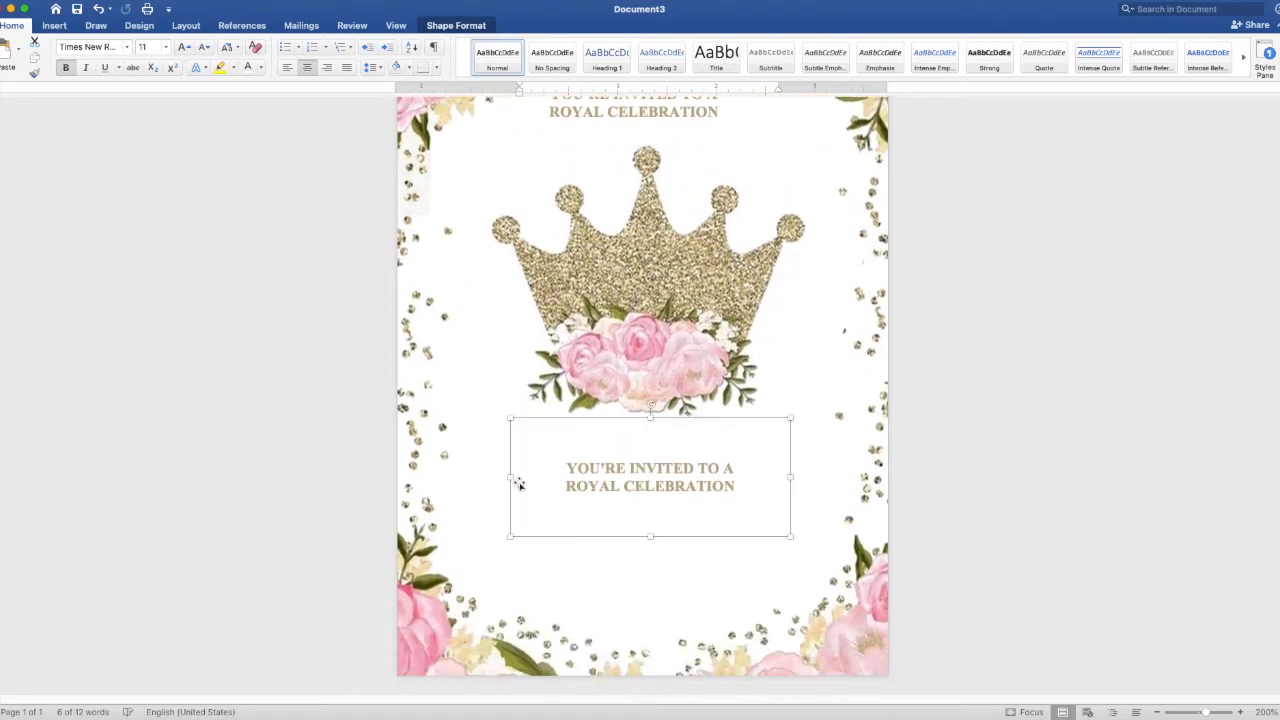
pyautogui.moveTo(510, 478); pyautogui.dragTo(438, 478)
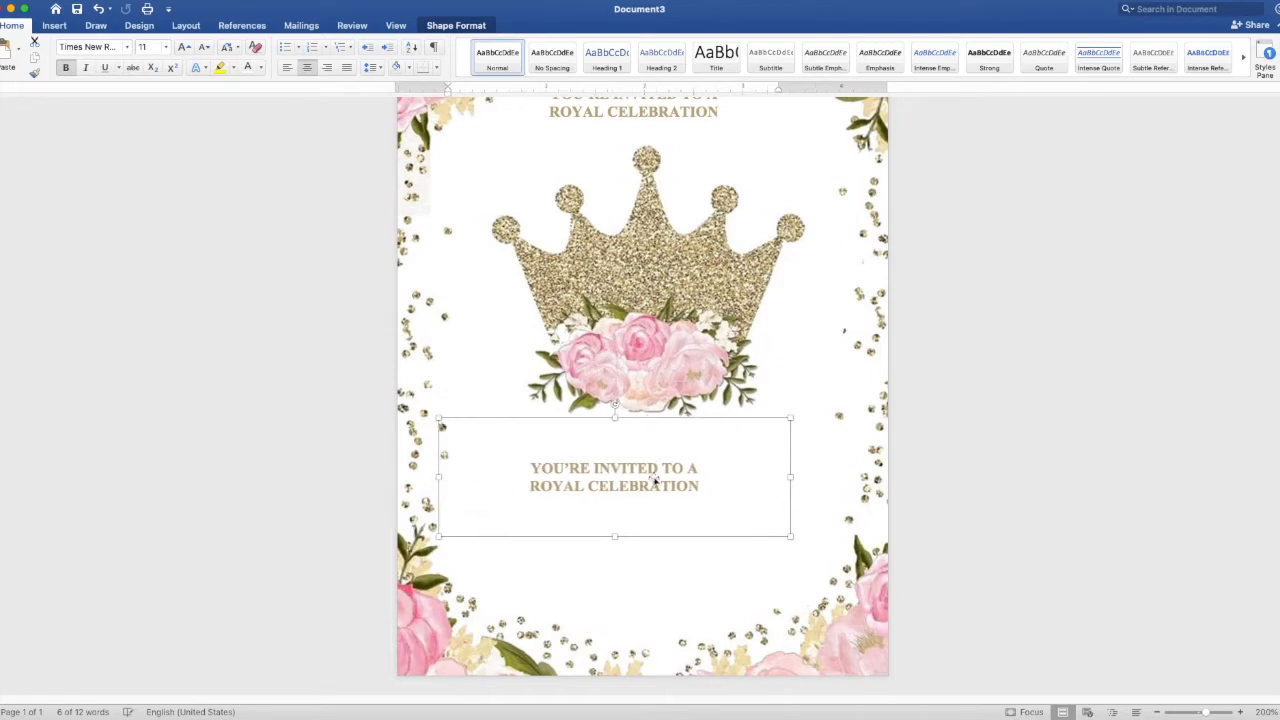
pyautogui.moveTo(814, 478); pyautogui.dragTo(868, 478)
pyautogui.moveTo(754, 489); pyautogui.dragTo(562, 461)
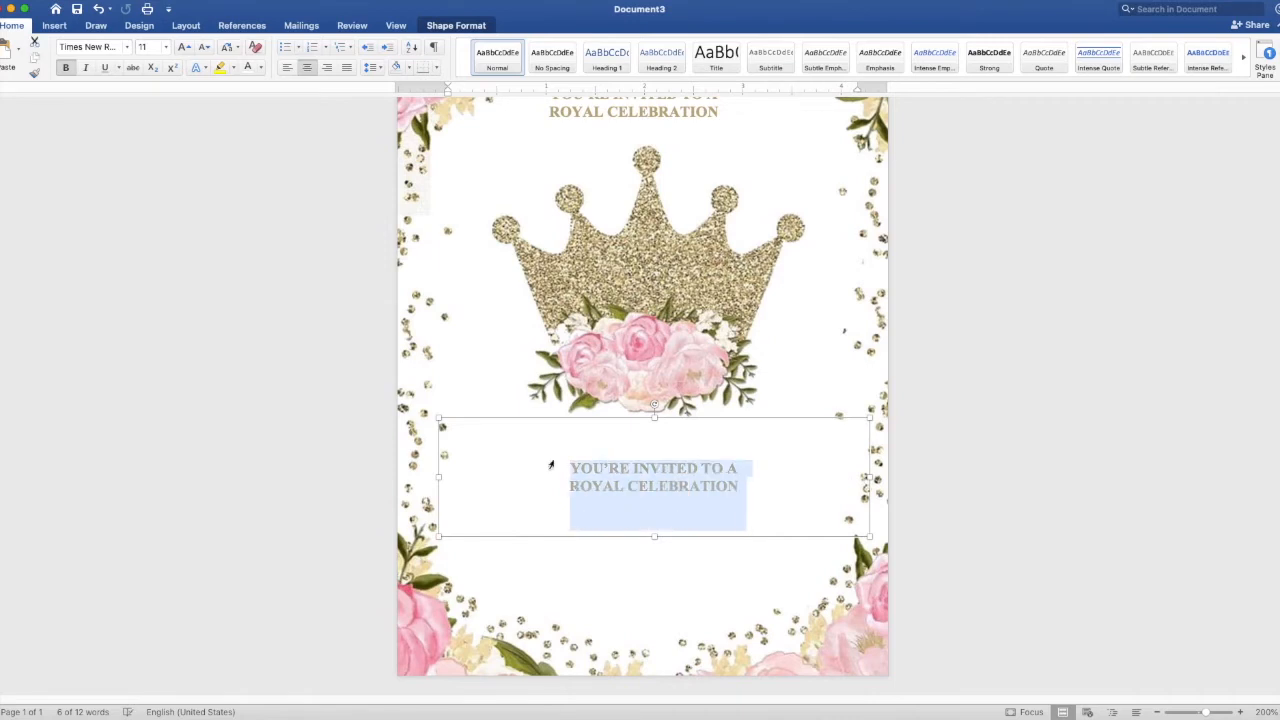
# - Replace the copied heading text with the celebrant's name
pyautogui.press('BackSpace')
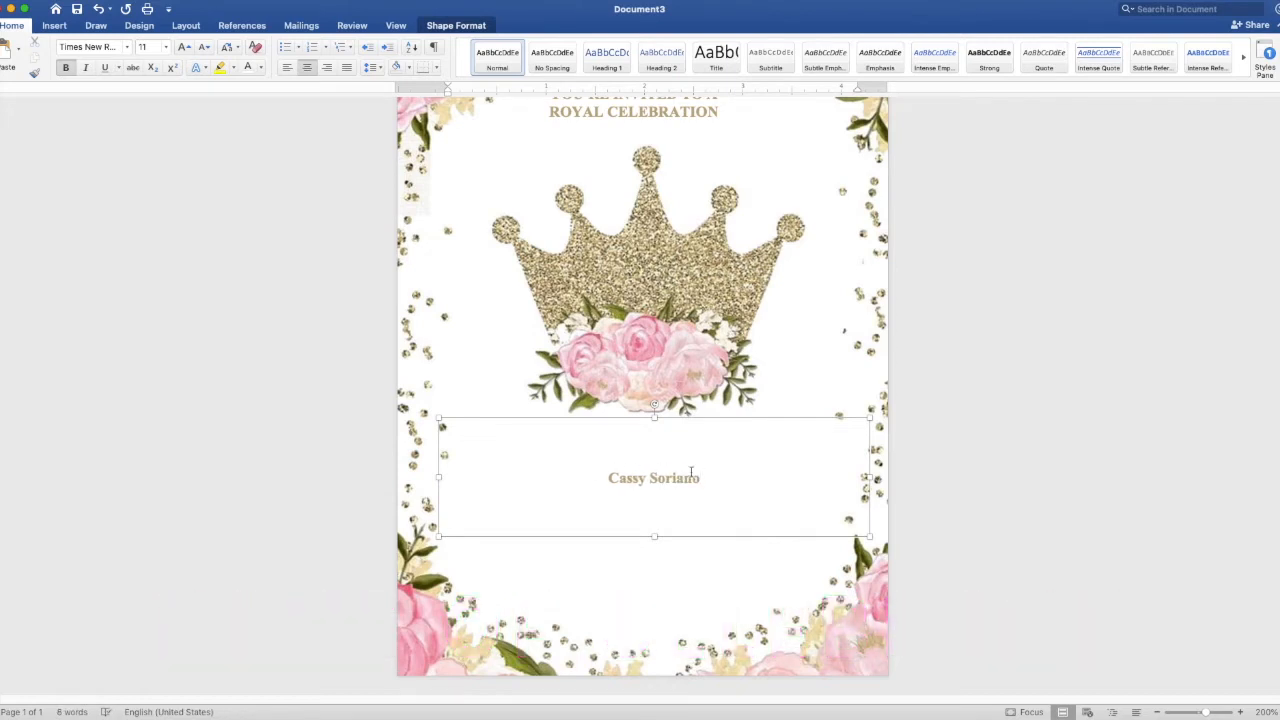
pyautogui.press('super+a')
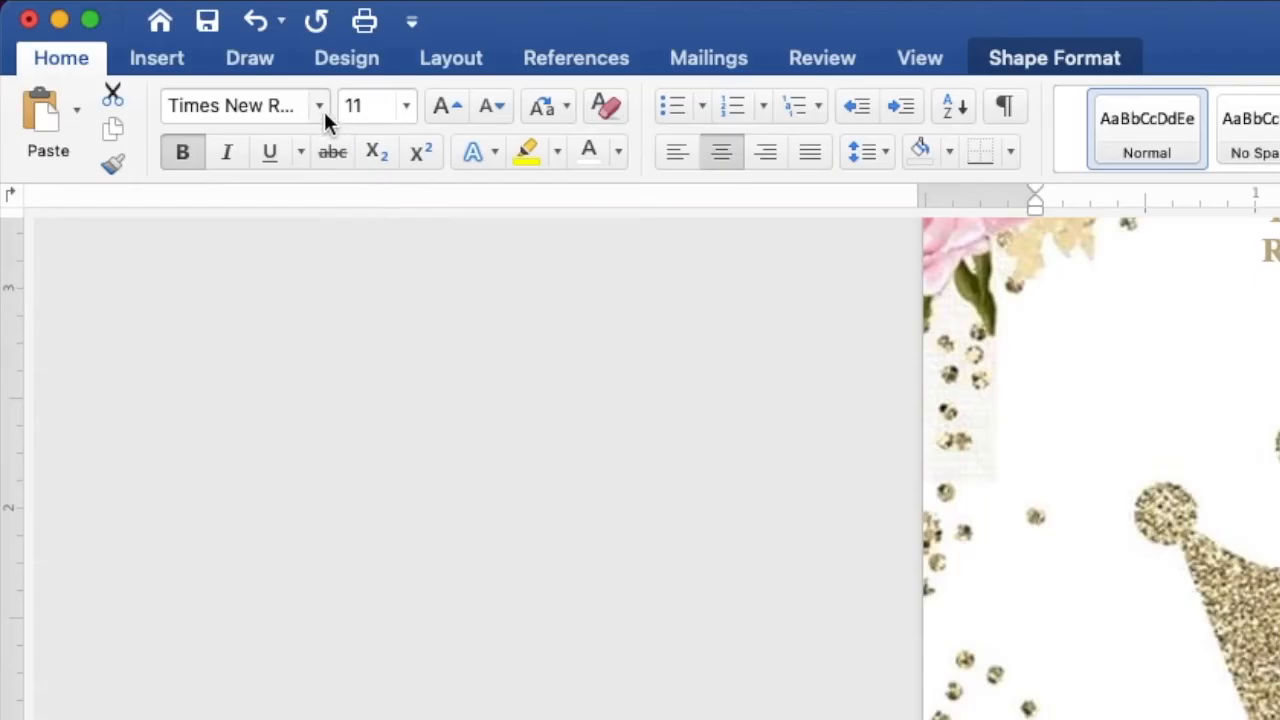
# - Set the name in Edwardian Script ITC at 50 pt
pyautogui.click(320, 107)
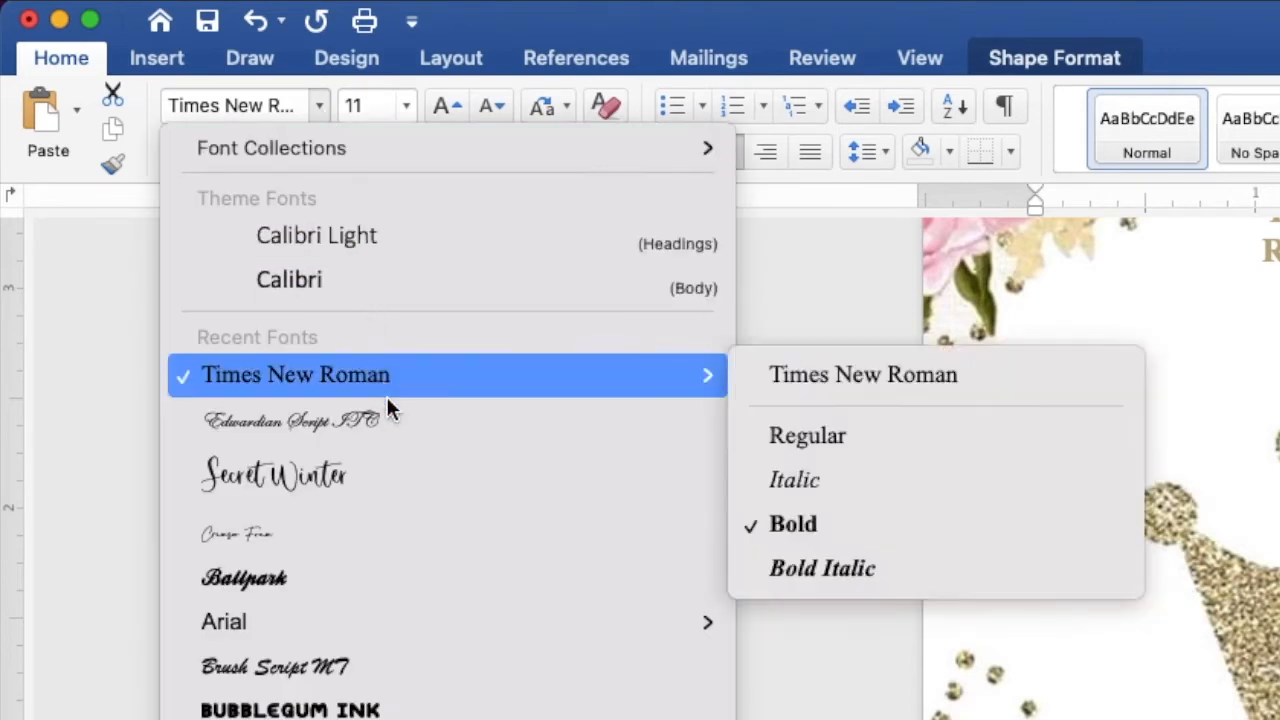
pyautogui.click(394, 425)
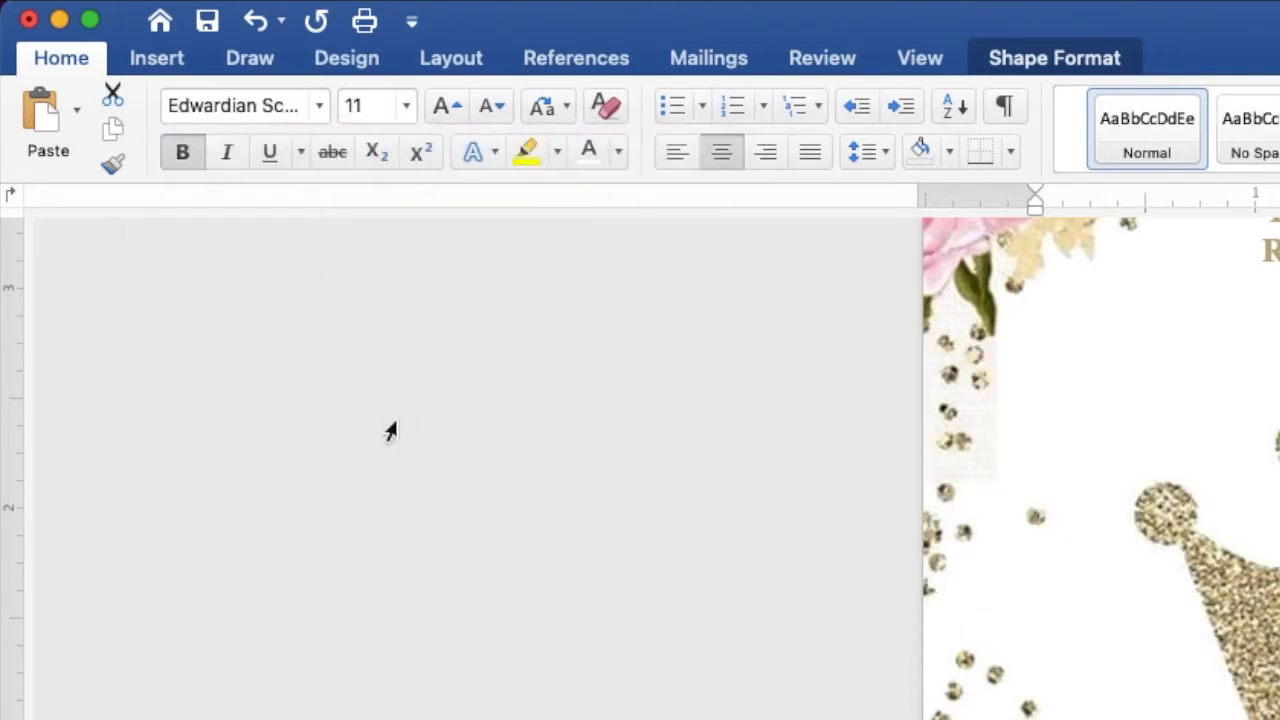
pyautogui.click(386, 106)
pyautogui.doubleClick(359, 106)
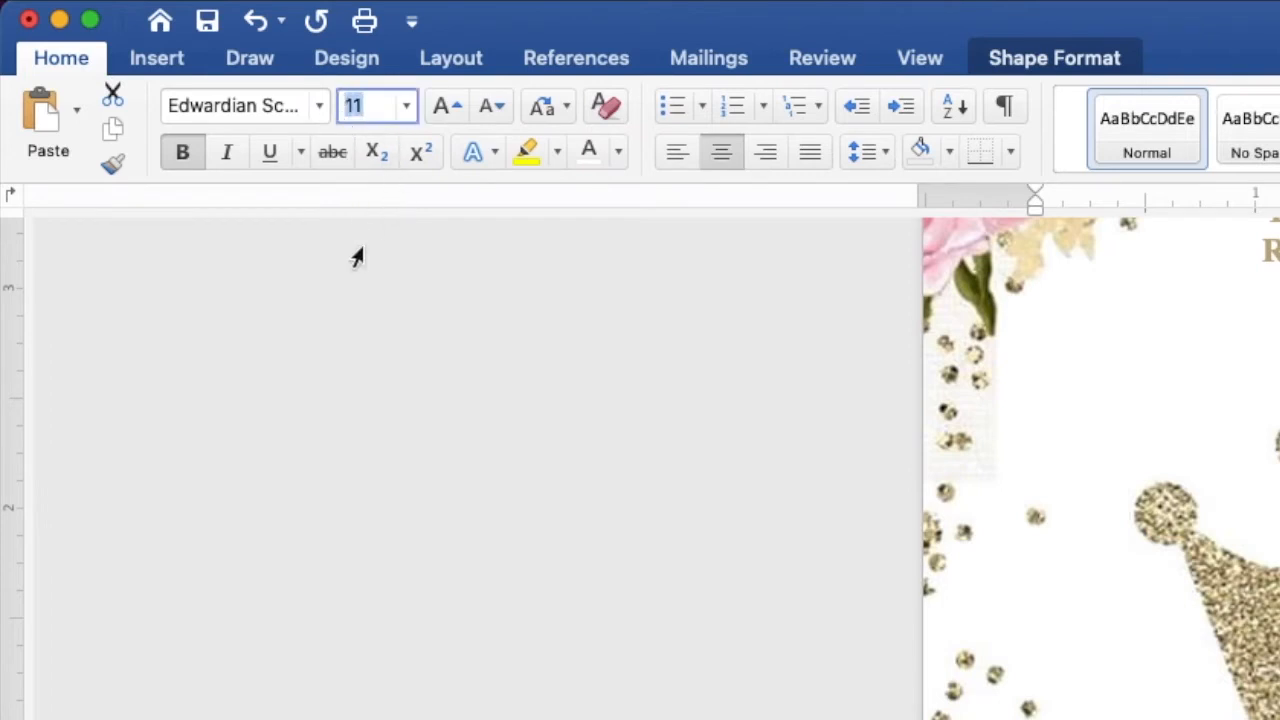
pyautogui.write('50')
pyautogui.press('Return')
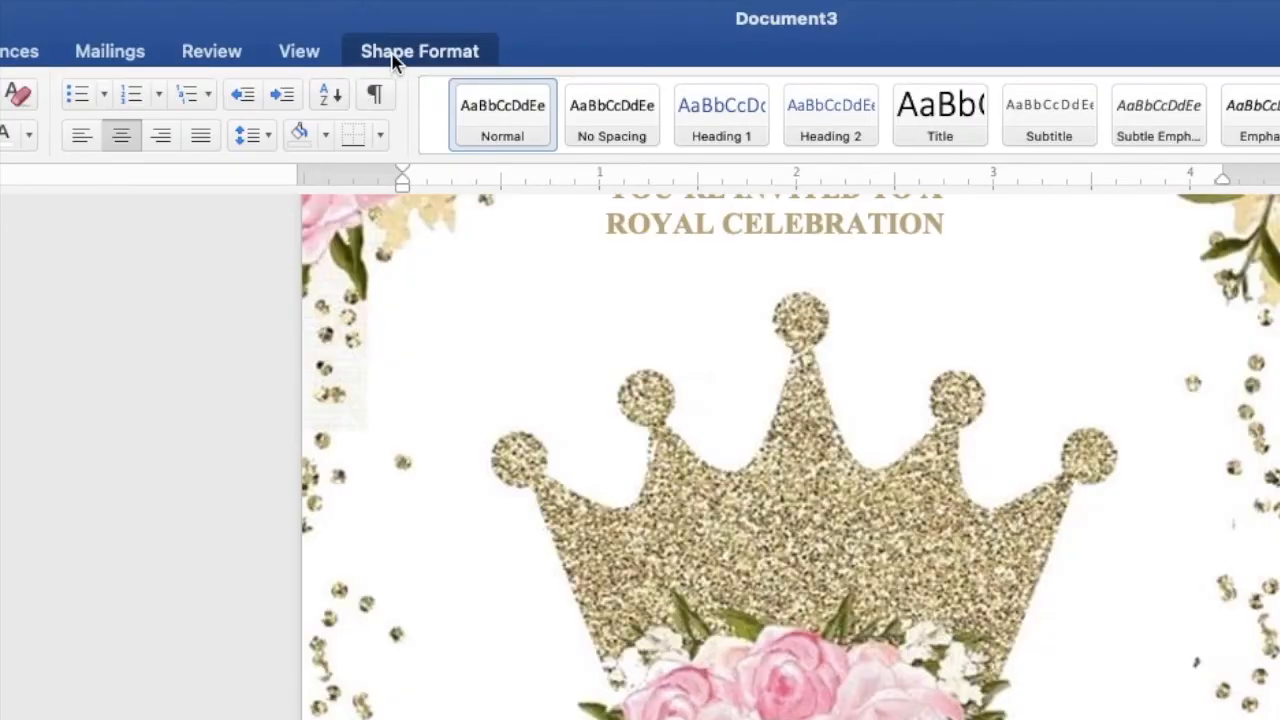
# - Colour the name text pink using Text Fill
pyautogui.click(445, 26)
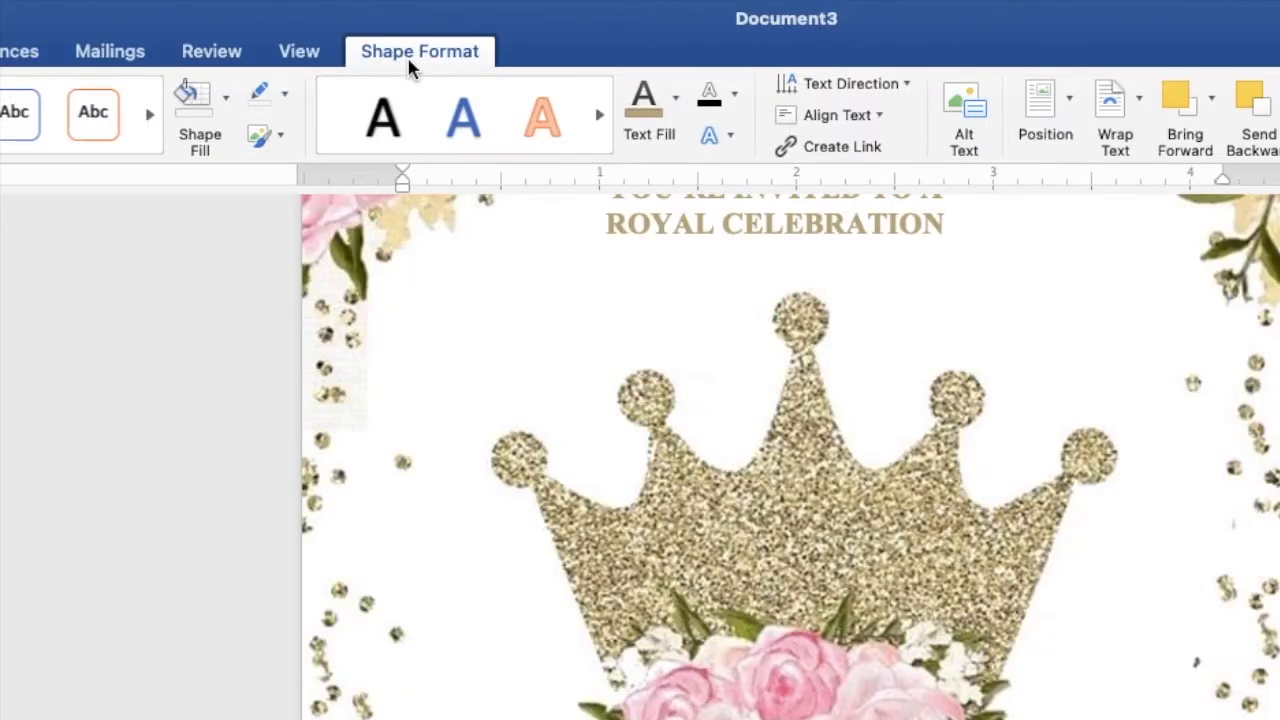
pyautogui.click(676, 98)
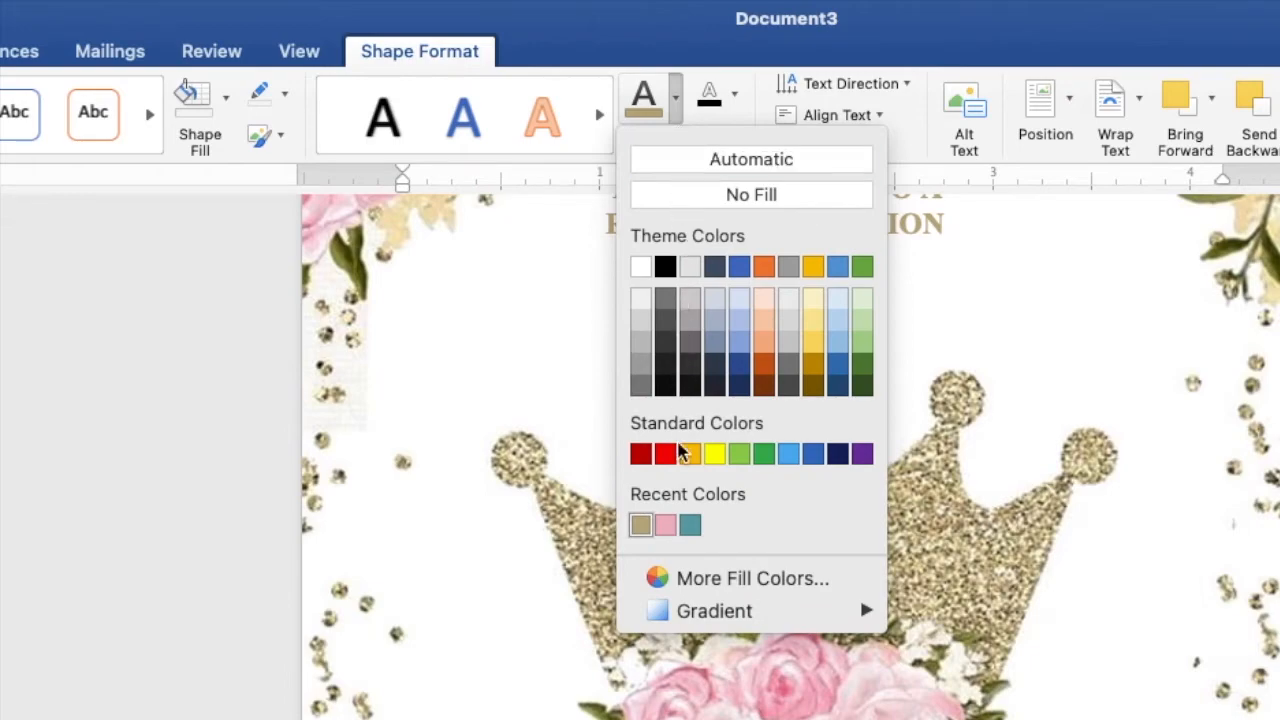
pyautogui.click(664, 525)
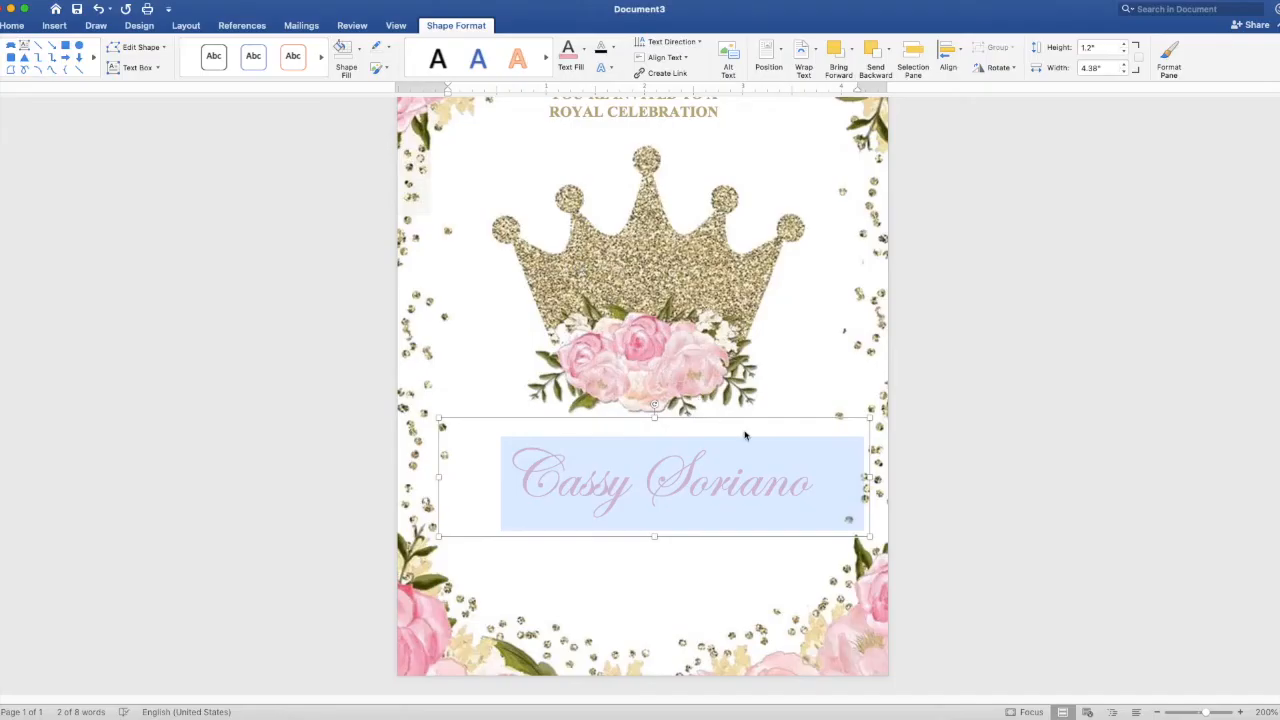
pyautogui.click(838, 474)
# - Resize the name box to about 3.84" by 0.96" and place it just under the crown
pyautogui.moveTo(868, 479); pyautogui.dragTo(817, 479)
pyautogui.moveTo(677, 481); pyautogui.dragTo(692, 466)
pyautogui.moveTo(643, 402); pyautogui.dragTo(654, 438)
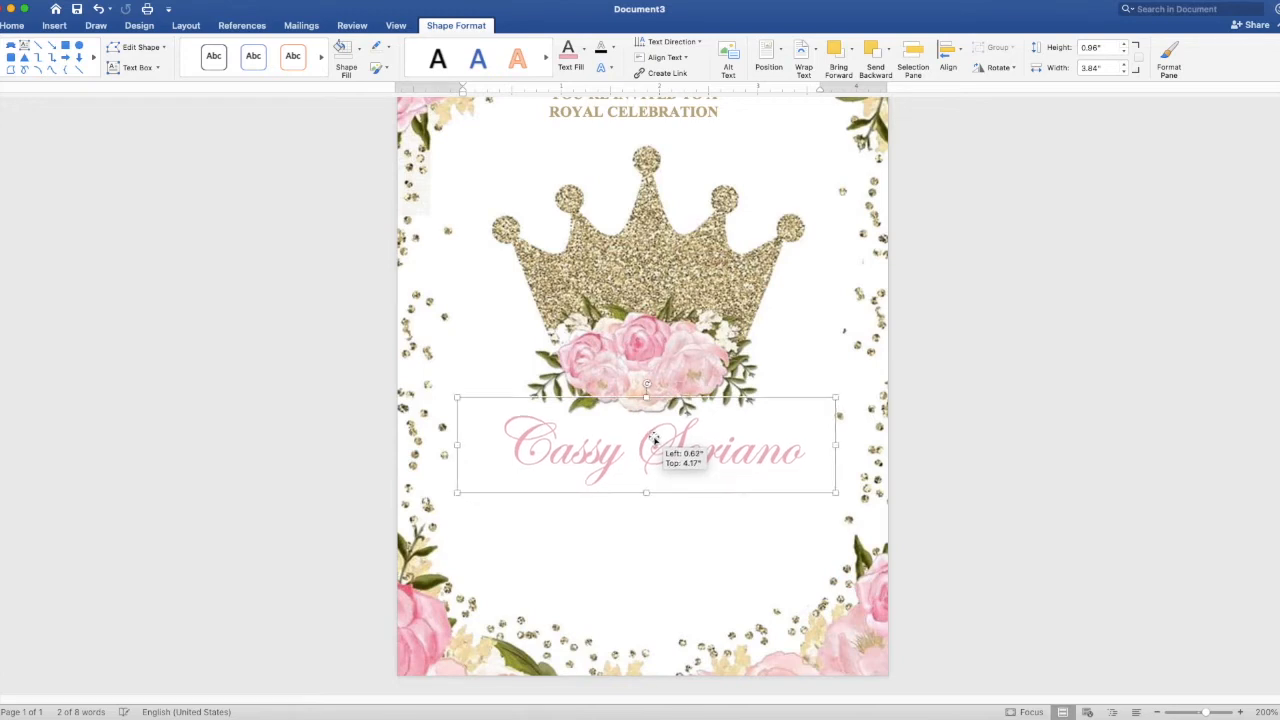
pyautogui.moveTo(653, 440); pyautogui.dragTo(652, 440)
pyautogui.click(1143, 401)
pyautogui.scroll(2, 1143, 401)
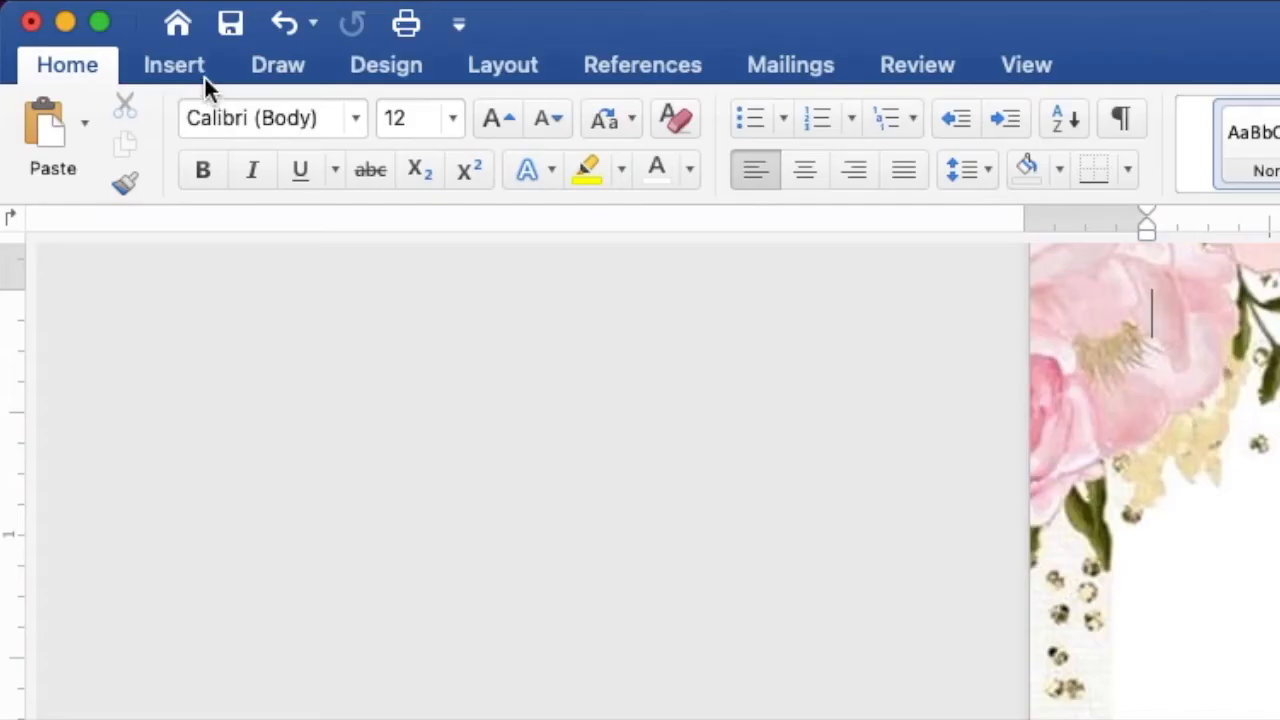
# - Draw a ribbon banner below the name and size it to about 3.01" by 0.33"
pyautogui.click(61, 29)
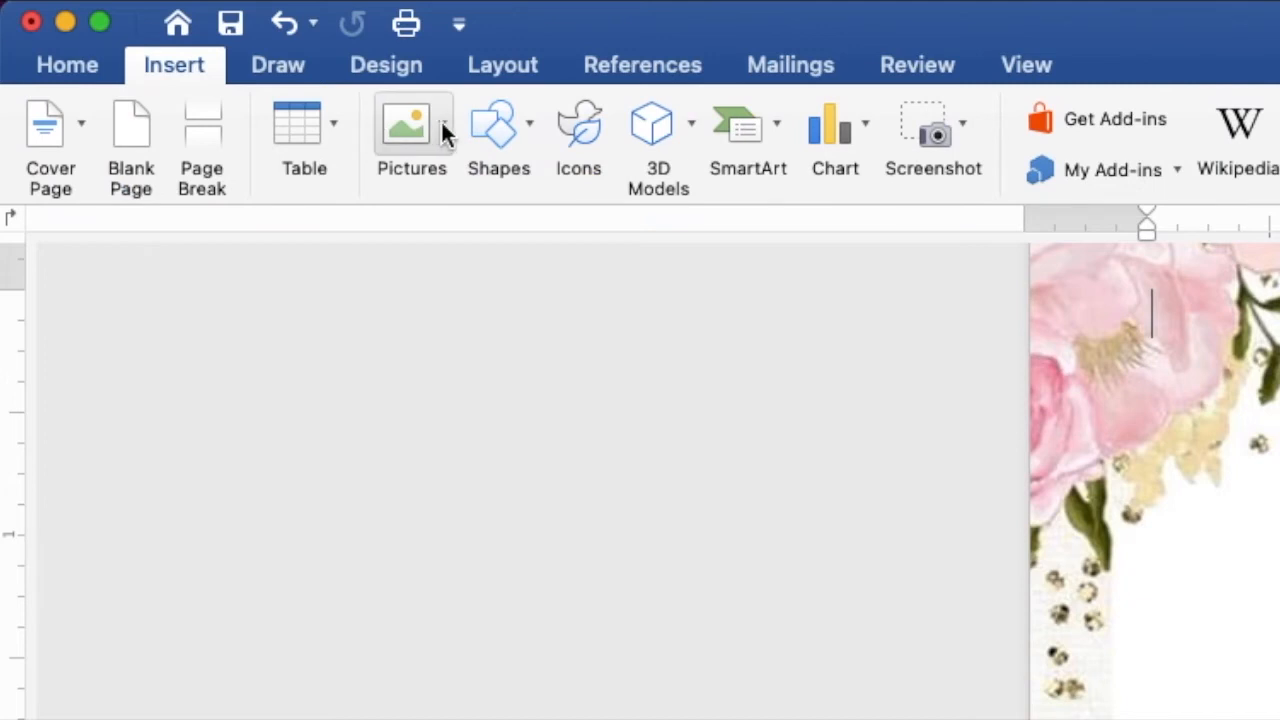
pyautogui.click(487, 128)
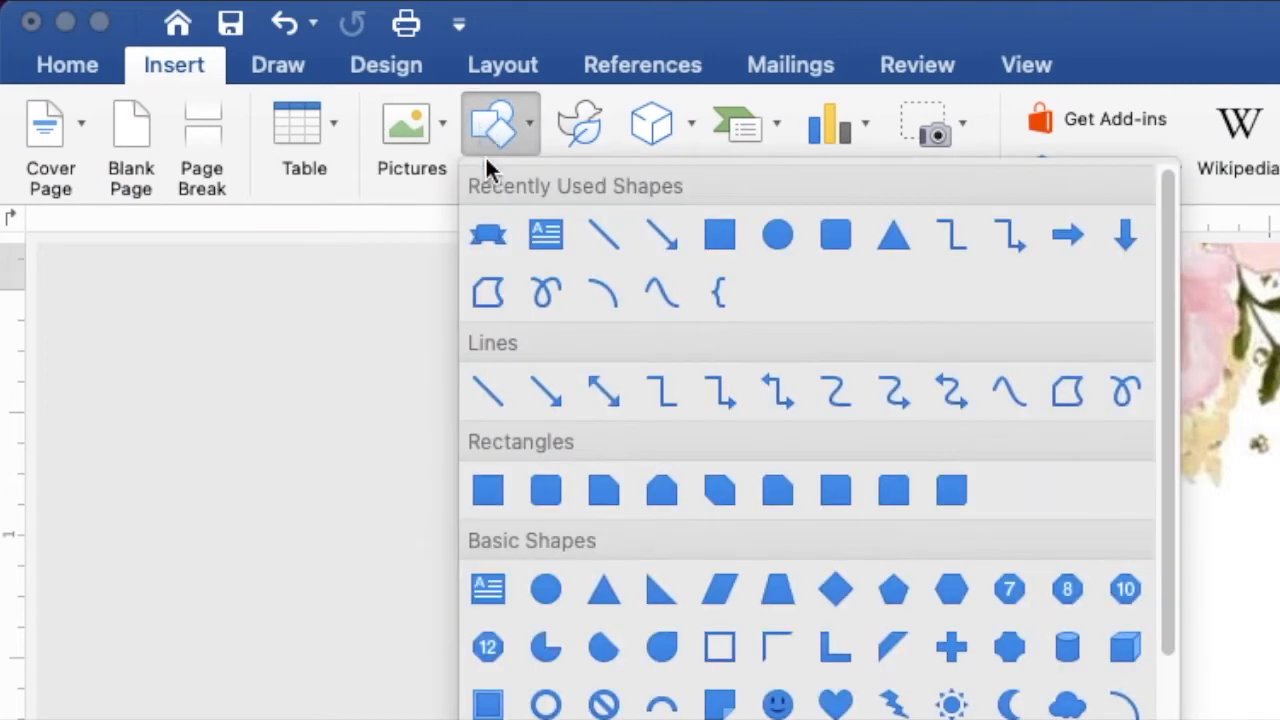
pyautogui.click(491, 236)
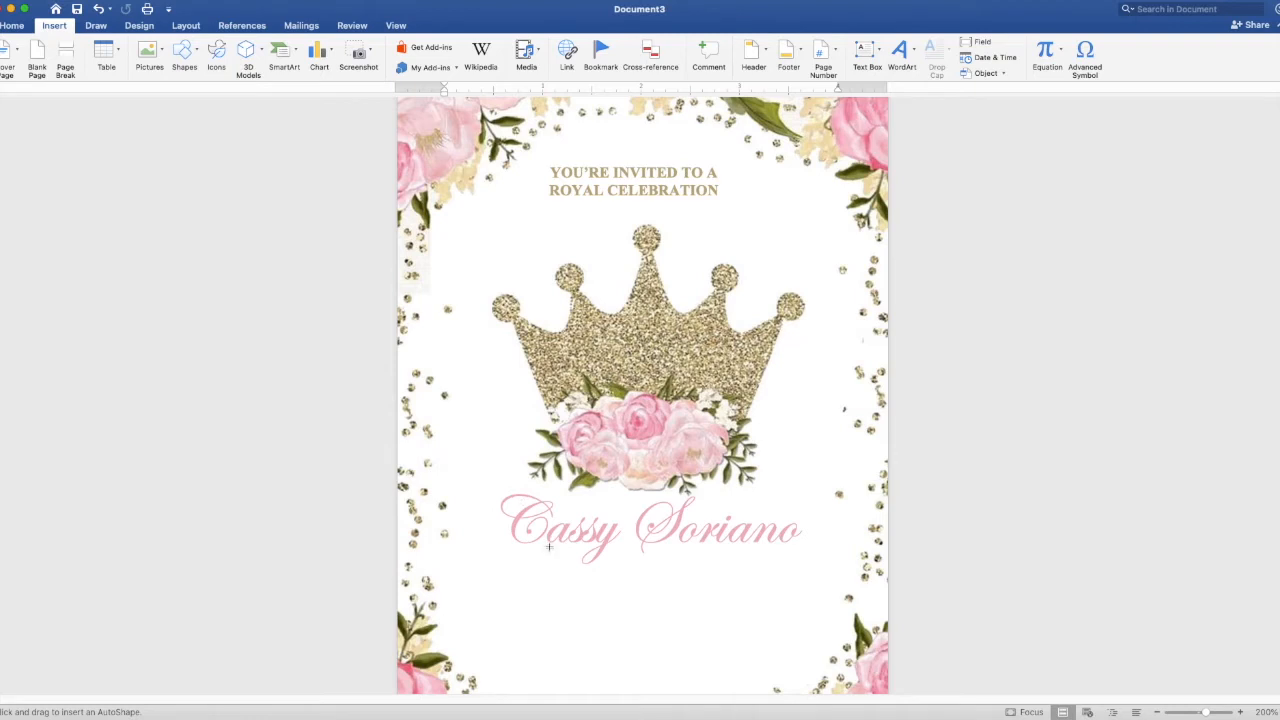
pyautogui.moveTo(546, 549); pyautogui.dragTo(804, 587)
pyautogui.moveTo(538, 569); pyautogui.dragTo(506, 570)
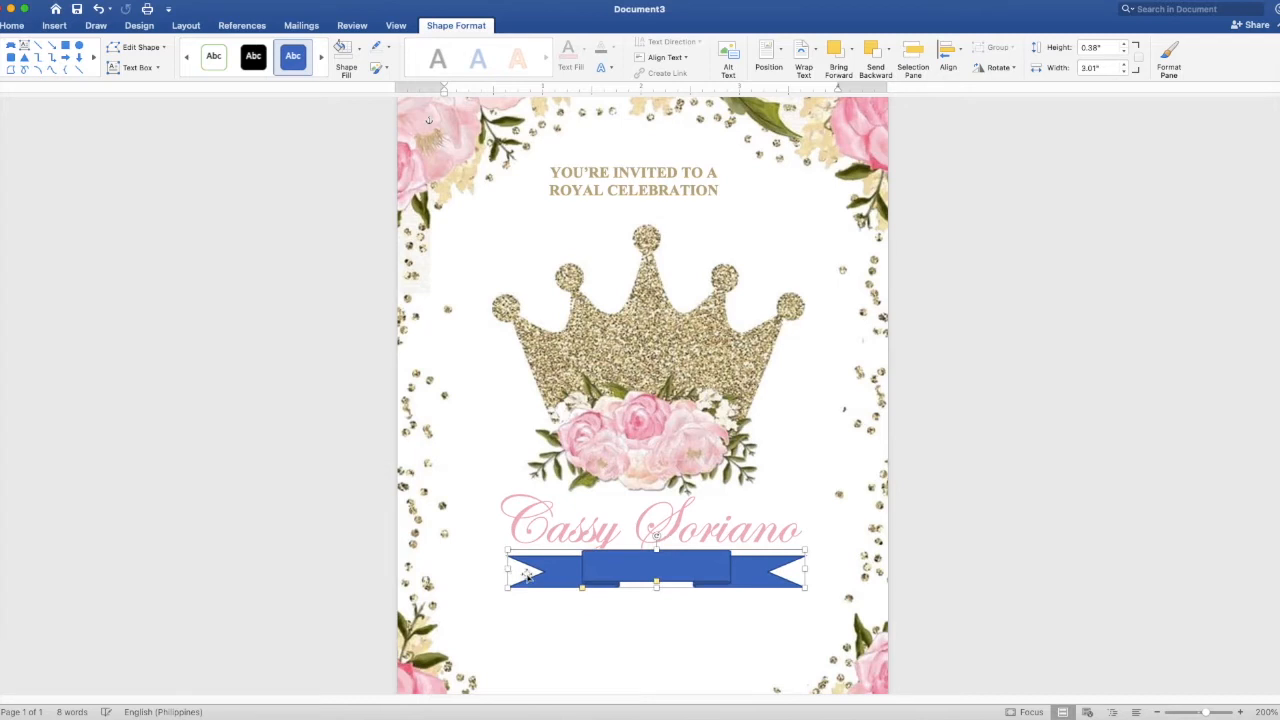
pyautogui.moveTo(584, 591); pyautogui.dragTo(558, 593)
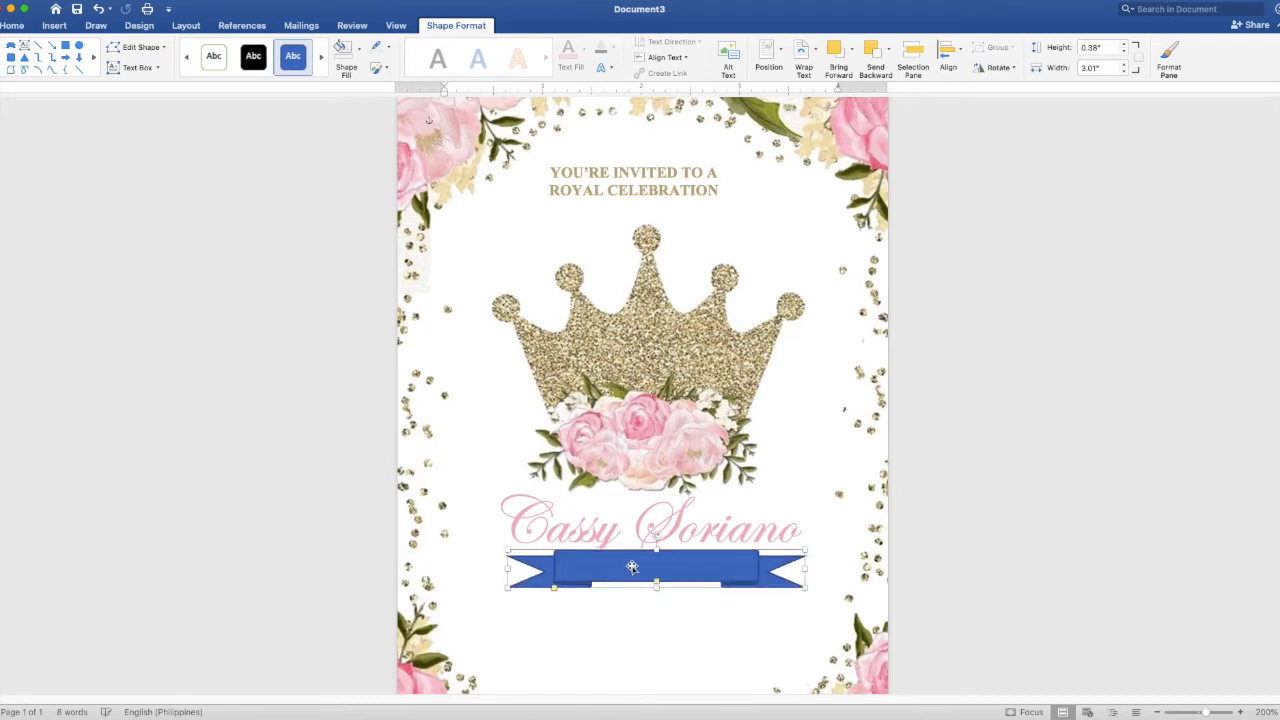
pyautogui.moveTo(656, 556); pyautogui.dragTo(656, 597)
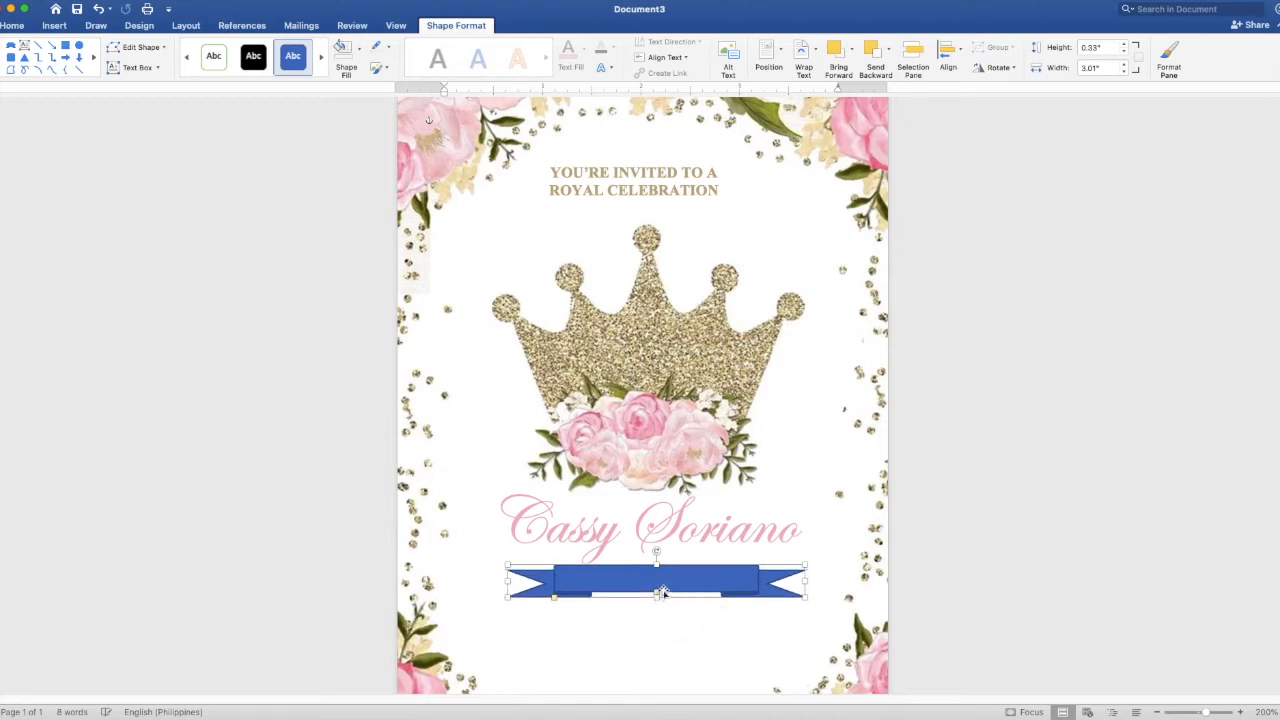
pyautogui.press('super+z')
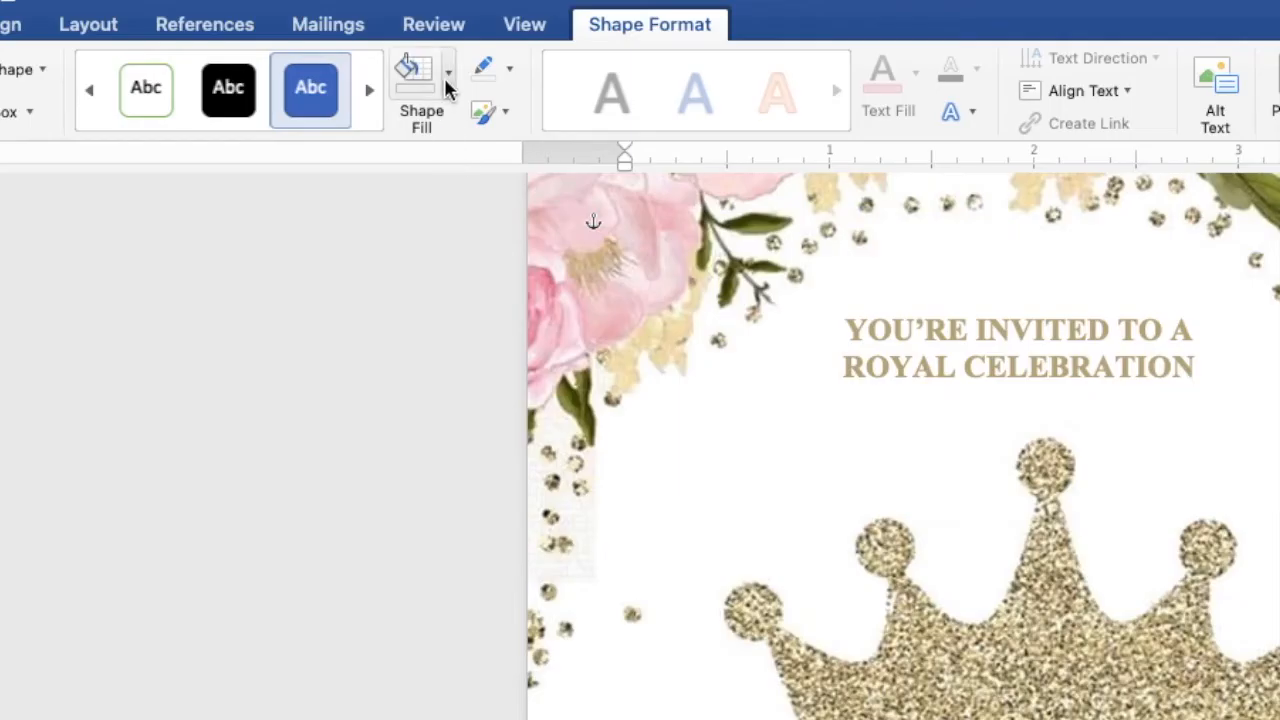
# - Fill the ribbon banner with the tan recent colour and give it a white outline
pyautogui.click(446, 76)
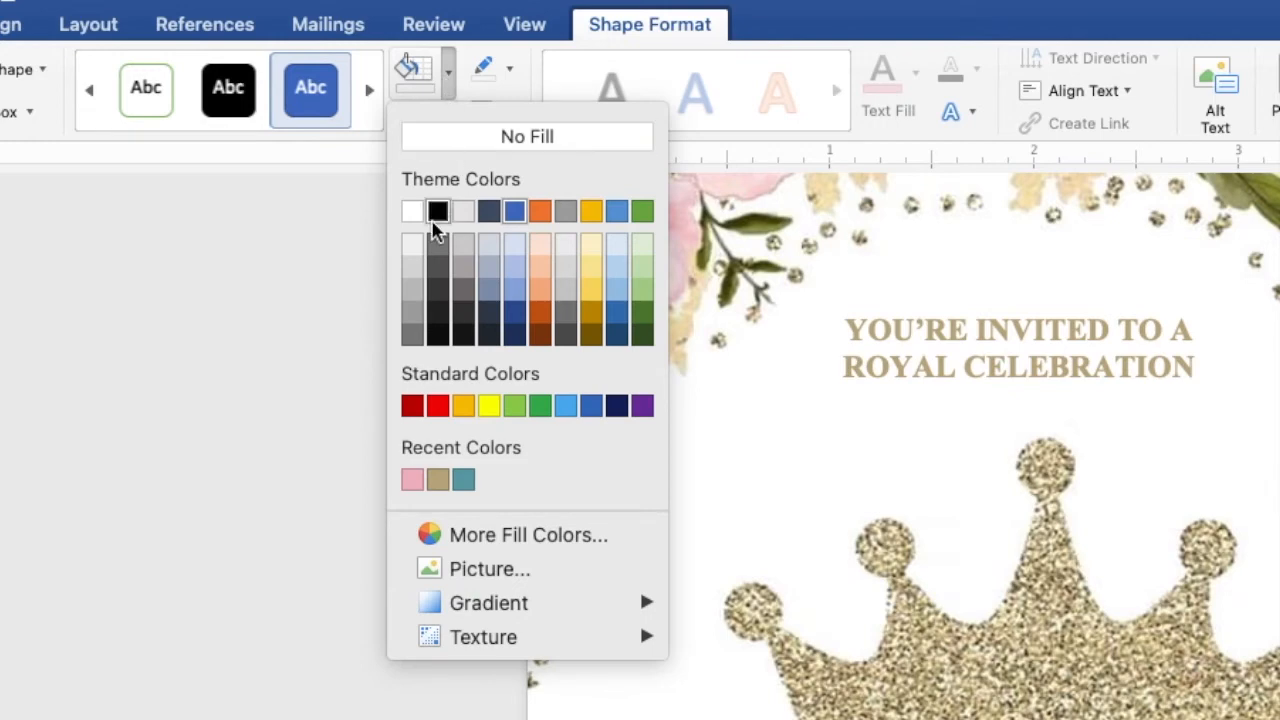
pyautogui.click(437, 481)
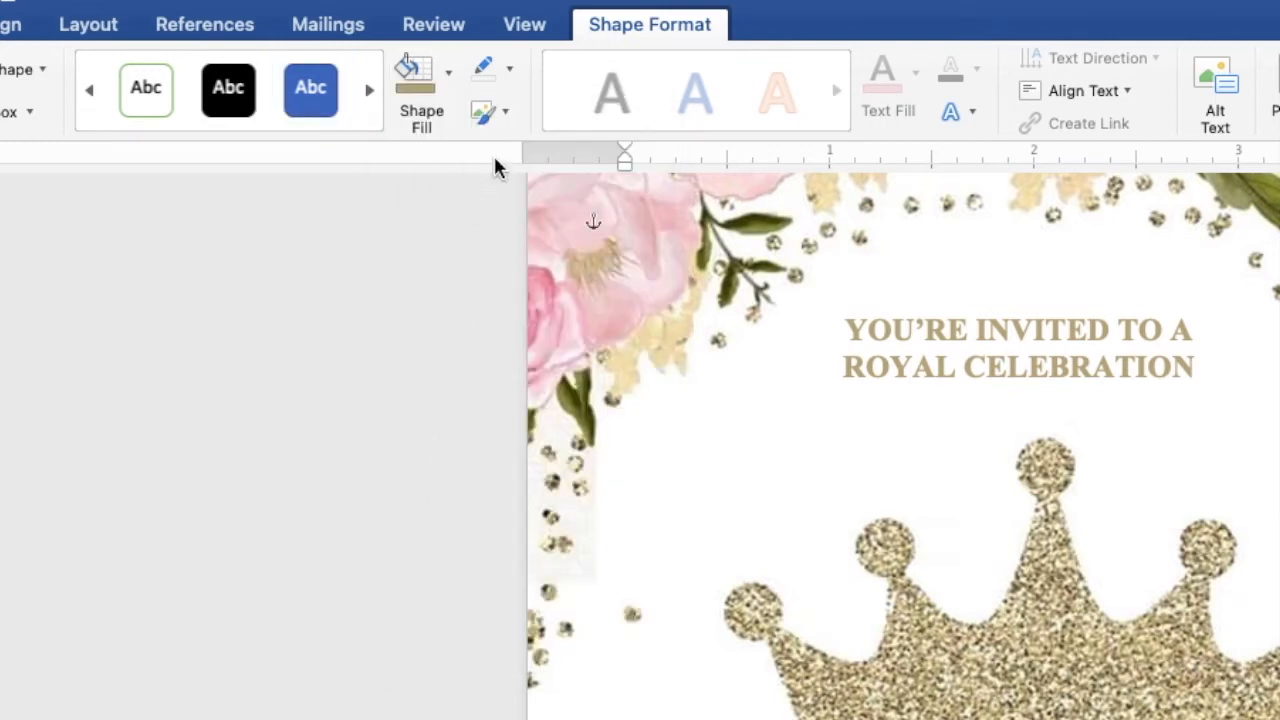
pyautogui.click(511, 66)
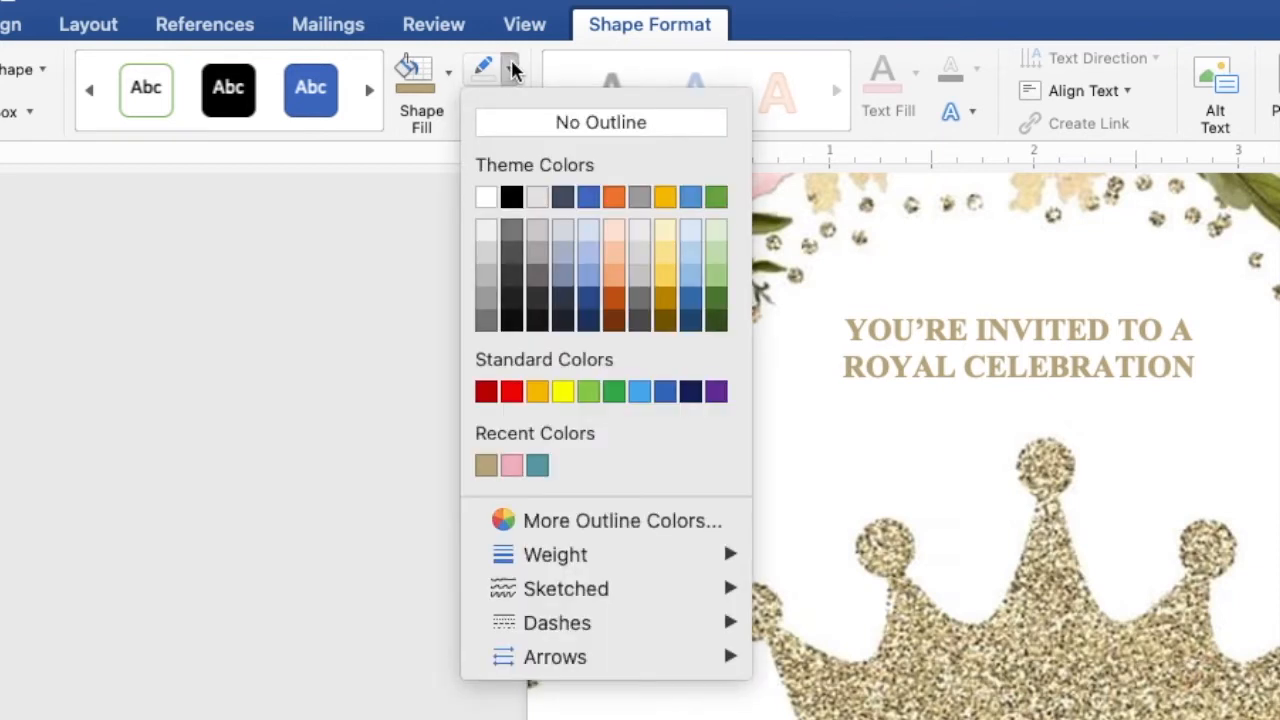
pyautogui.click(487, 199)
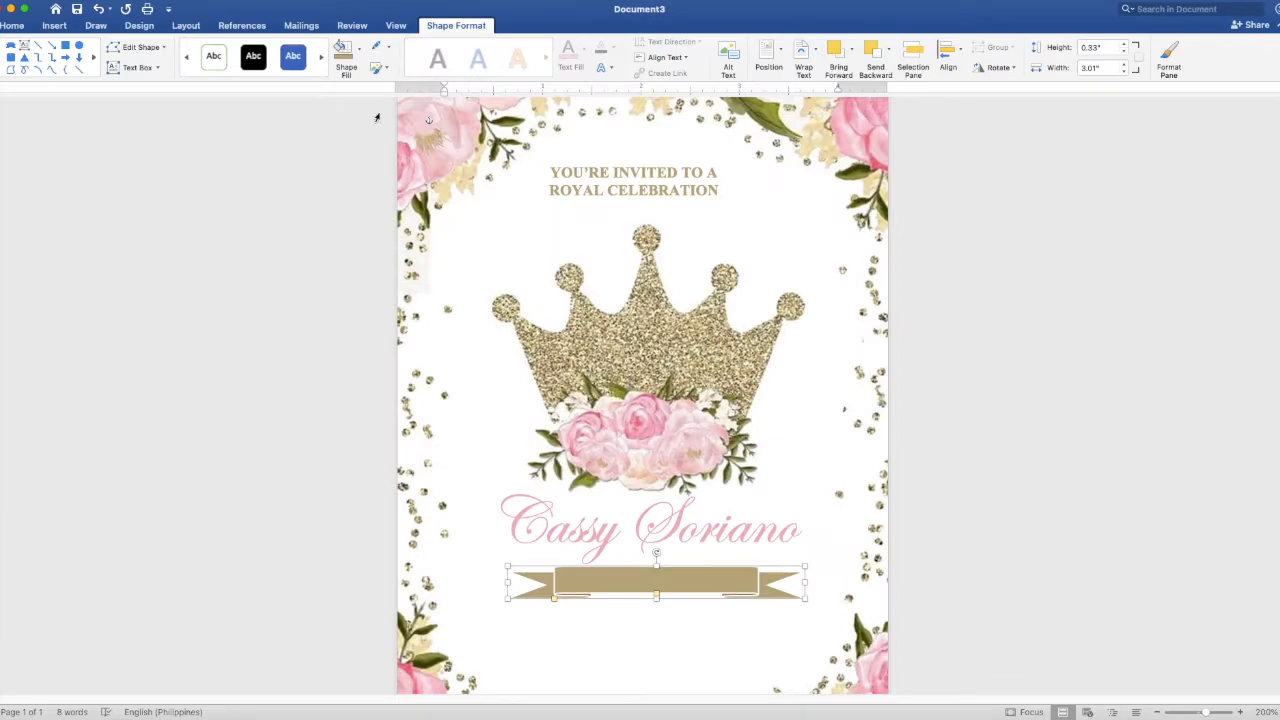
pyautogui.click(589, 172)
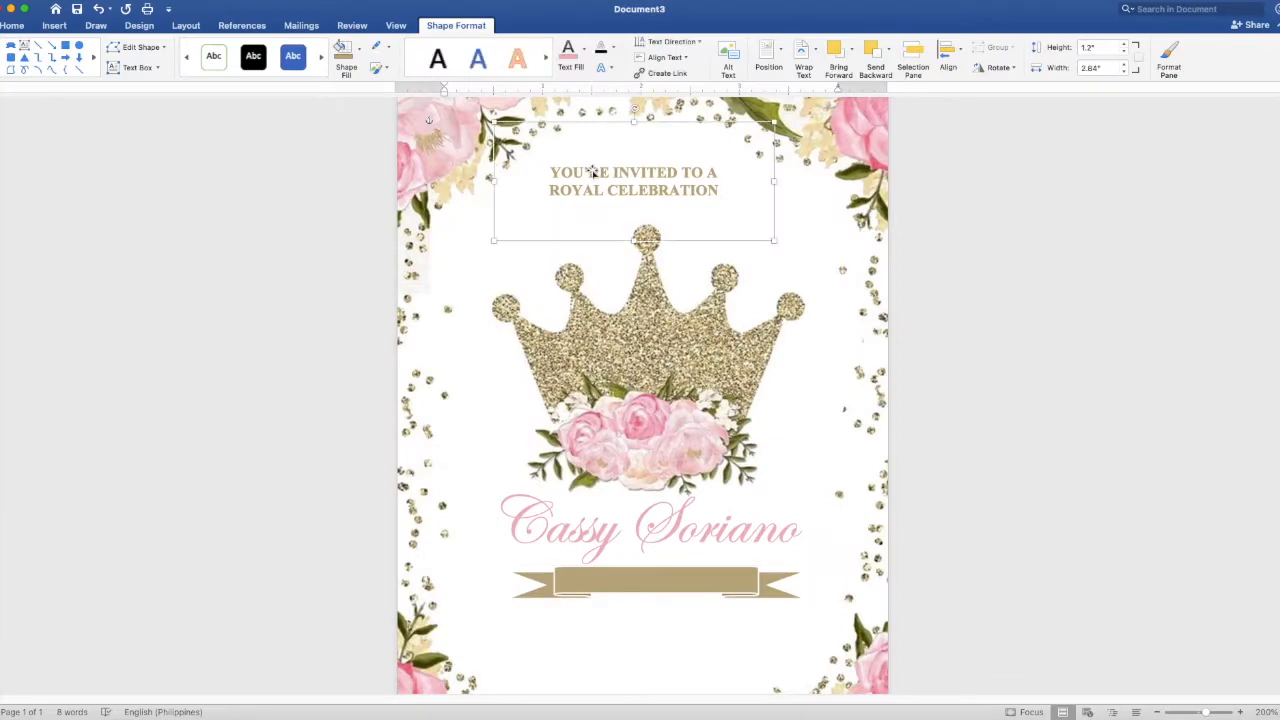
# - Duplicate the heading text box and move the copy down onto the gold banner
pyautogui.rightClick(529, 152)
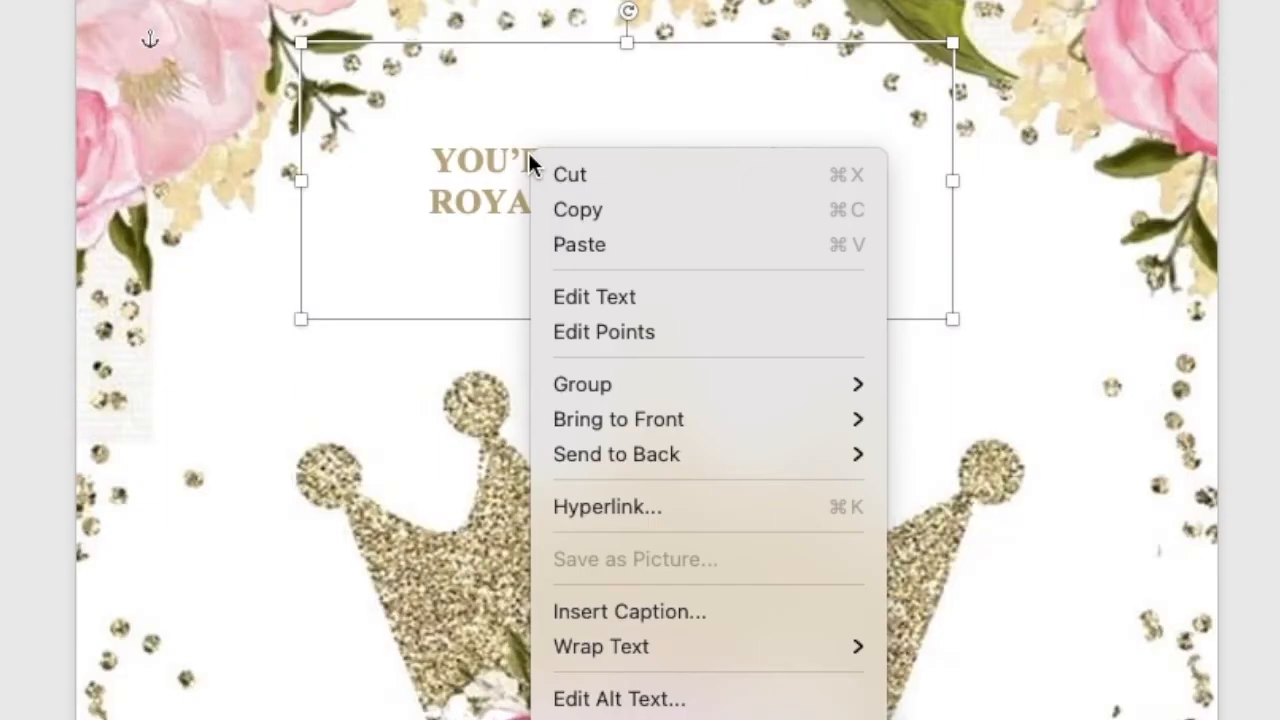
pyautogui.click(568, 208)
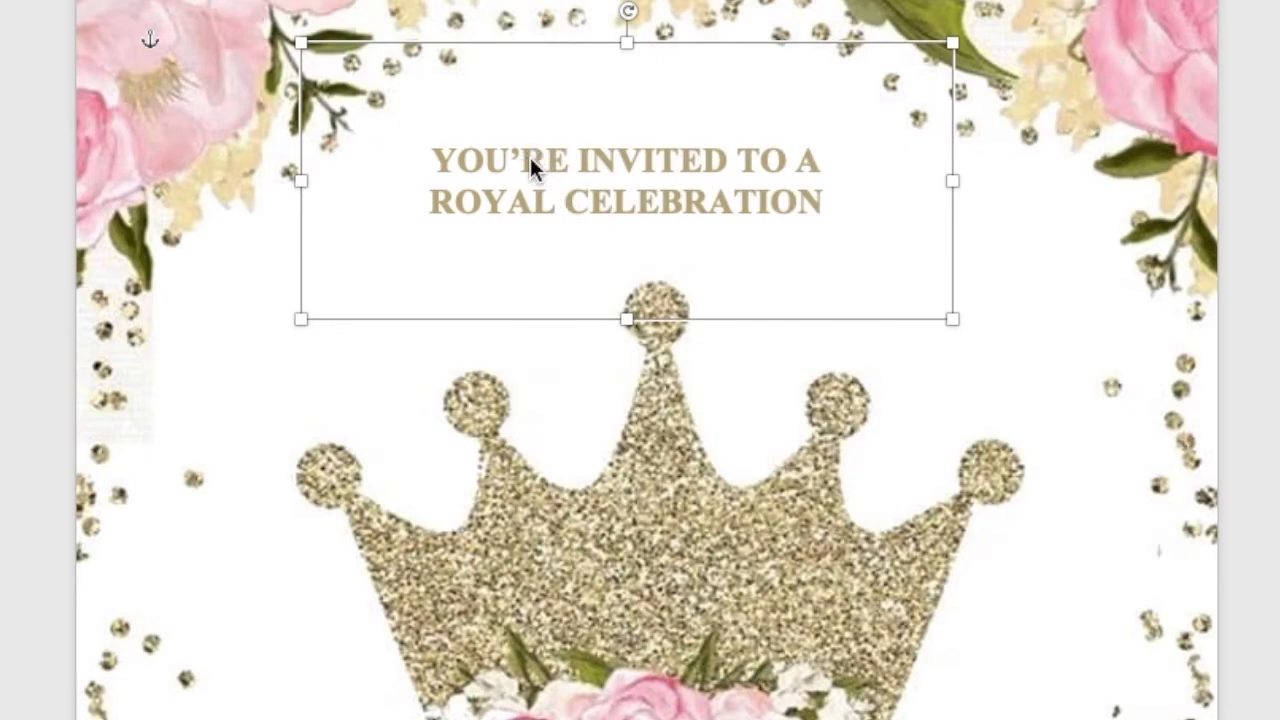
pyautogui.rightClick(530, 157)
pyautogui.click(573, 247)
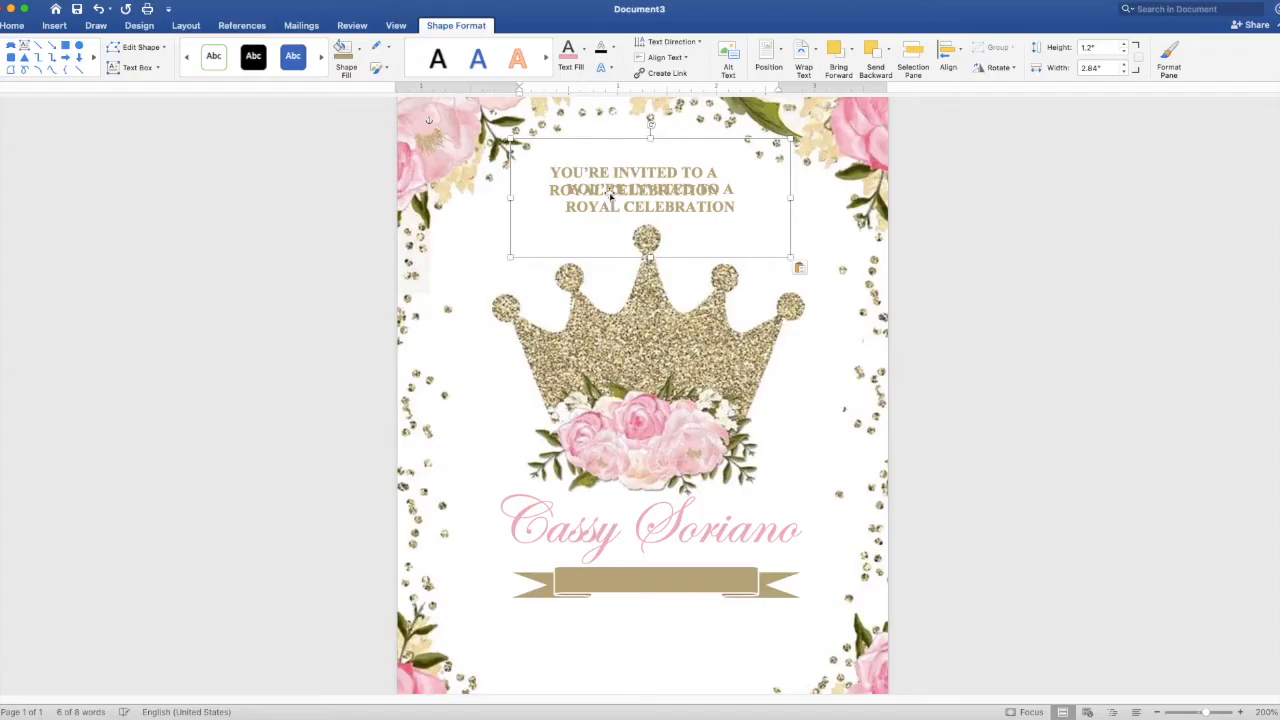
pyautogui.moveTo(571, 213); pyautogui.dragTo(608, 628)
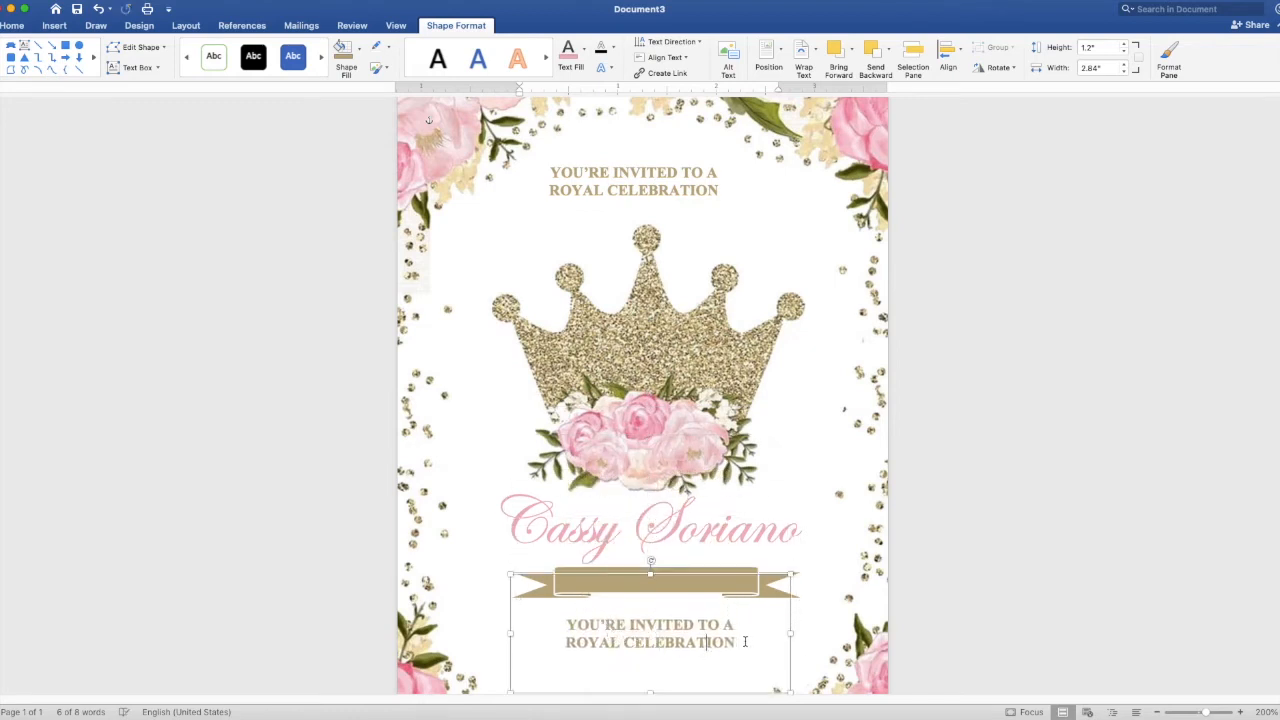
# - Replace the copy's text with 'IS TURNING SEVEN!' and shorten the box to 0.45" high
pyautogui.moveTo(745, 641); pyautogui.dragTo(573, 626)
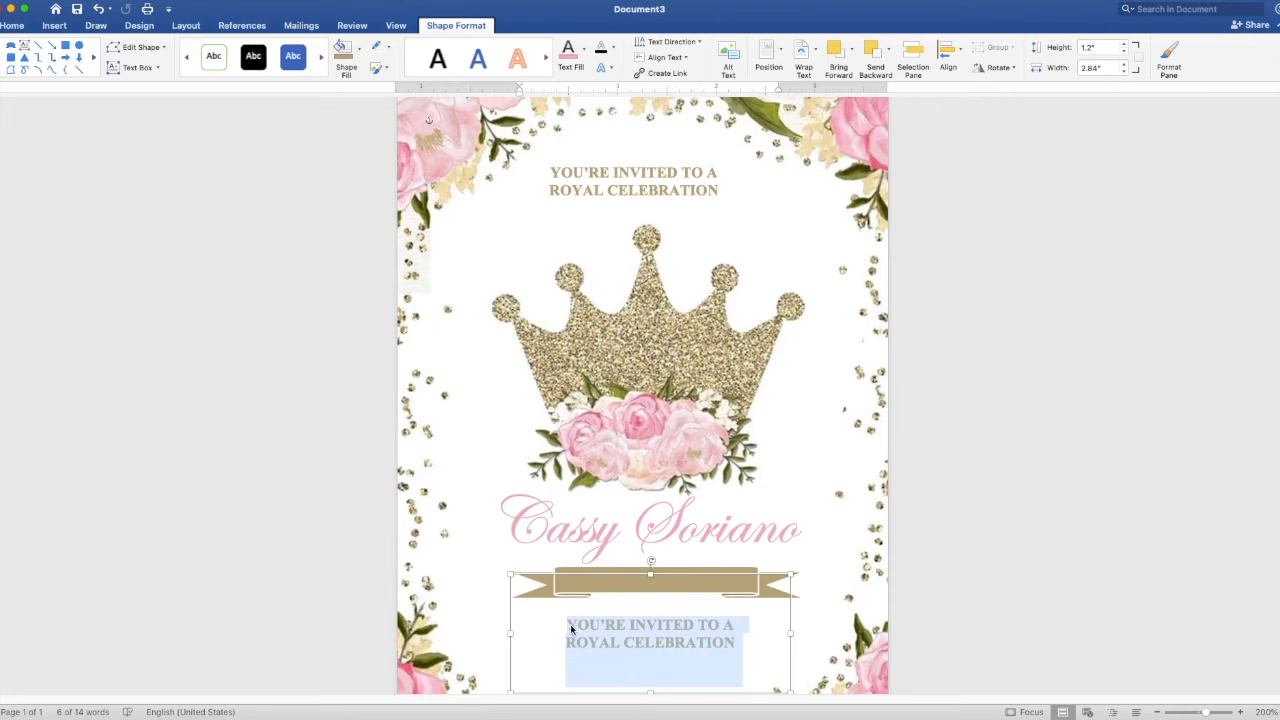
pyautogui.write('IS TURN')
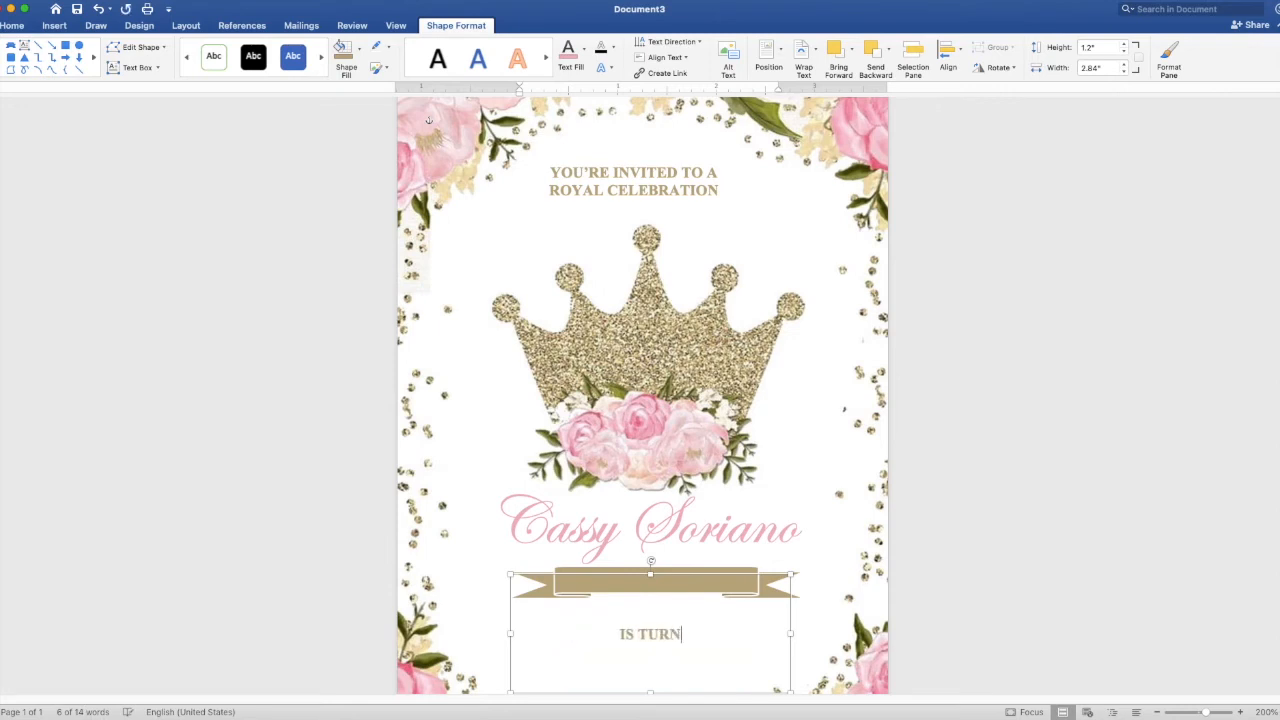
pyautogui.write('ING SEVEN')
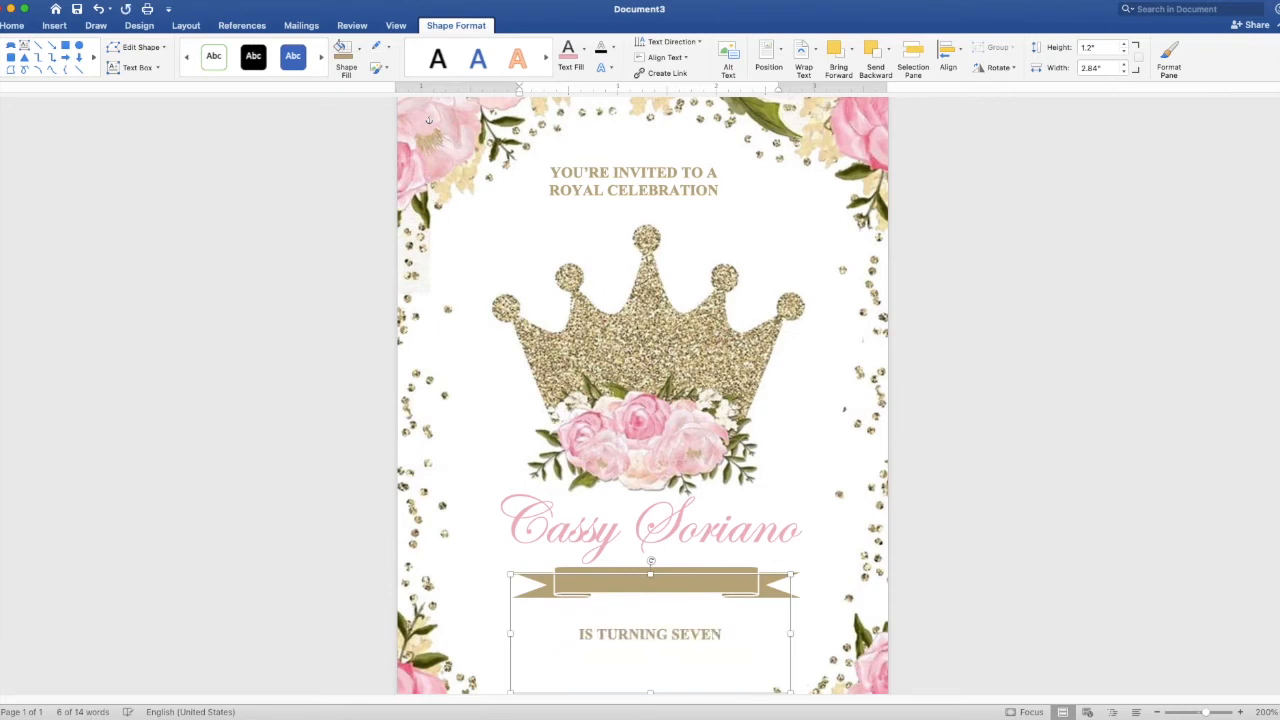
pyautogui.write('!')
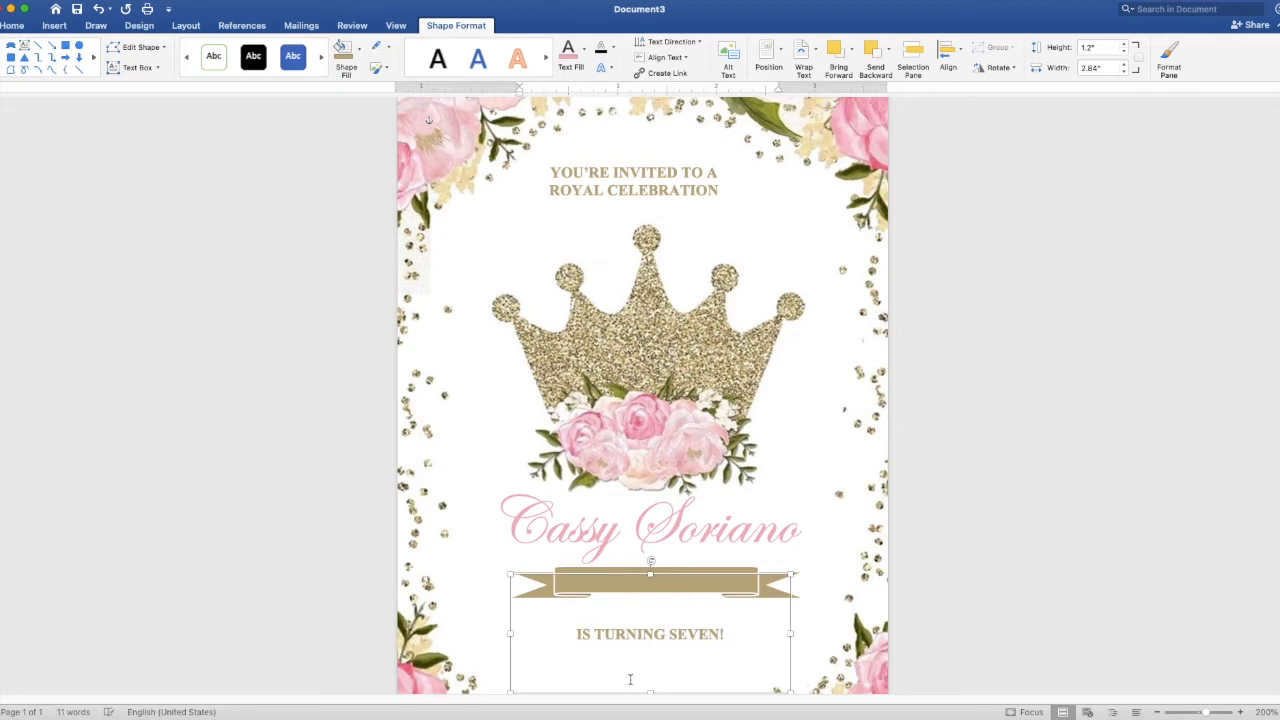
pyautogui.moveTo(650, 691); pyautogui.dragTo(640, 585)
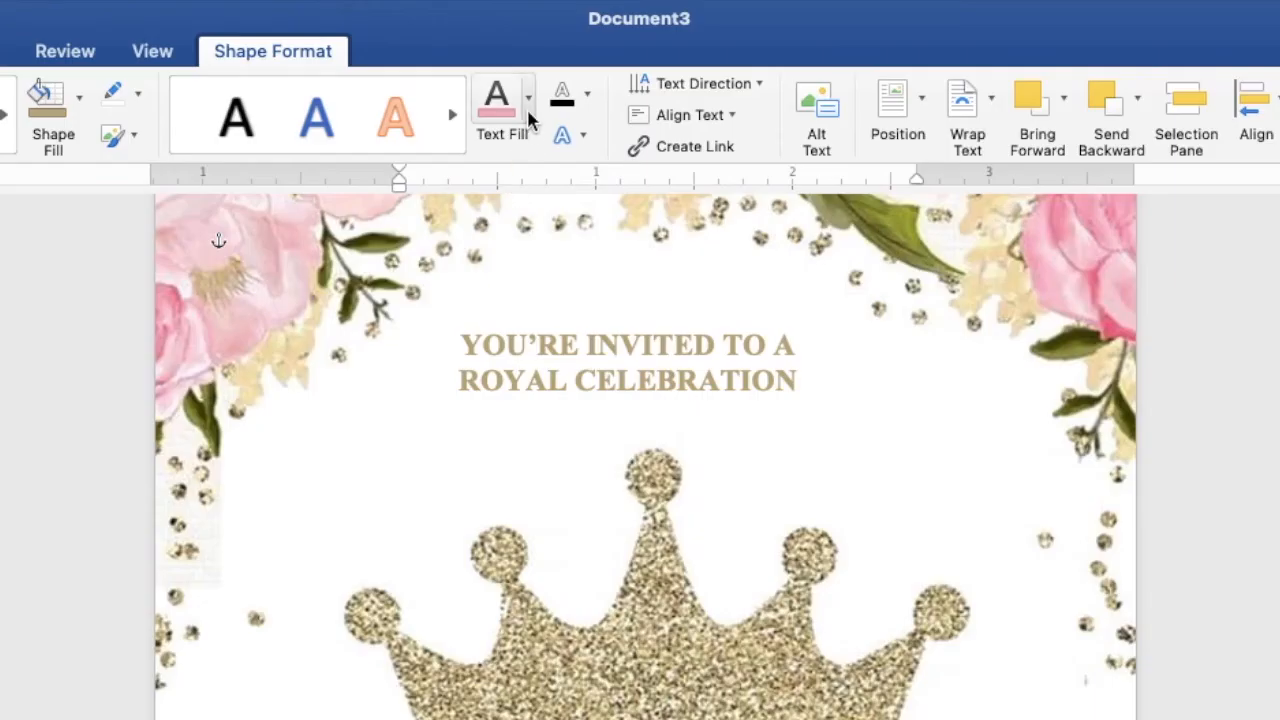
# - Make the 'IS TURNING SEVEN!' text white and nudge its box to centre it on the banner
pyautogui.click(529, 97)
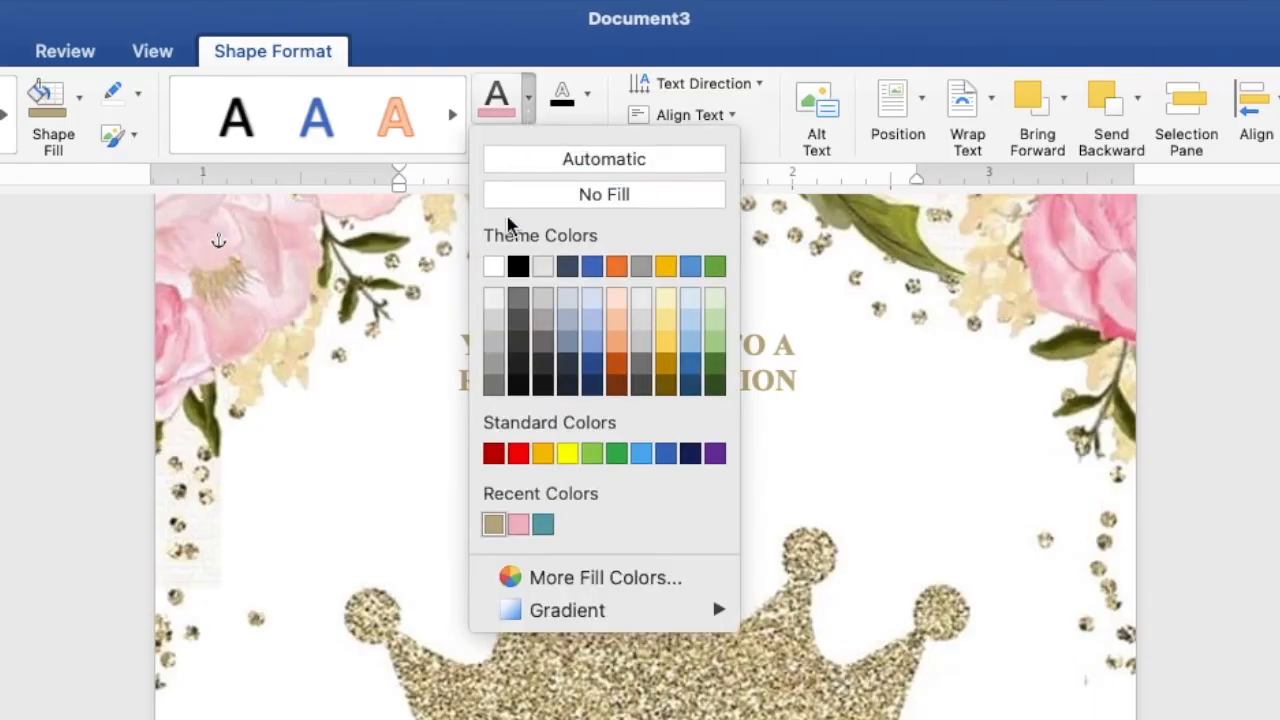
pyautogui.click(493, 268)
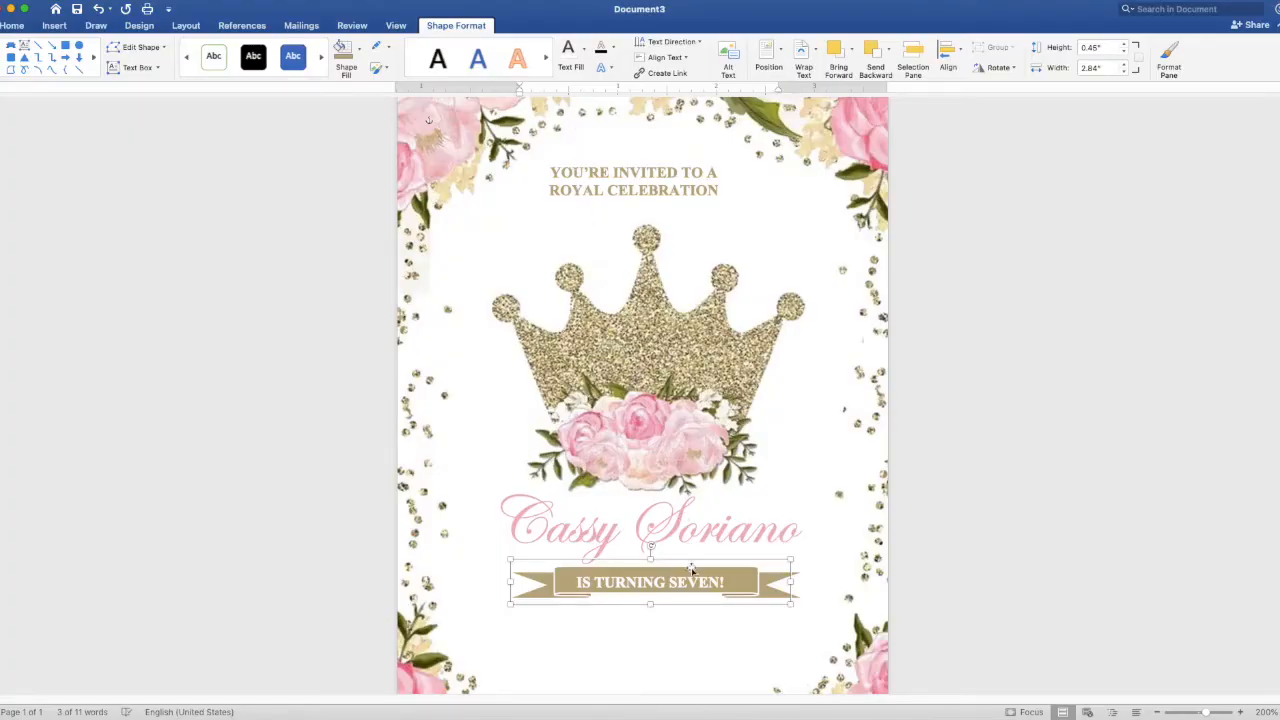
pyautogui.moveTo(695, 578); pyautogui.dragTo(700, 576)
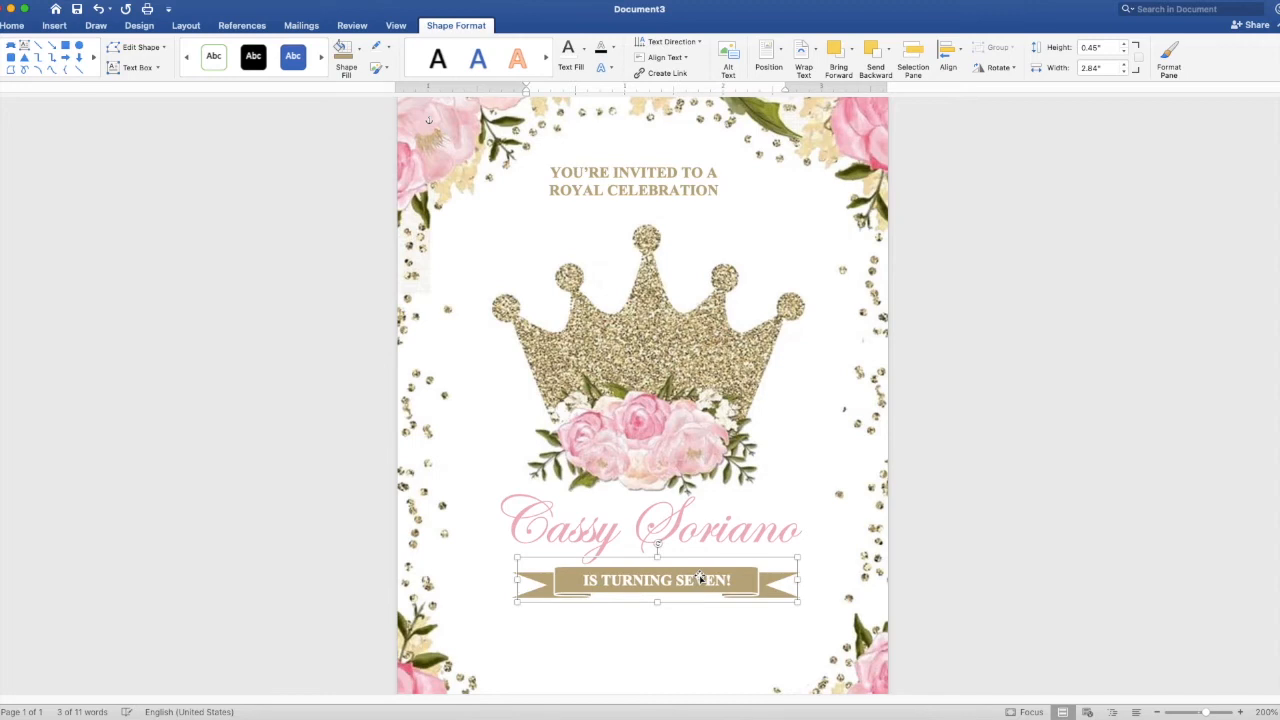
pyautogui.press('Left')
pyautogui.click(1074, 511)
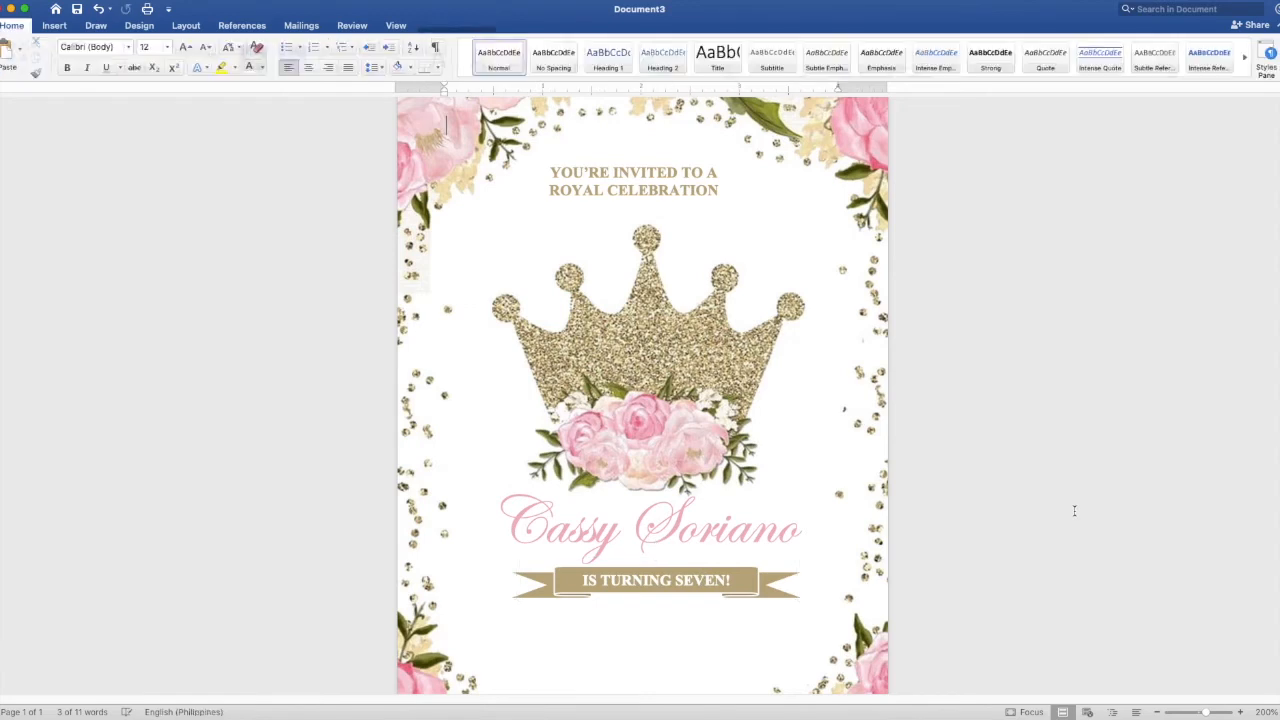
# - Duplicate the 'YOU'RE INVITED TO A ROYAL CELEBRATION' box and place the copy below the banner
pyautogui.click(676, 183)
pyautogui.rightClick(720, 128)
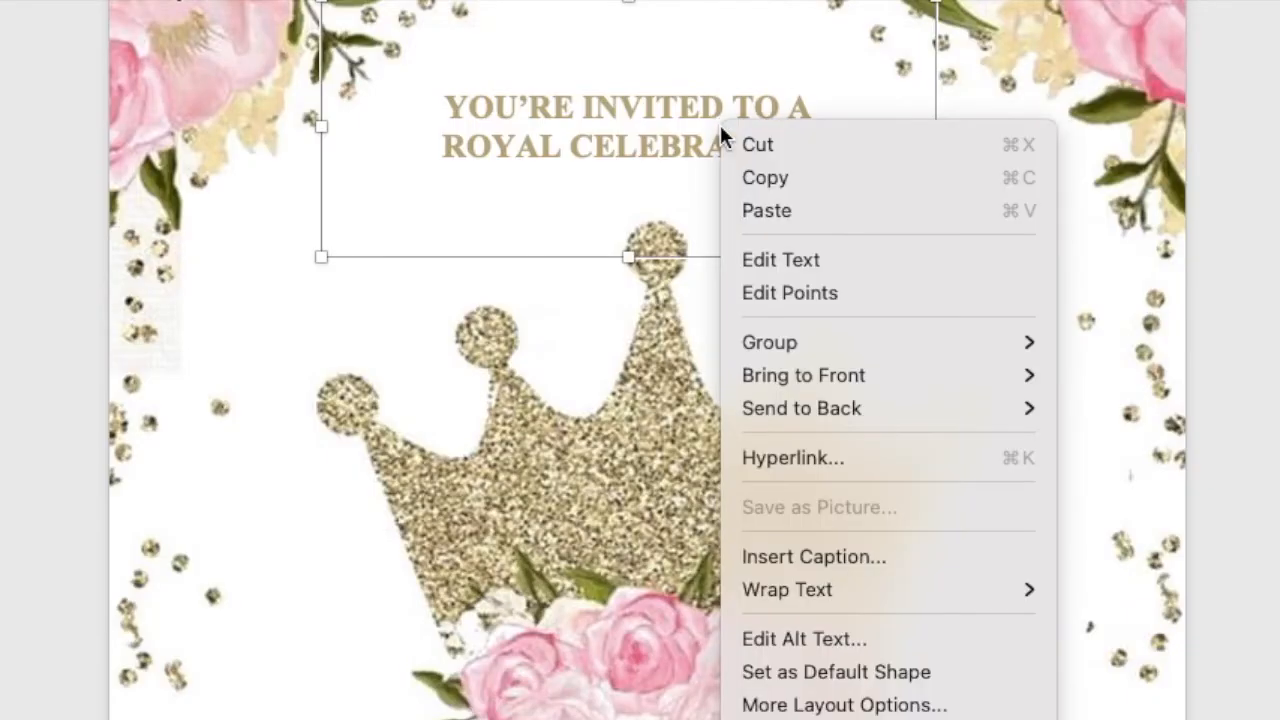
pyautogui.click(744, 177)
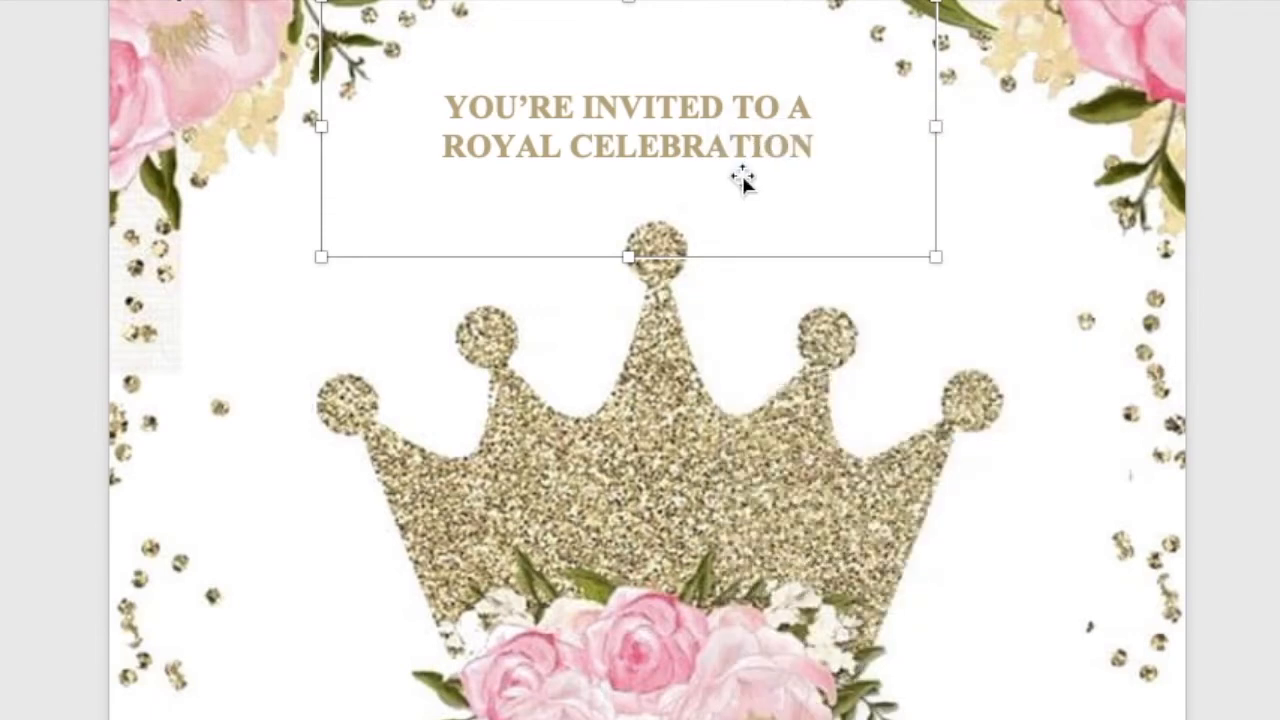
pyautogui.rightClick(709, 115)
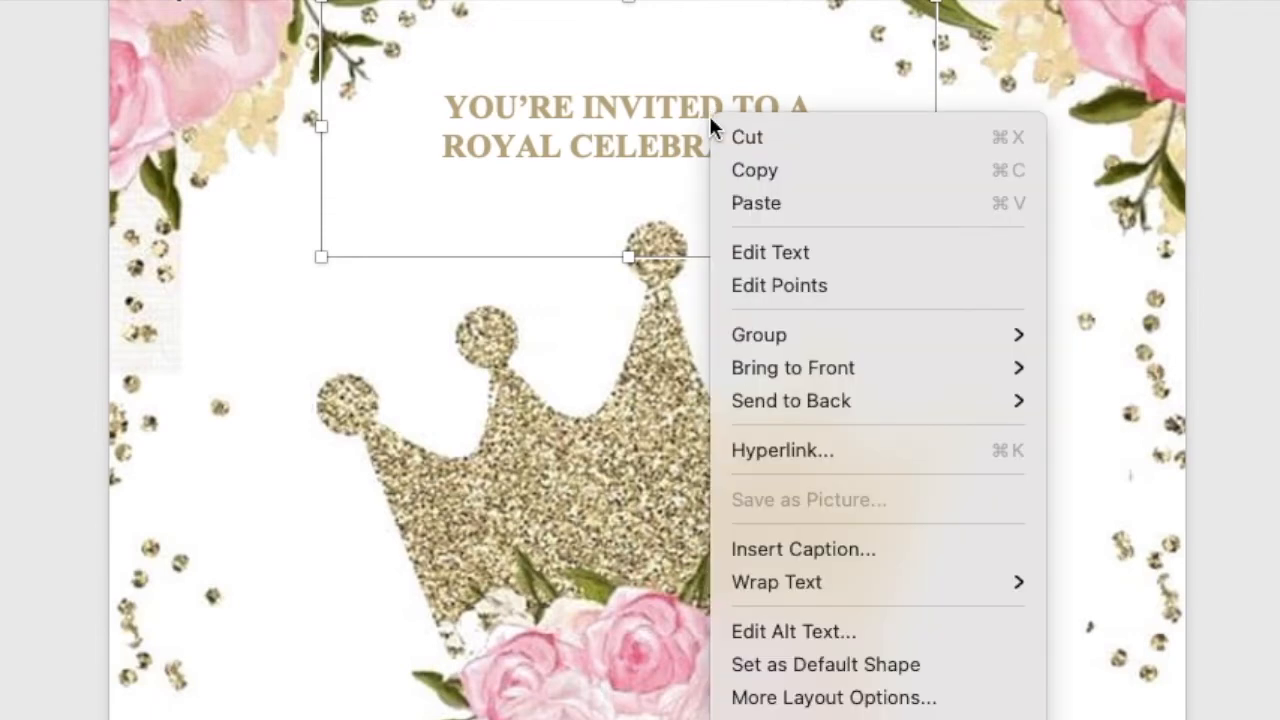
pyautogui.click(753, 204)
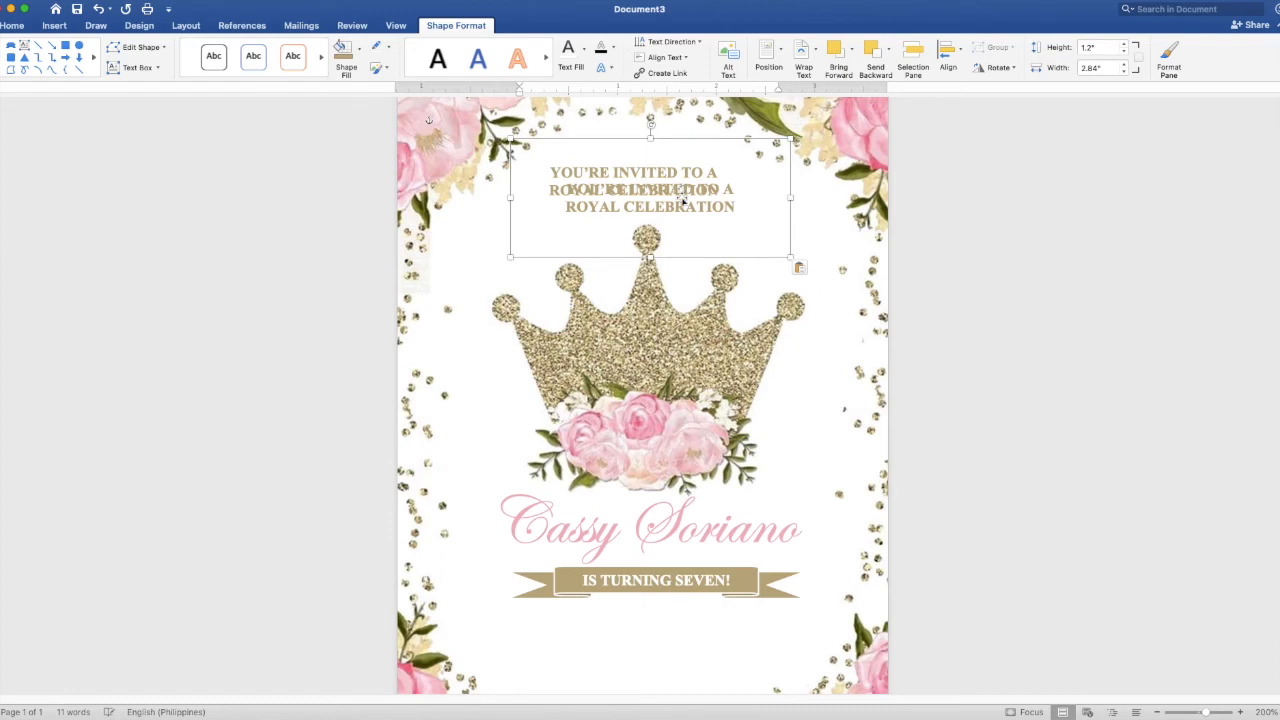
pyautogui.moveTo(684, 200); pyautogui.dragTo(676, 634)
# - Enlarge the copied box to 3.62" by 1.4" and select its wording for replacement
pyautogui.scroll(-2, 714, 588)
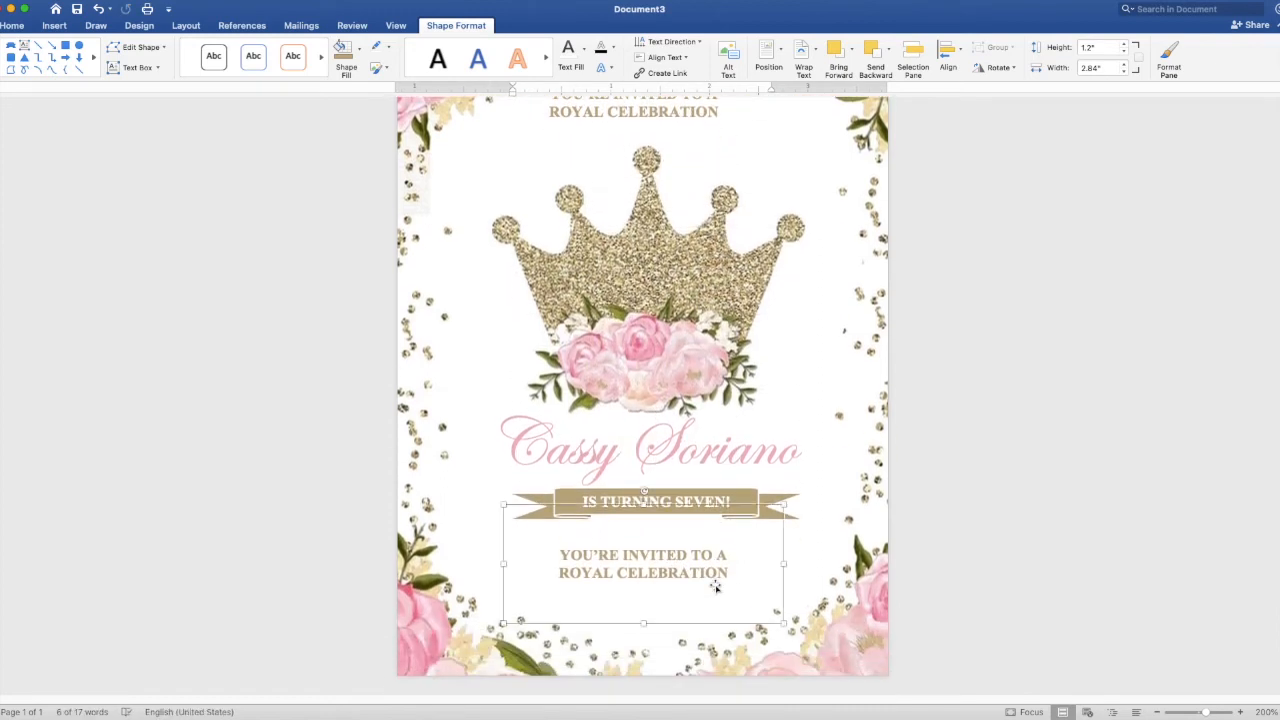
pyautogui.moveTo(644, 625); pyautogui.dragTo(644, 643)
pyautogui.moveTo(505, 575); pyautogui.dragTo(467, 575)
pyautogui.moveTo(790, 575); pyautogui.dragTo(823, 576)
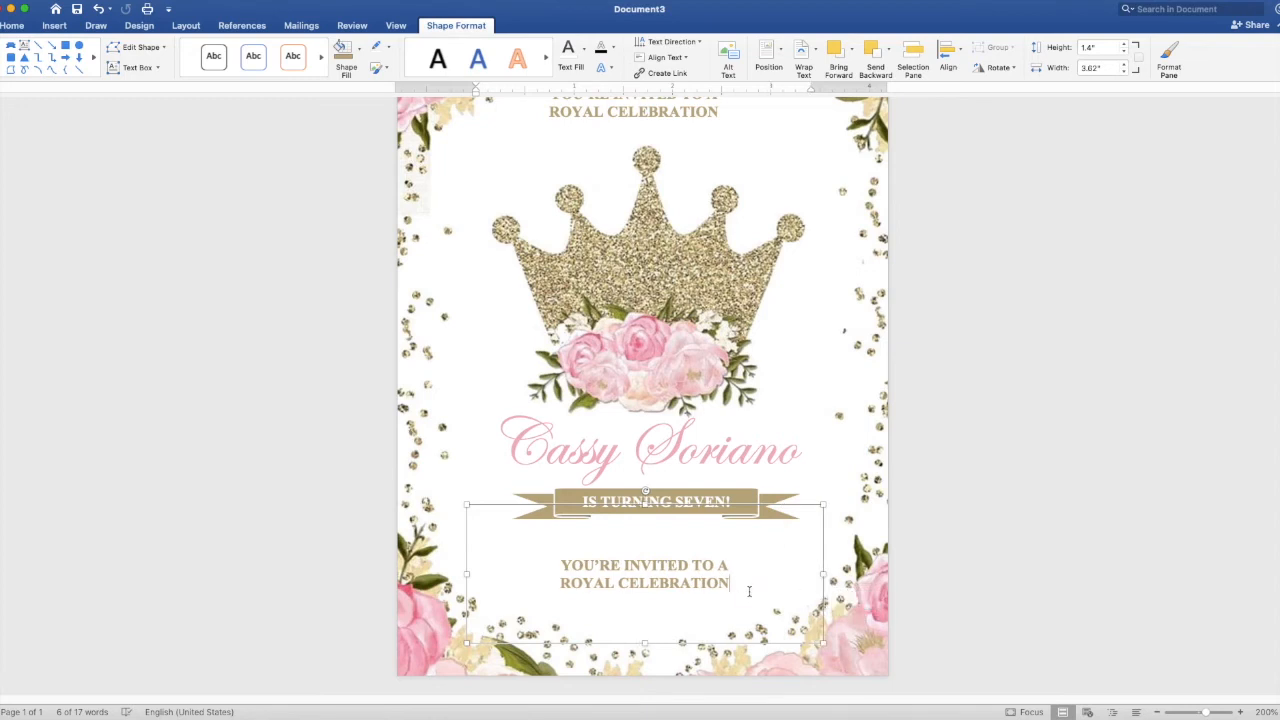
pyautogui.moveTo(740, 630); pyautogui.dragTo(560, 567)
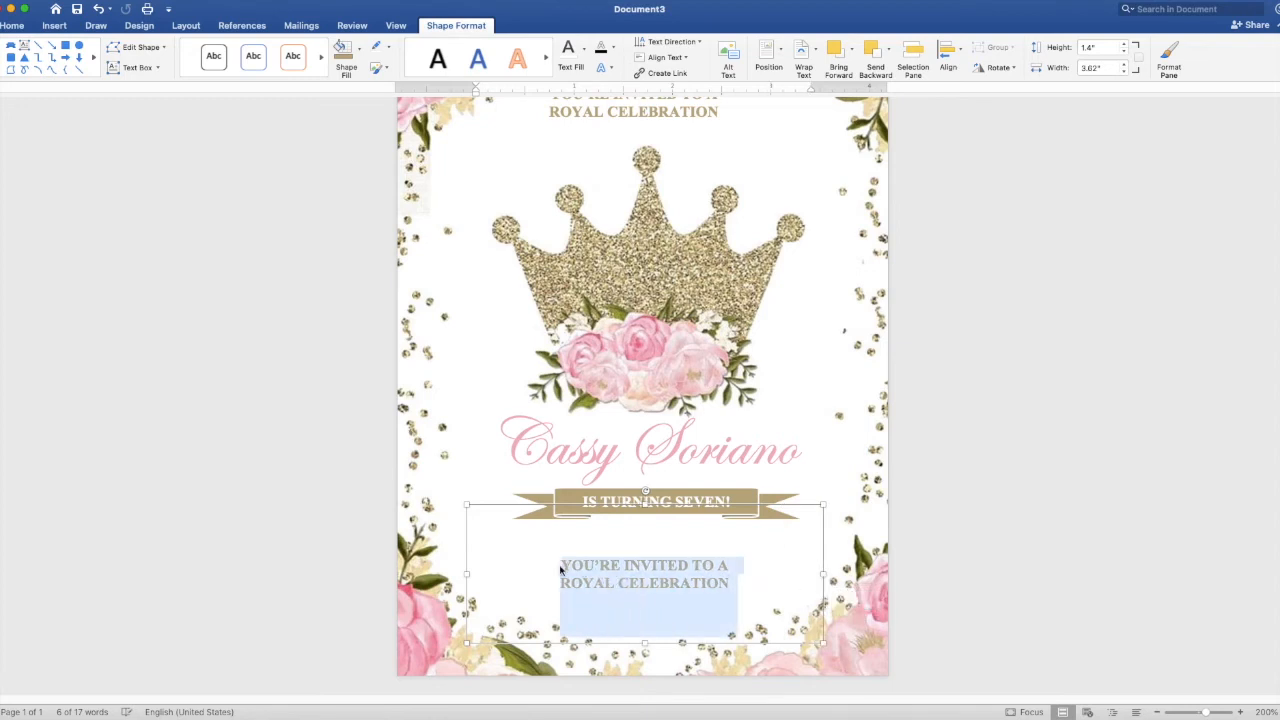
# - Type the details on four lines: 'SUNDAY, OCTOBER 3, 2021', '3:00 PM TO 5:00 PM', 'JAPANESE GARDEN, TONDALIGAN BEACH', 'DAGUPAN CITY'
pyautogui.press('BackSpace')
pyautogui.write('SUN')
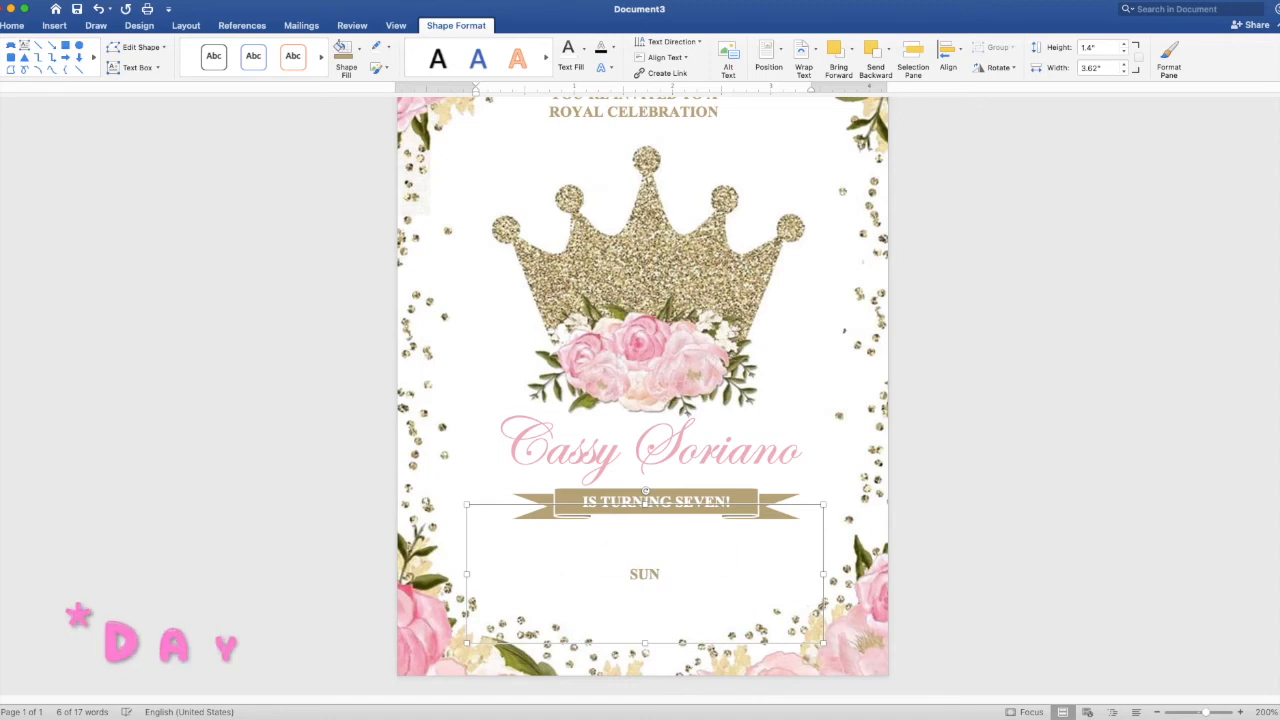
pyautogui.write('DAY, OCT')
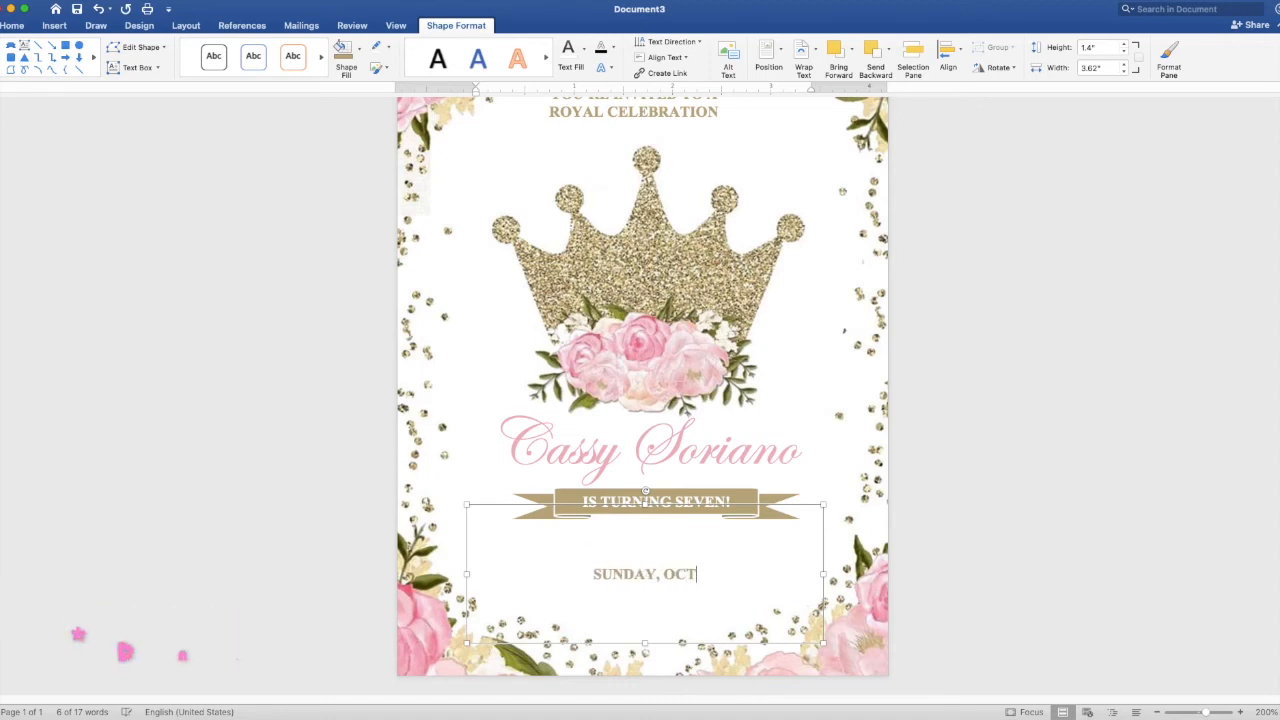
pyautogui.write('OBER 3')
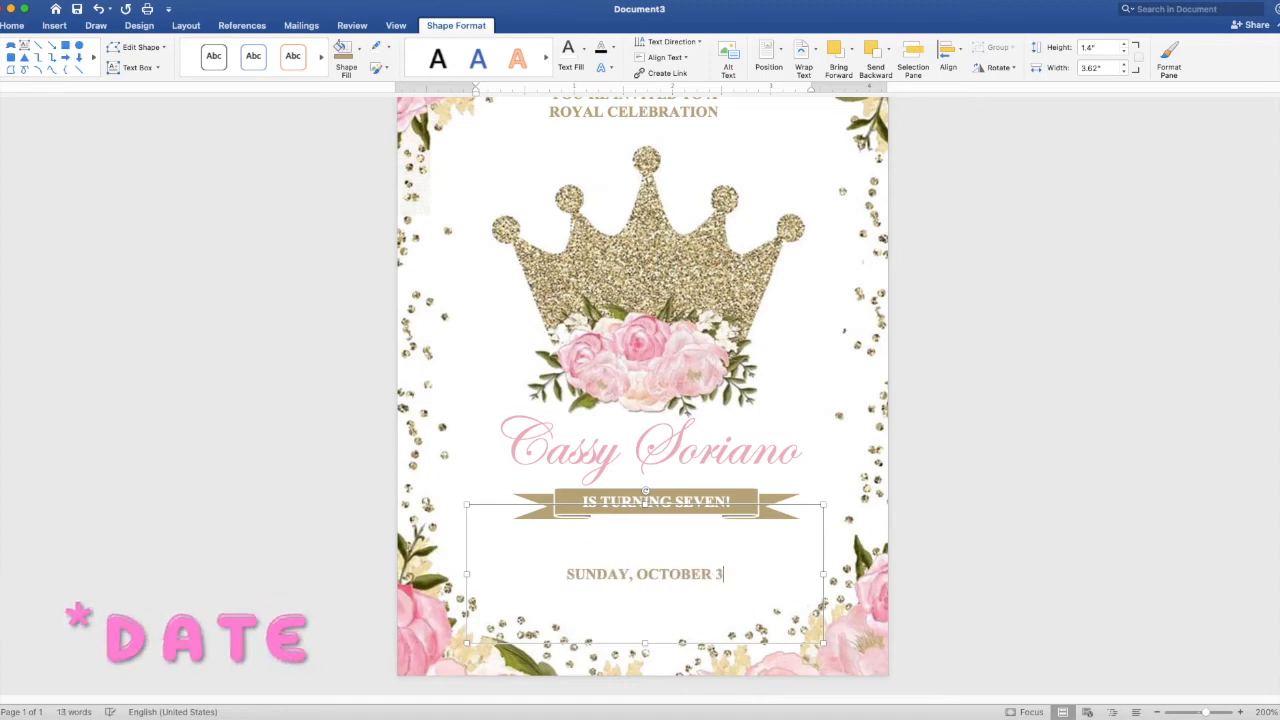
pyautogui.write(', 2021')
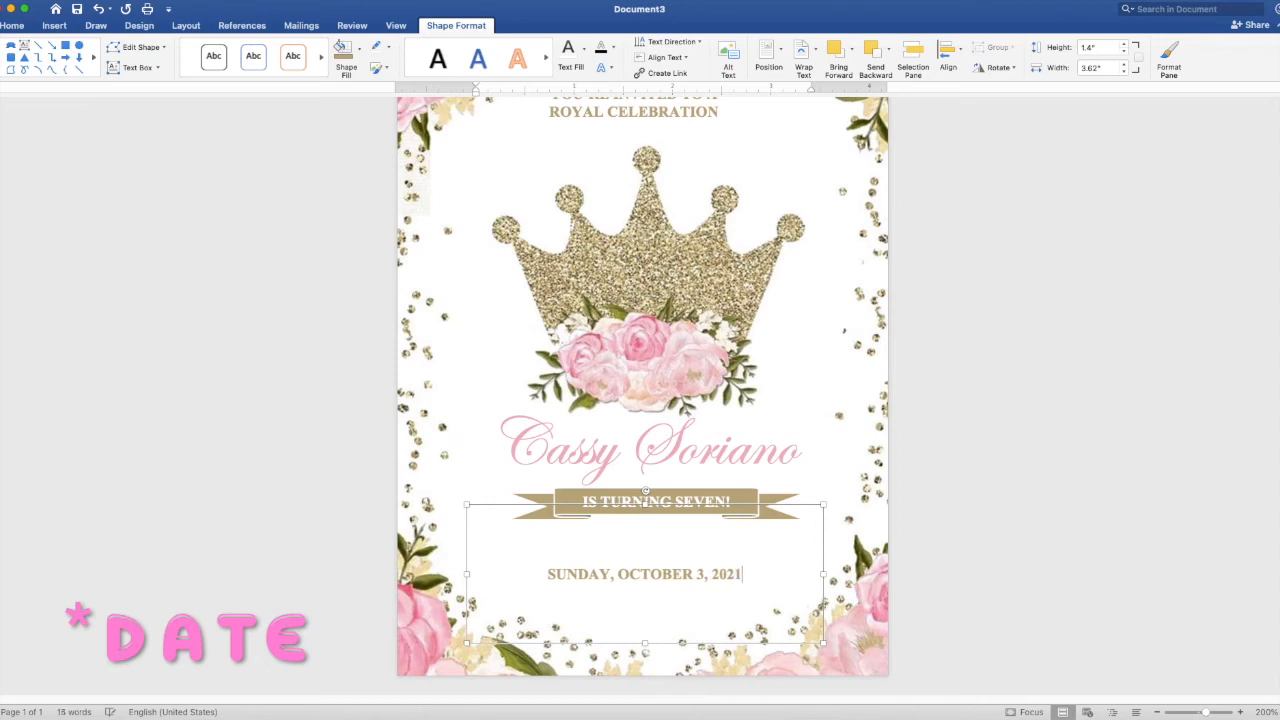
pyautogui.press('Return')
pyautogui.write('3')
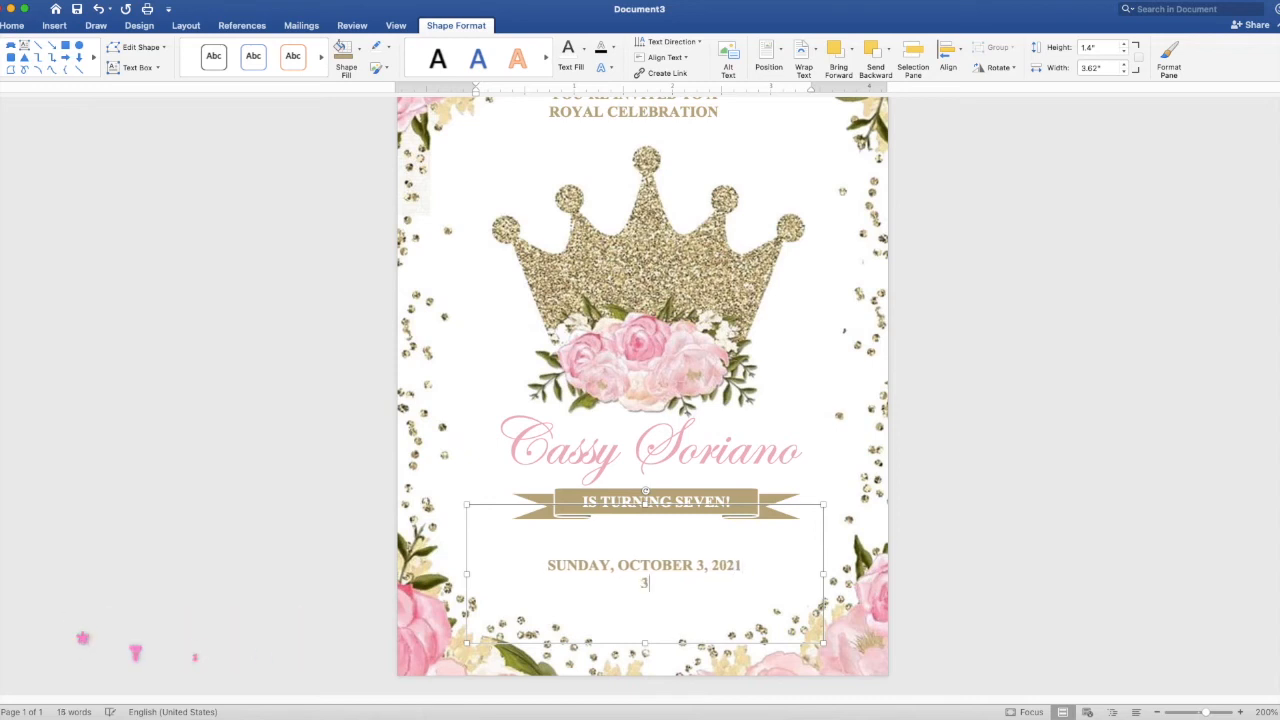
pyautogui.write(':00 PM TO 5:00')
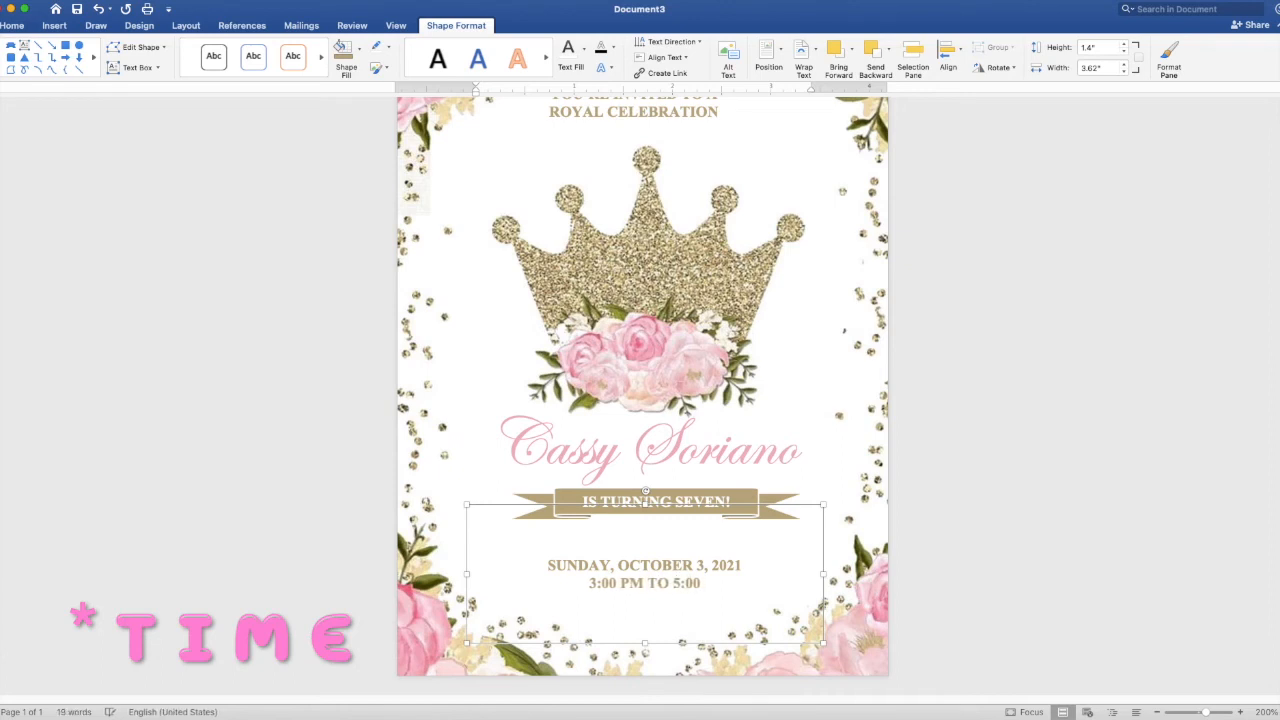
pyautogui.write(' PM')
pyautogui.press('Return')
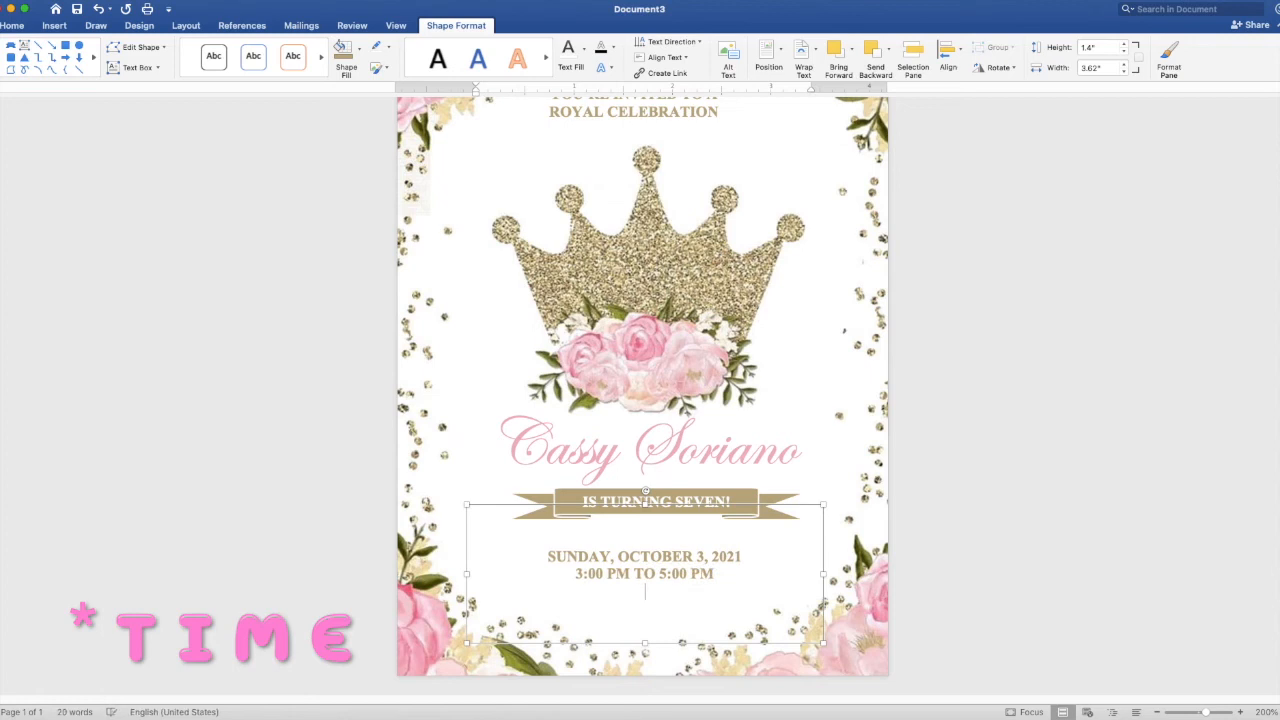
pyautogui.write('JAPANESE')
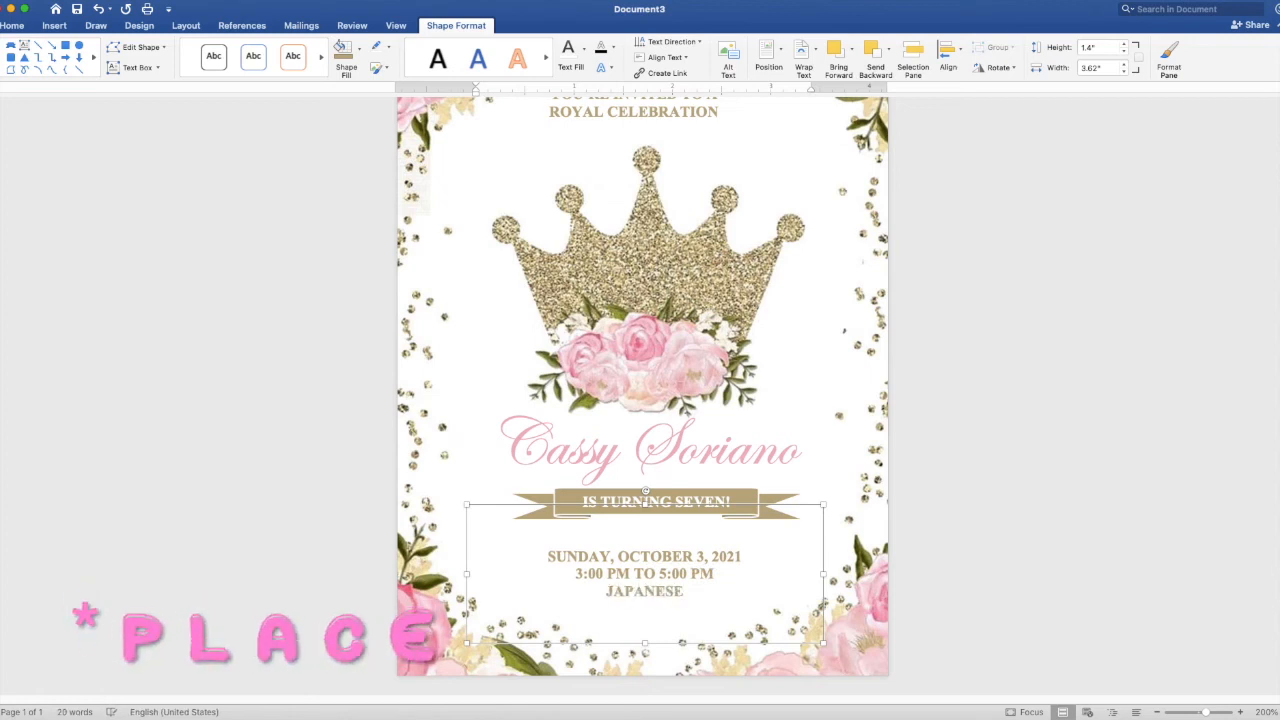
pyautogui.write(' GARDEN, TONDALIGAN BEACH')
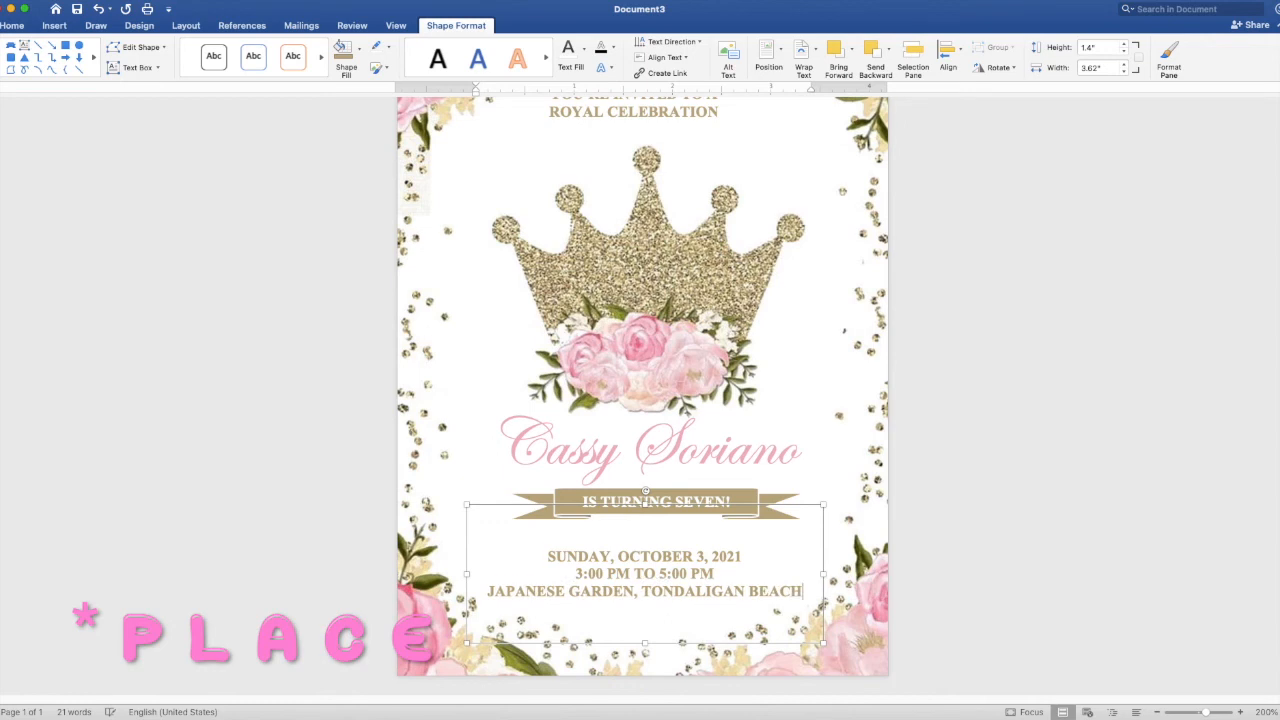
pyautogui.press('Return')
pyautogui.write('DAG')
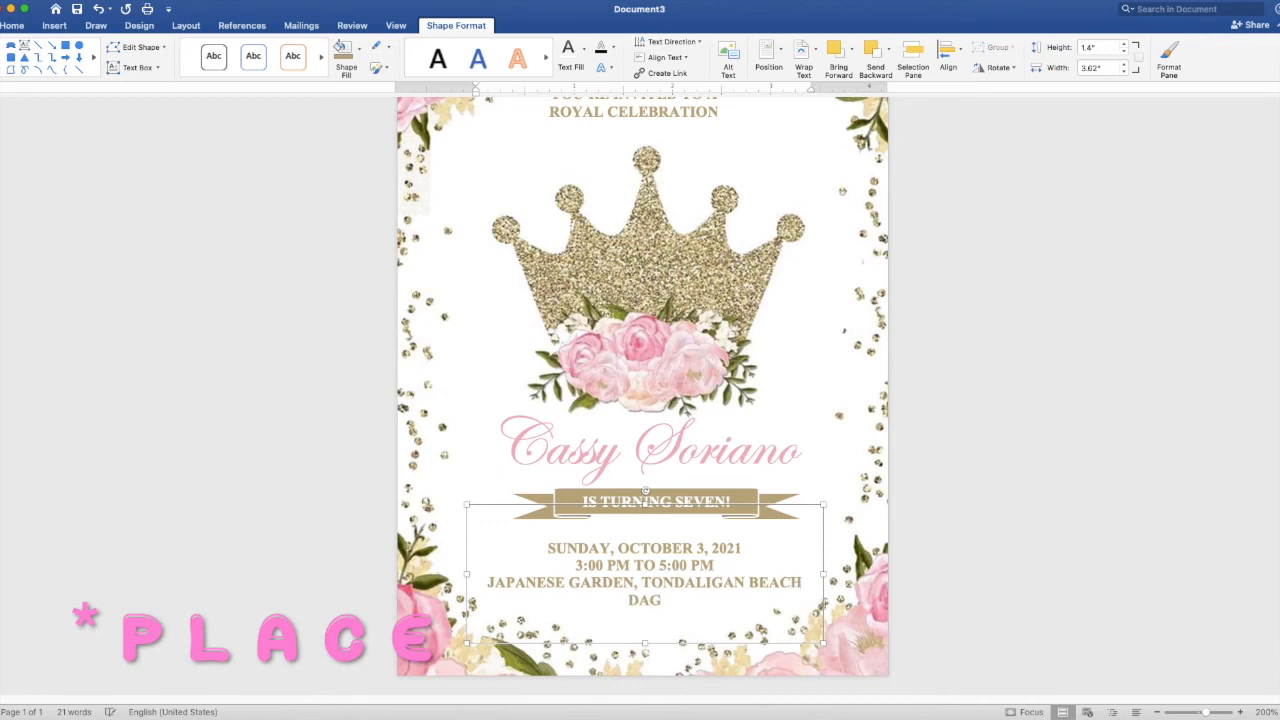
pyautogui.write('UPAN CITYU')
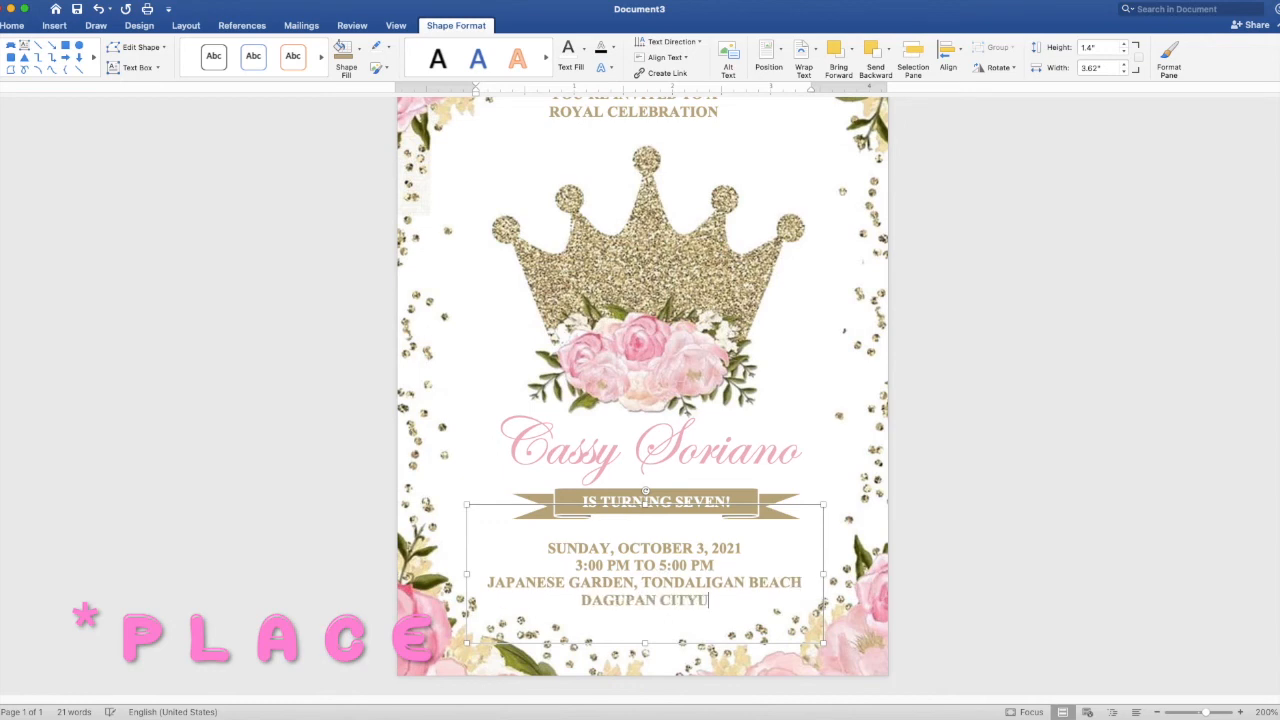
pyautogui.press('BackSpace')
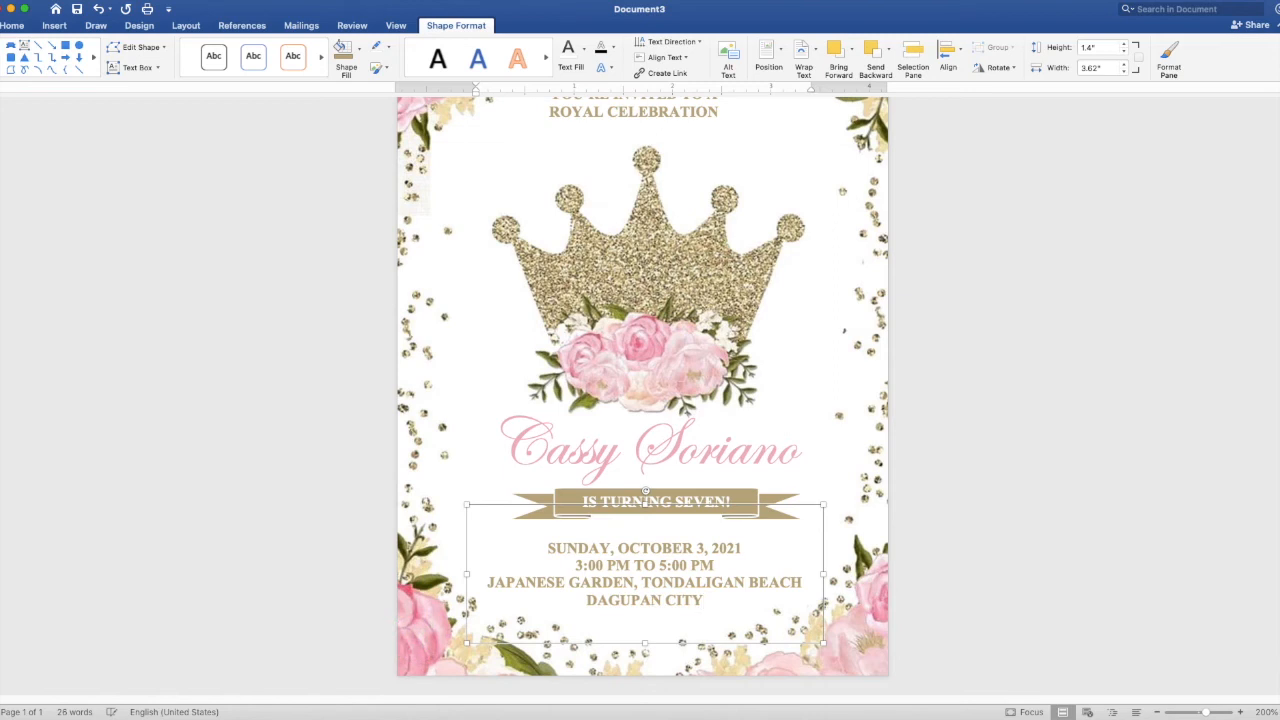
# - Nudge the event-details box right and down to centre it beneath the banner
pyautogui.scroll(2, 642, 390)
pyautogui.scroll(-3, 642, 390)
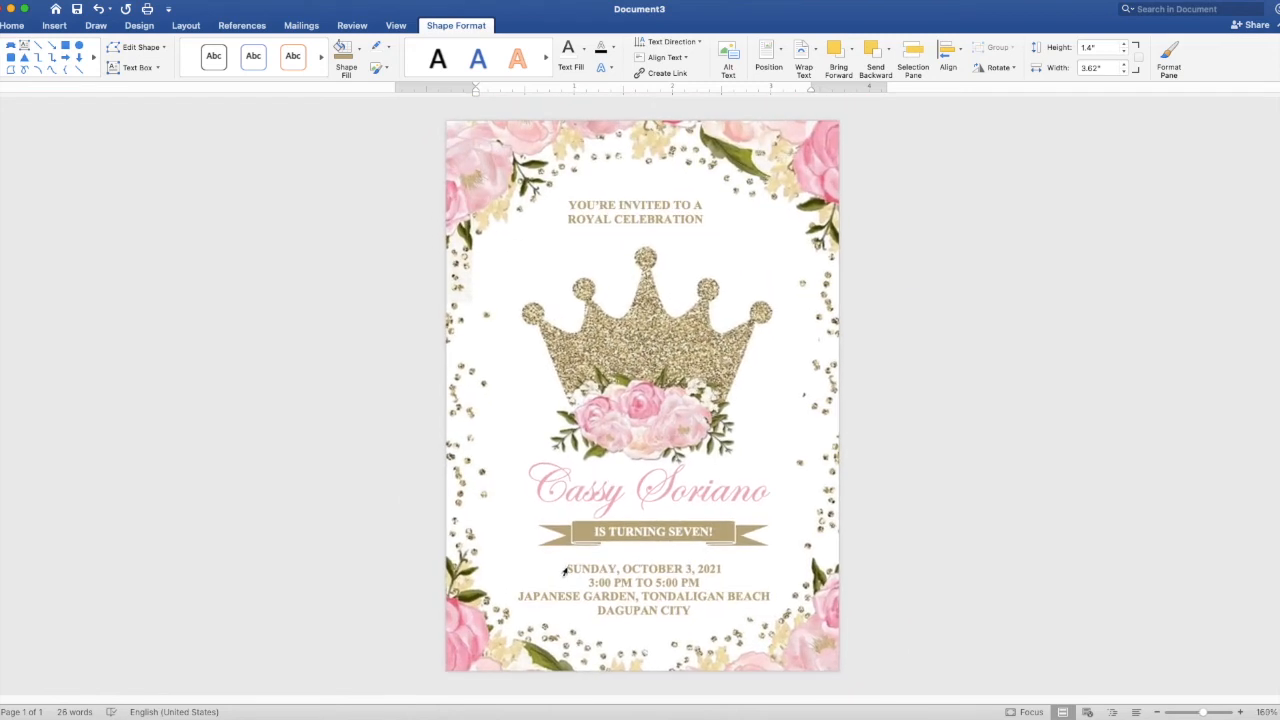
pyautogui.click(739, 567)
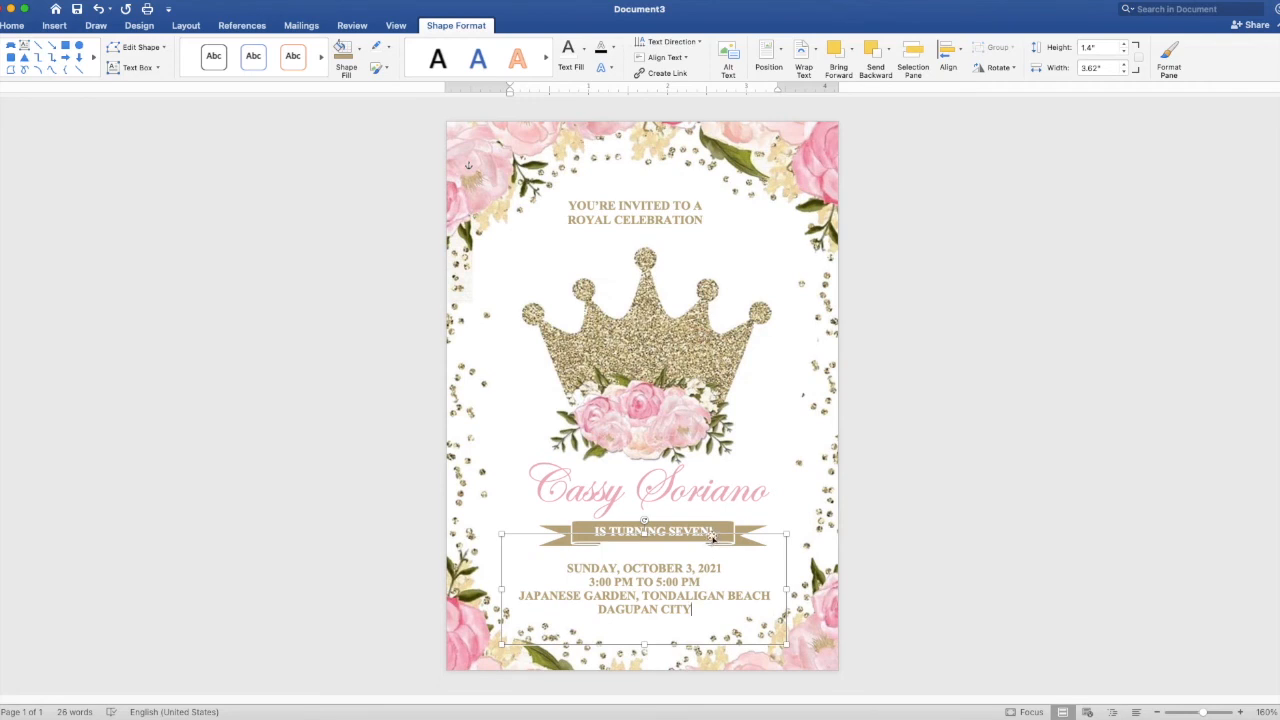
pyautogui.click(713, 537)
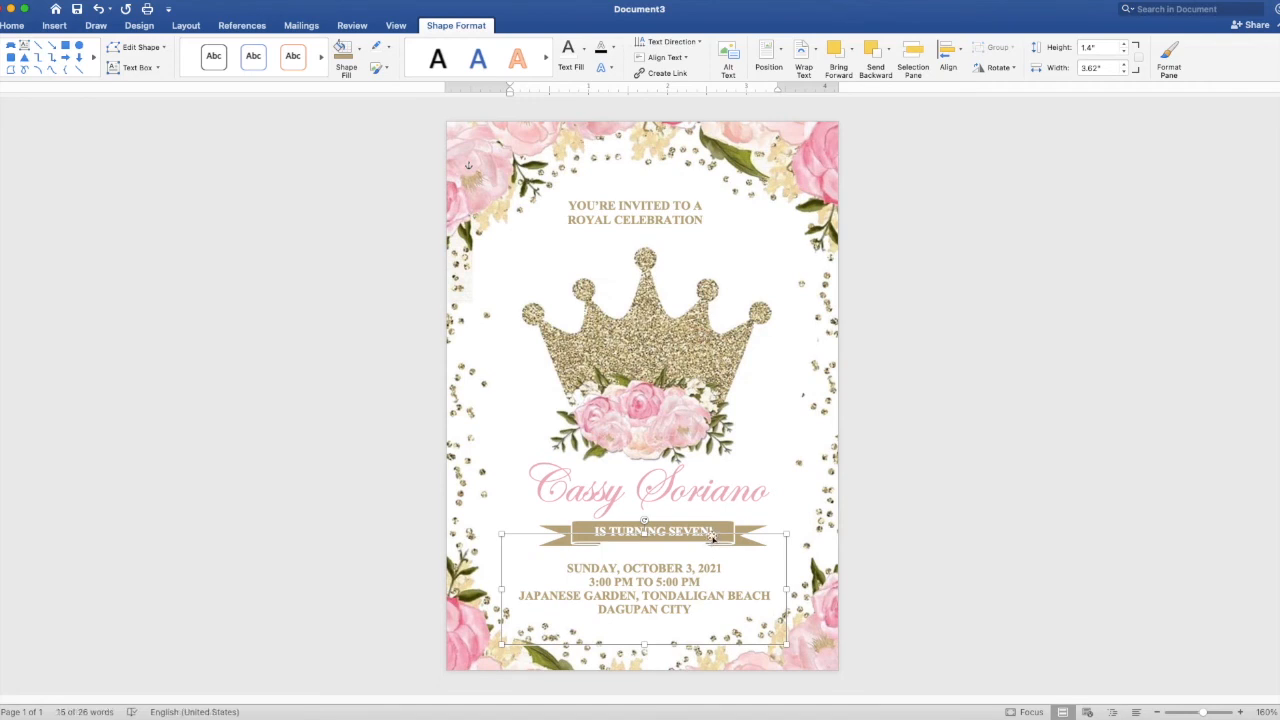
pyautogui.press('Right')
pyautogui.press('Right')
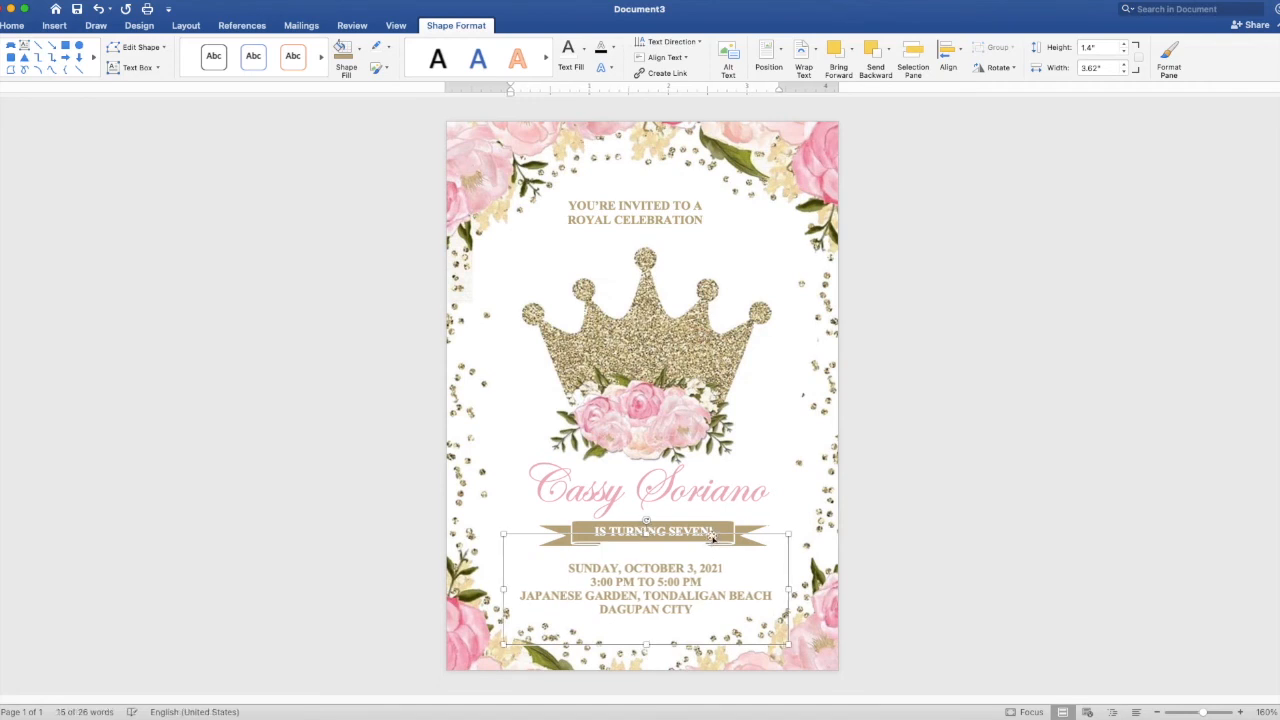
pyautogui.press('Right')
pyautogui.press('Down')
pyautogui.press('Down')
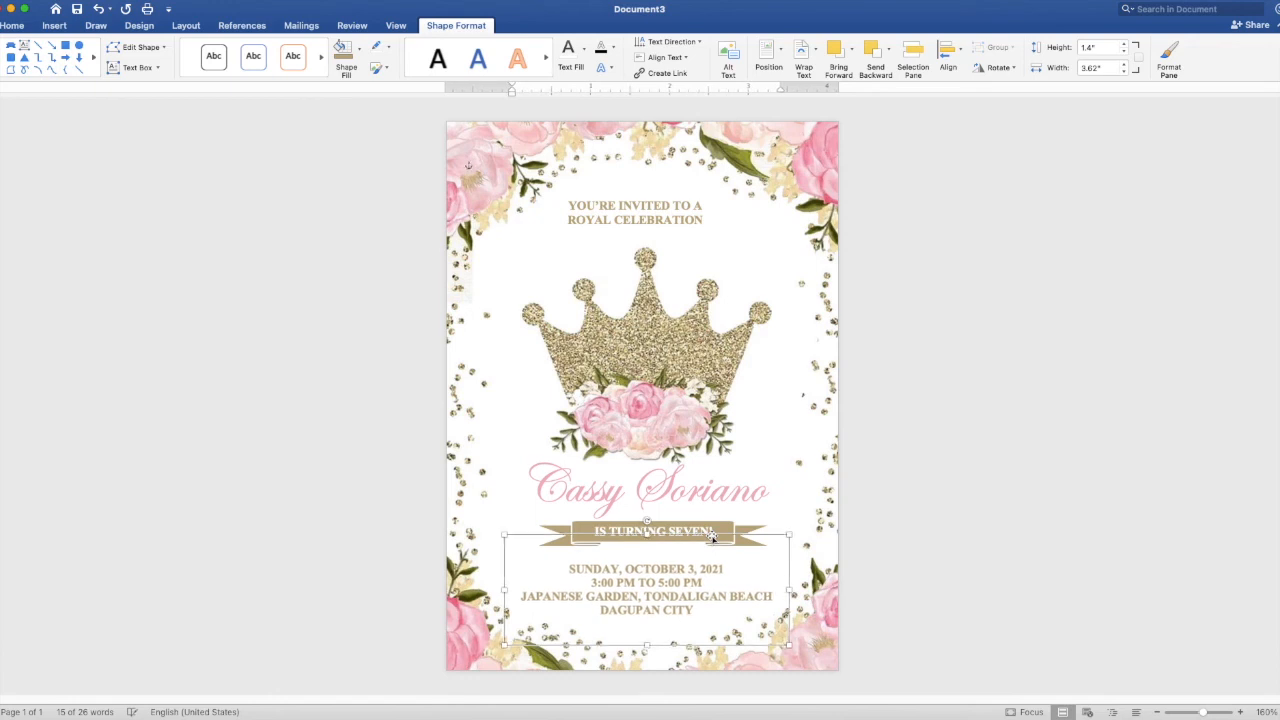
pyautogui.press('Right')
pyautogui.press('Right')
pyautogui.press('Right')
pyautogui.press('Right')
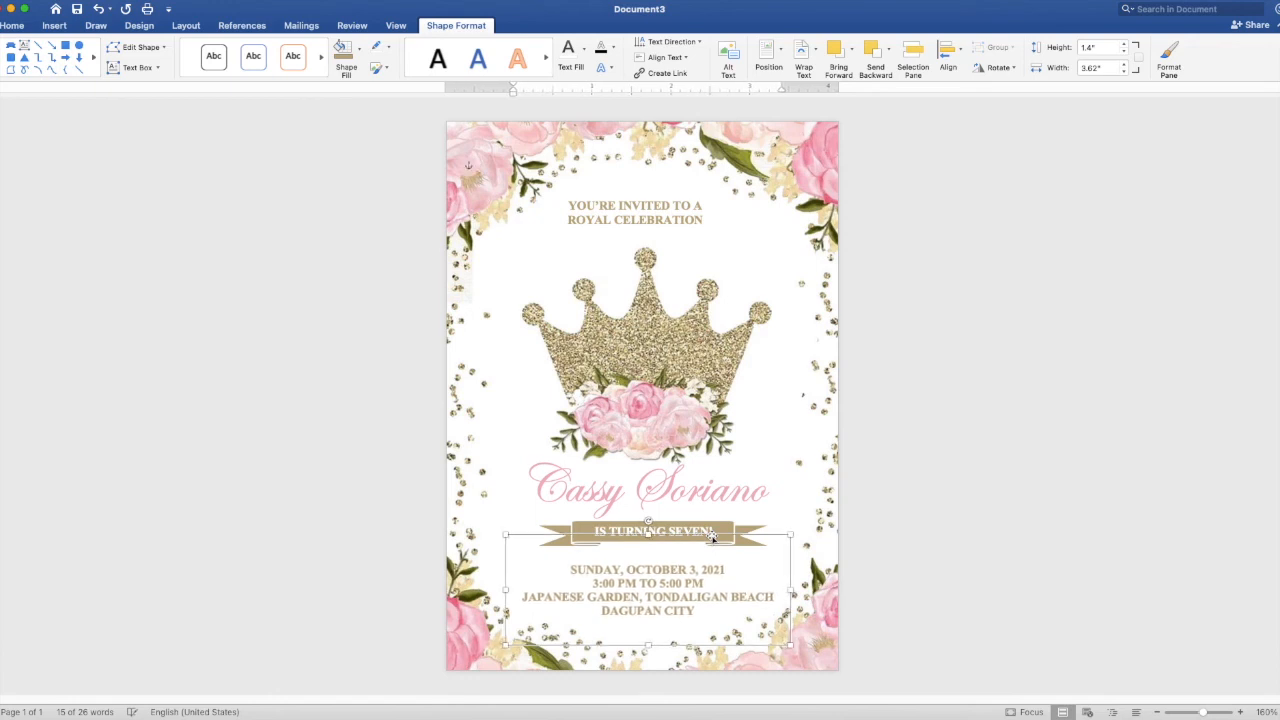
pyautogui.press('Right')
pyautogui.press('Right')
pyautogui.press('Right')
pyautogui.press('Right')
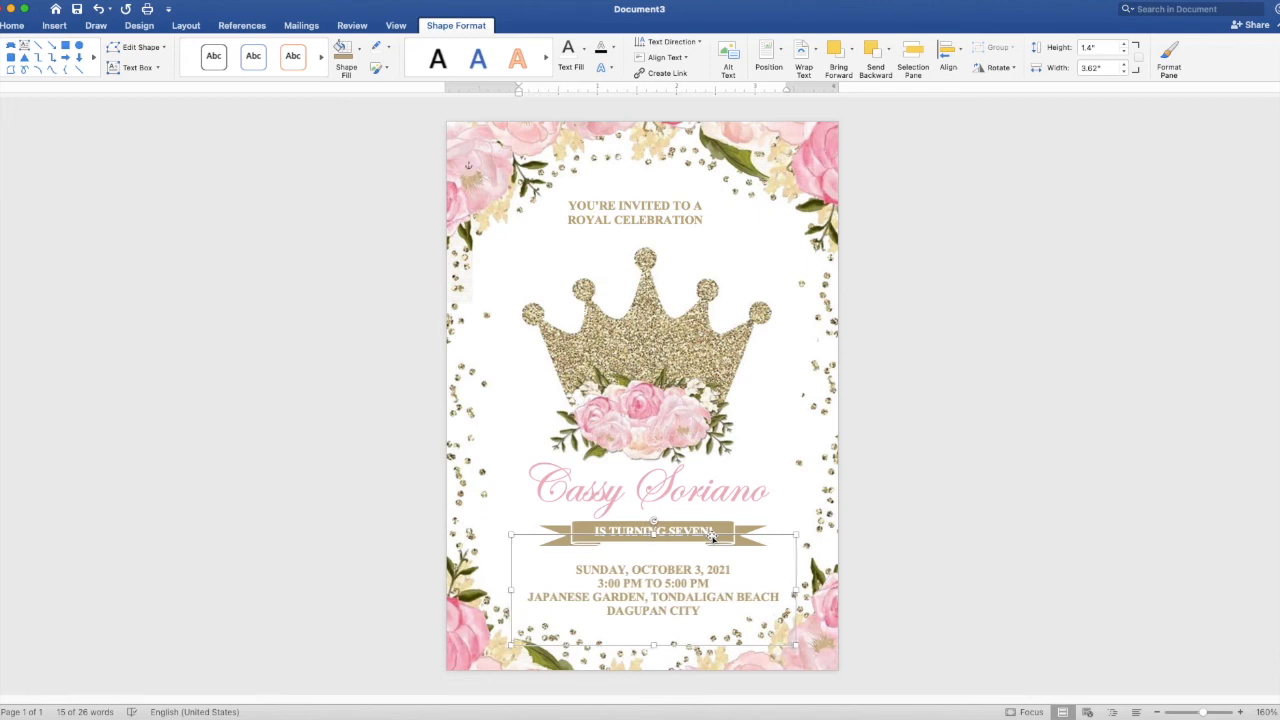
pyautogui.click(1093, 508)
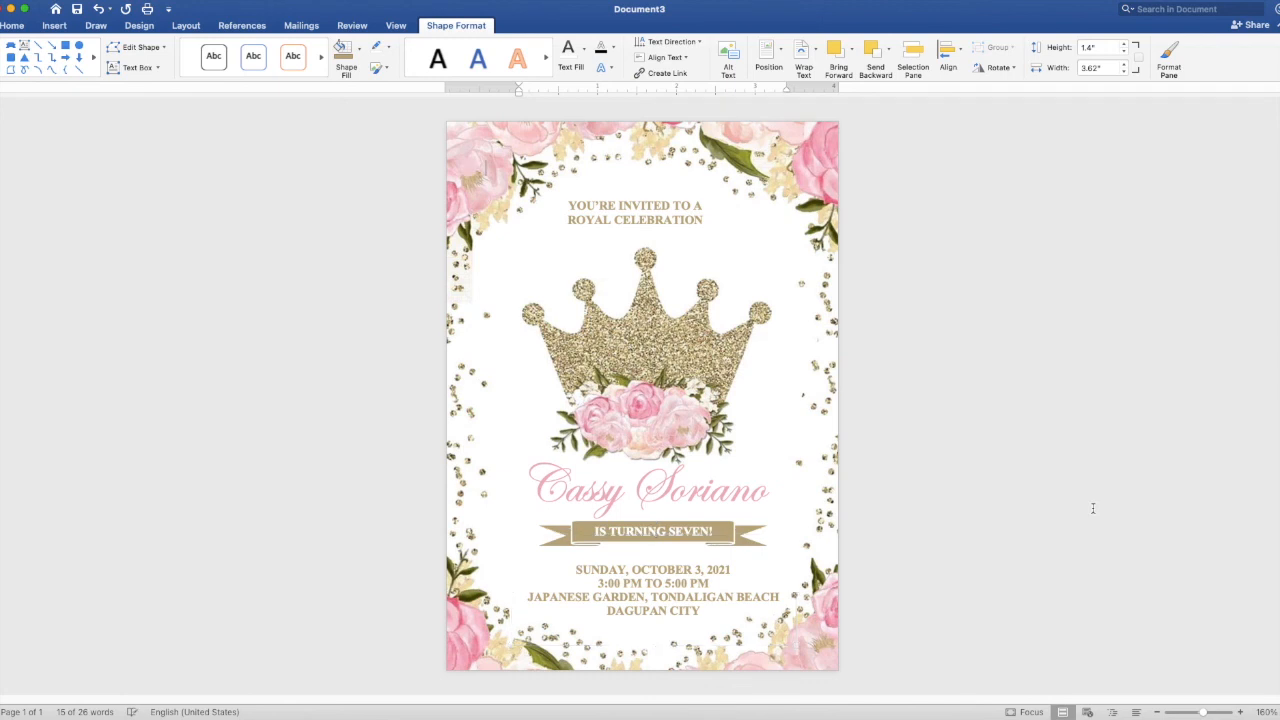